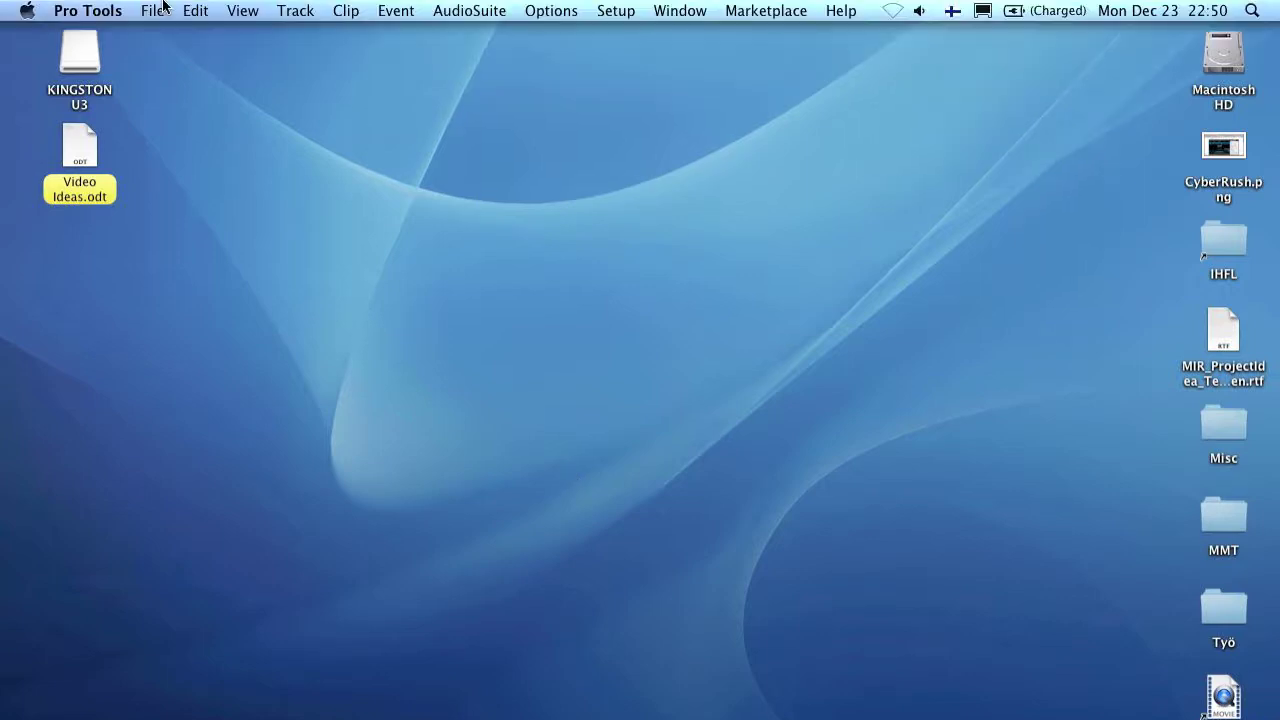
Start a new blank session using the Stereo Mix I/O settings.
{"action": "left_click", "coordinate": [158, 10]}
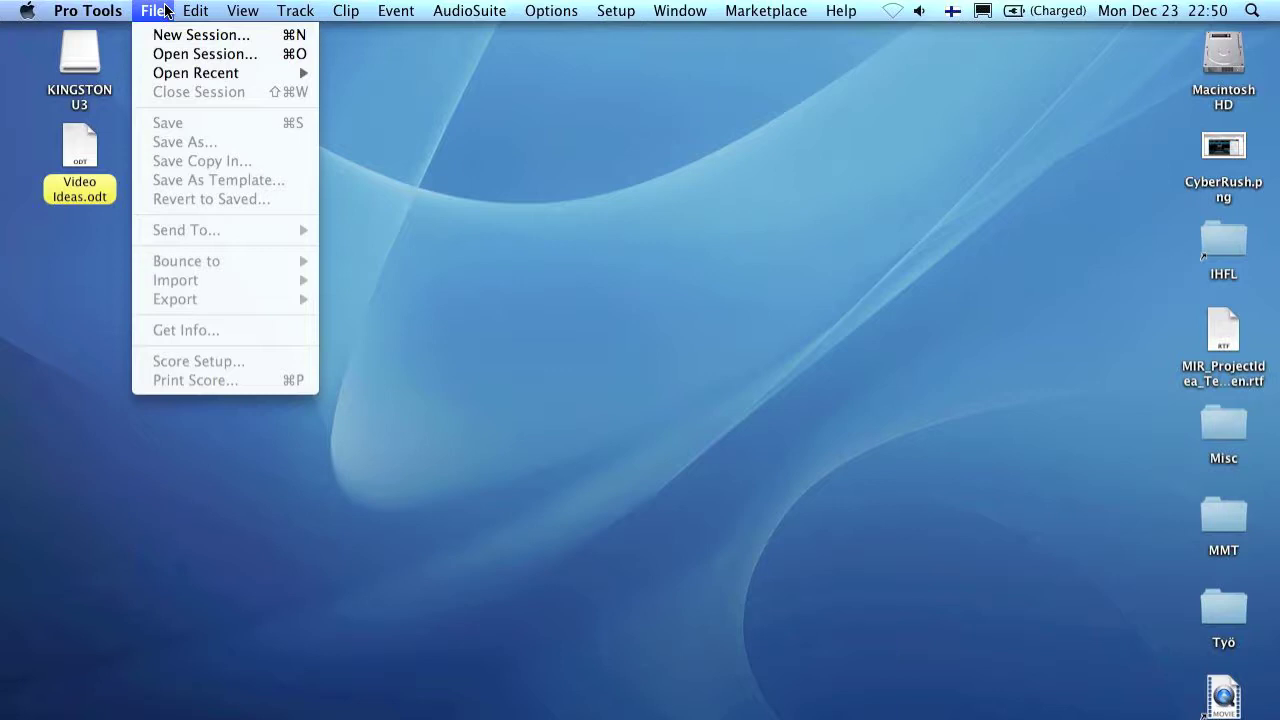
{"action": "left_click", "coordinate": [172, 35]}
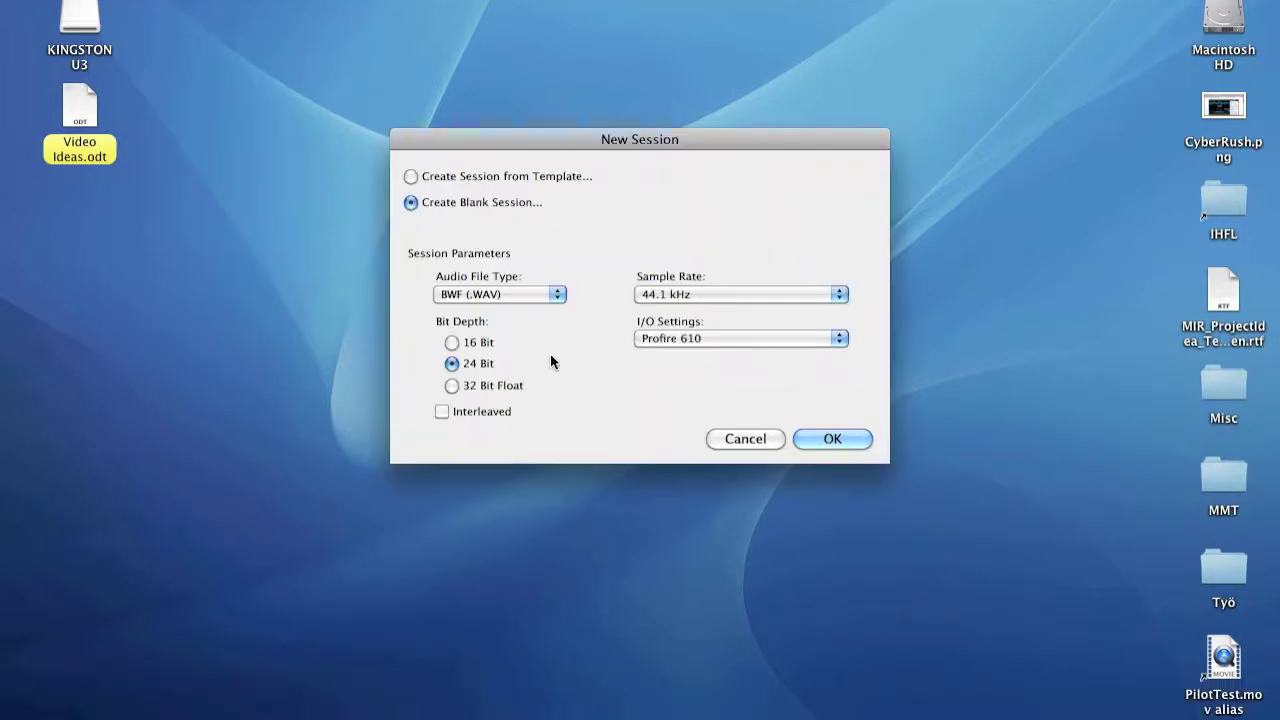
{"action": "left_click", "coordinate": [723, 338]}
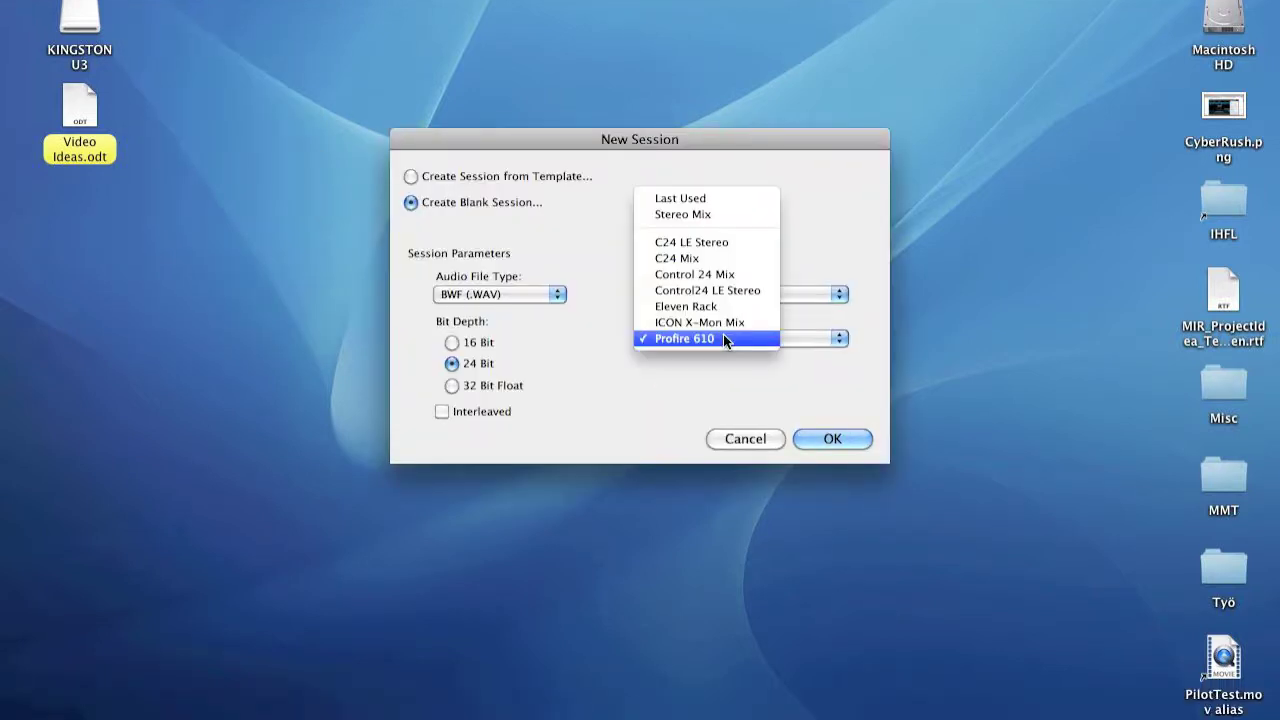
{"action": "left_click", "coordinate": [733, 214]}
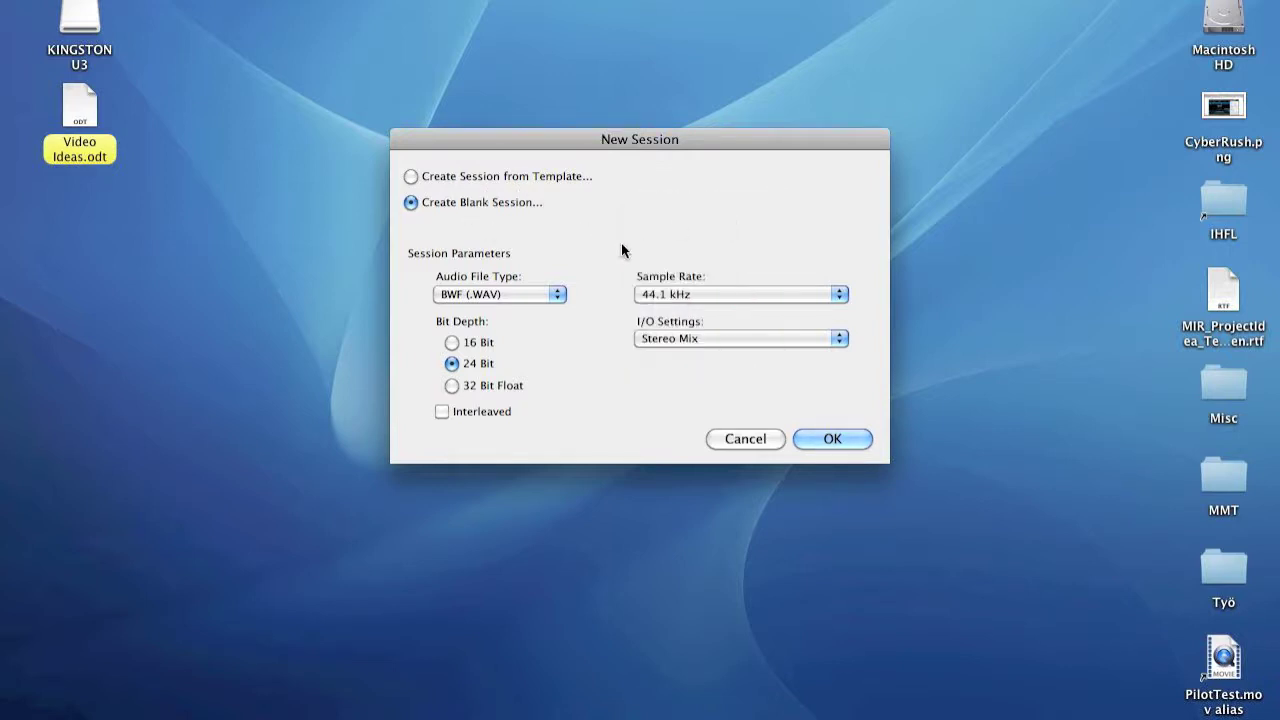
{"action": "left_click", "coordinate": [832, 439]}
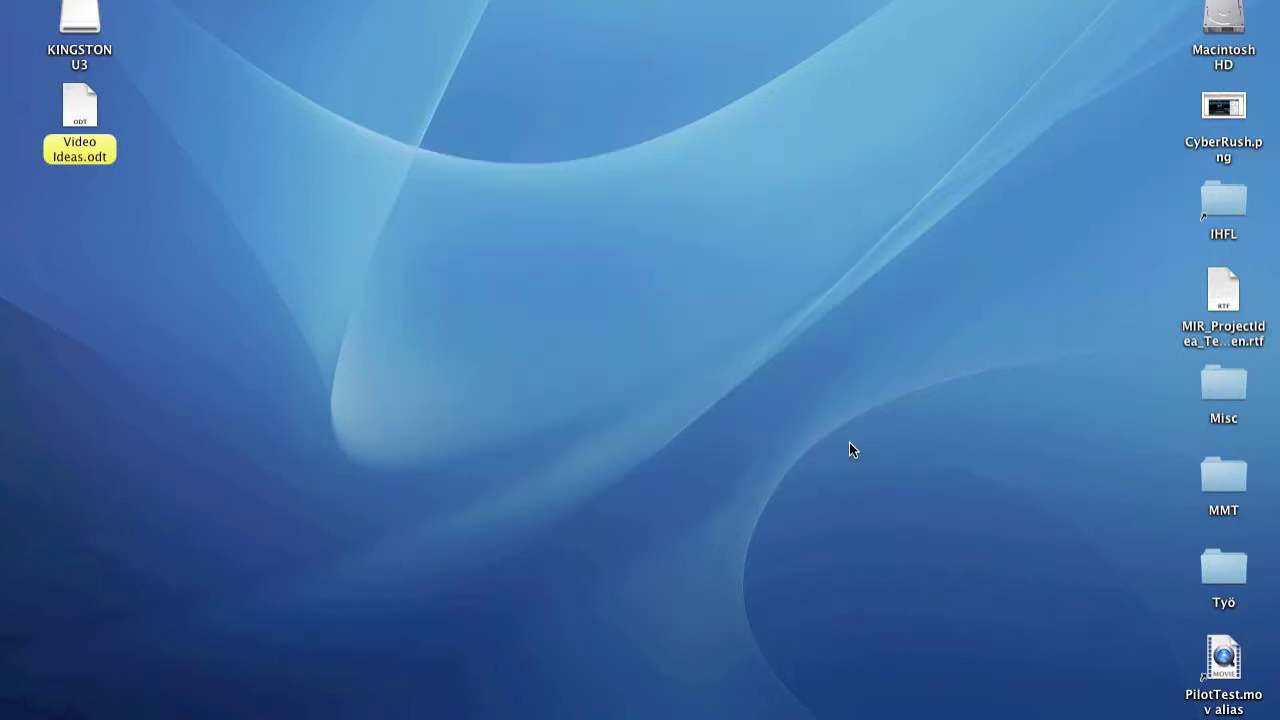
Name the session ProToolsMixing and save it in the __Sessions folder.
{"action": "type", "text": "ProToolsMixa"}
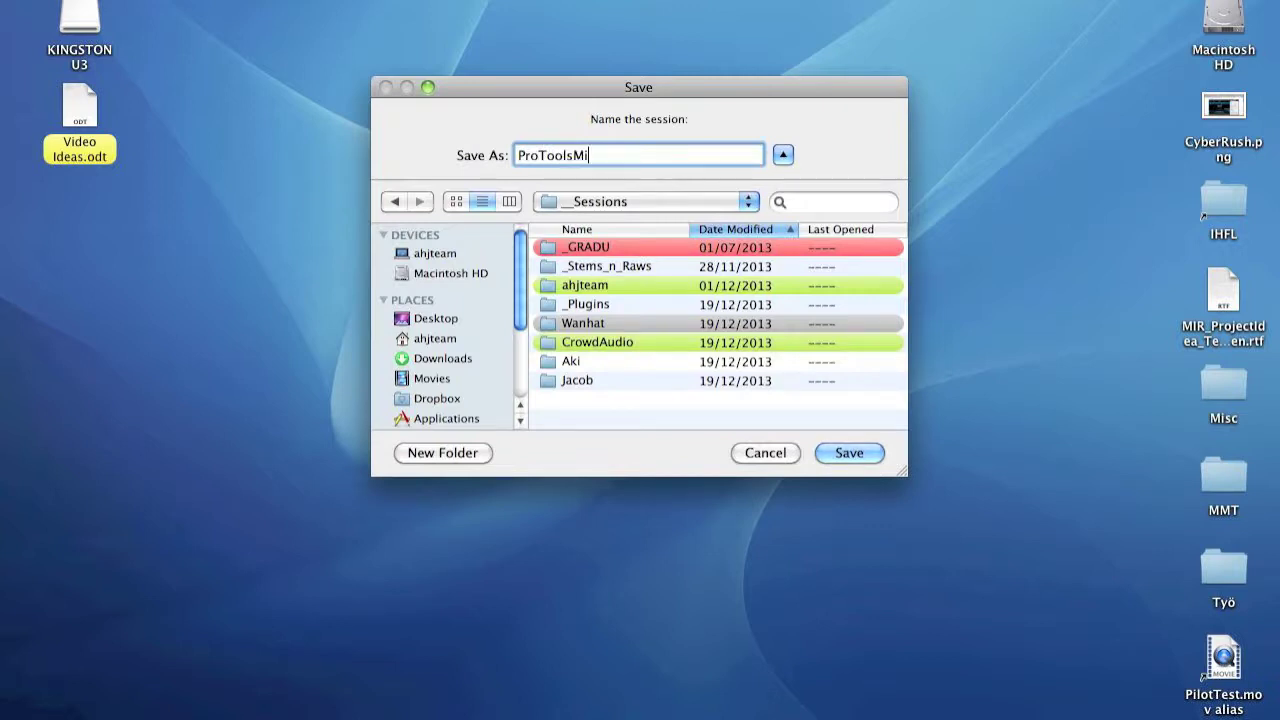
{"action": "key", "text": "BackSpace"}
{"action": "type", "text": "ing"}
{"action": "left_click", "coordinate": [849, 452]}
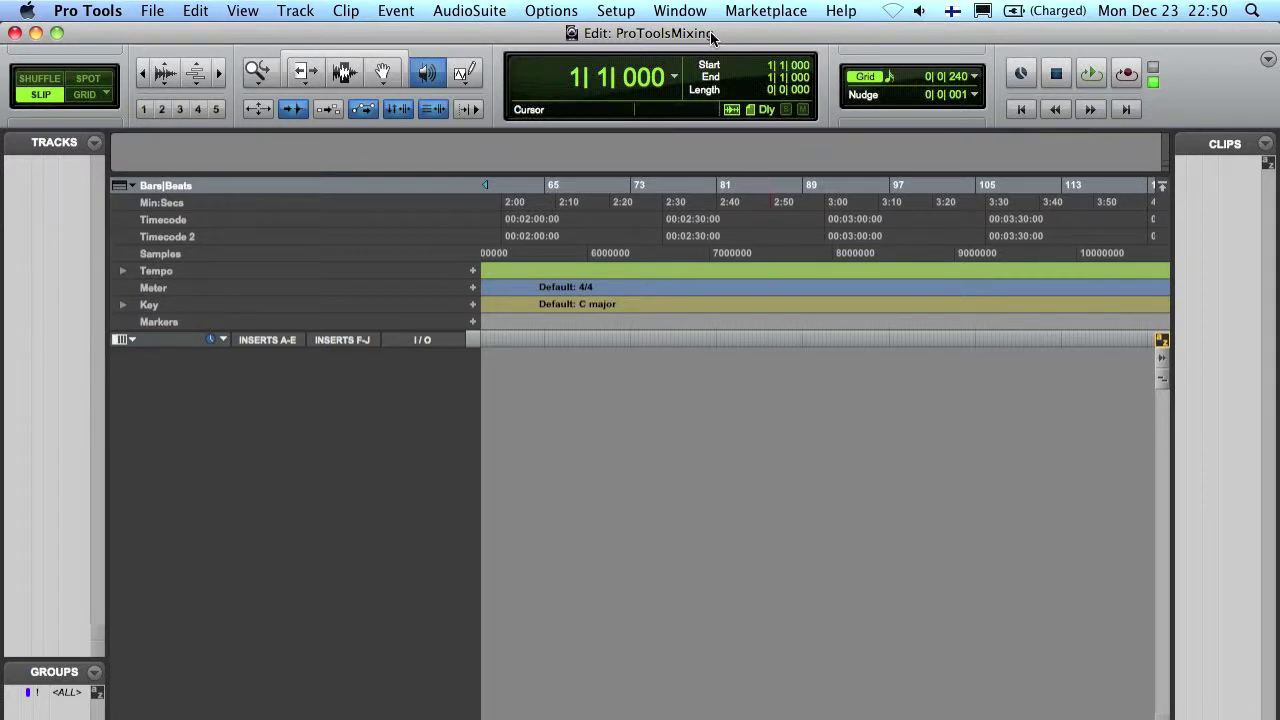
{"action": "left_click", "coordinate": [621, 10]}
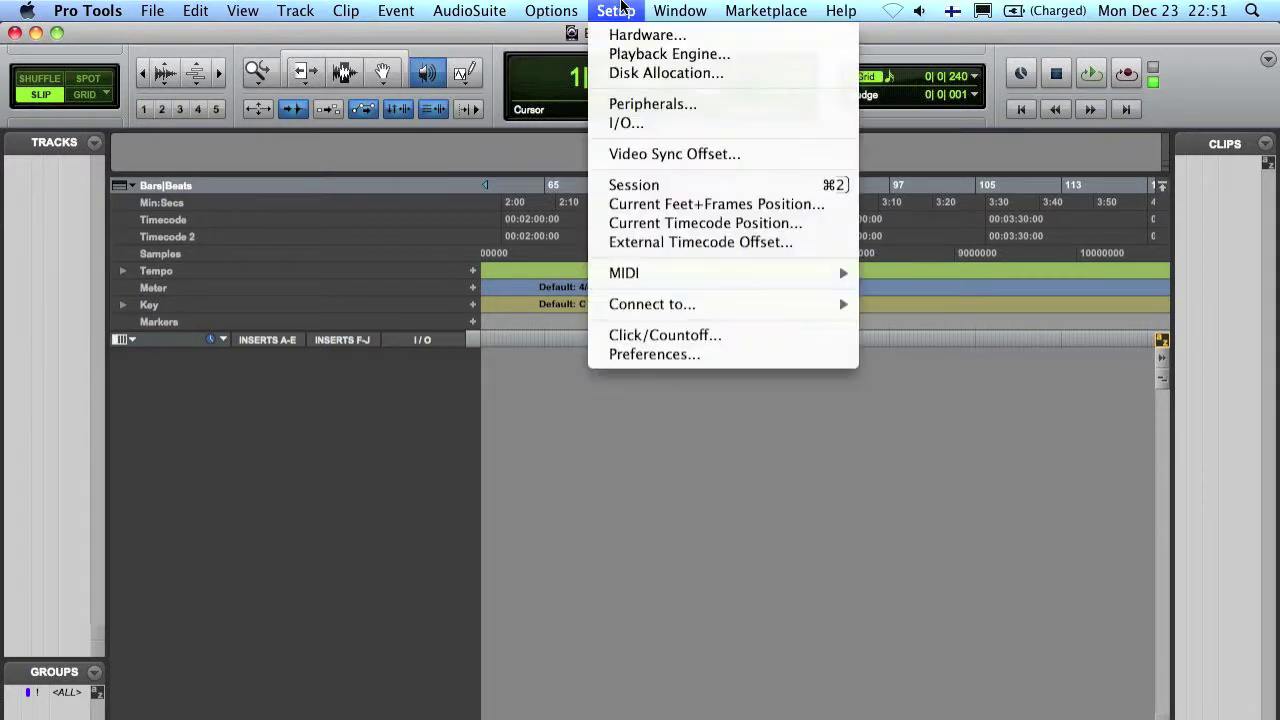
{"action": "left_click", "coordinate": [643, 55]}
{"action": "left_click", "coordinate": [609, 144]}
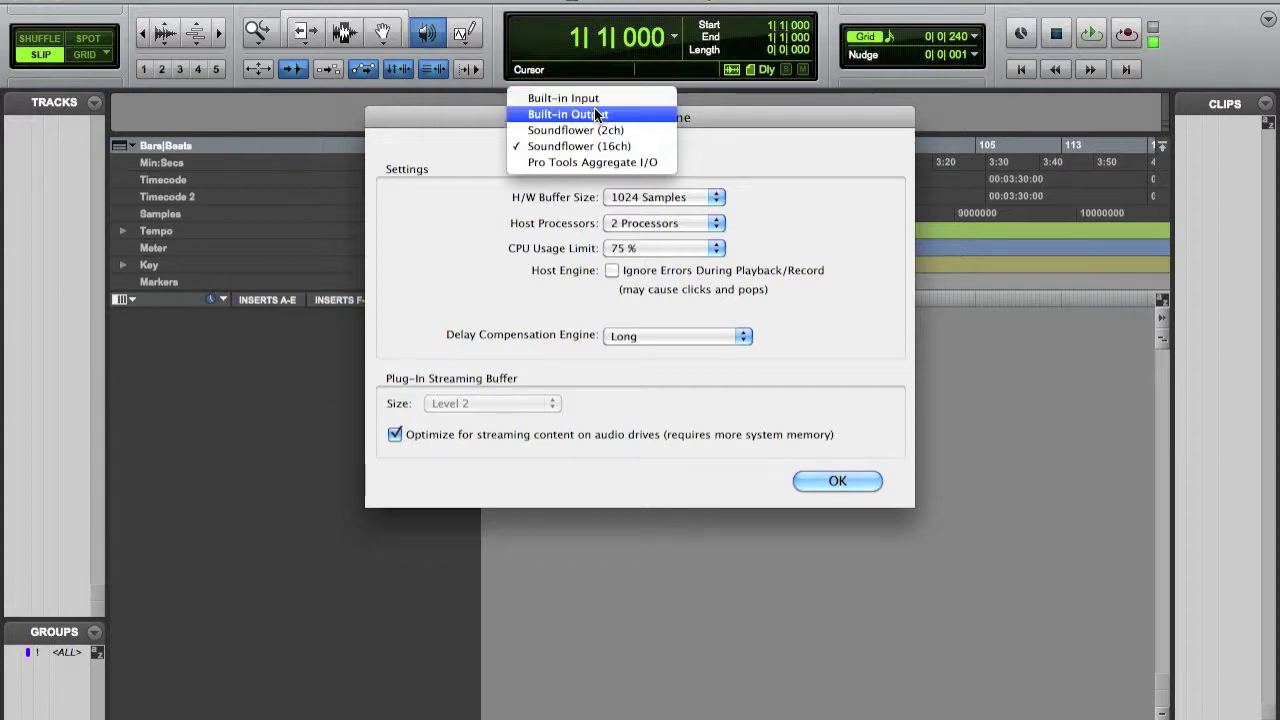
{"action": "left_click", "coordinate": [594, 113]}
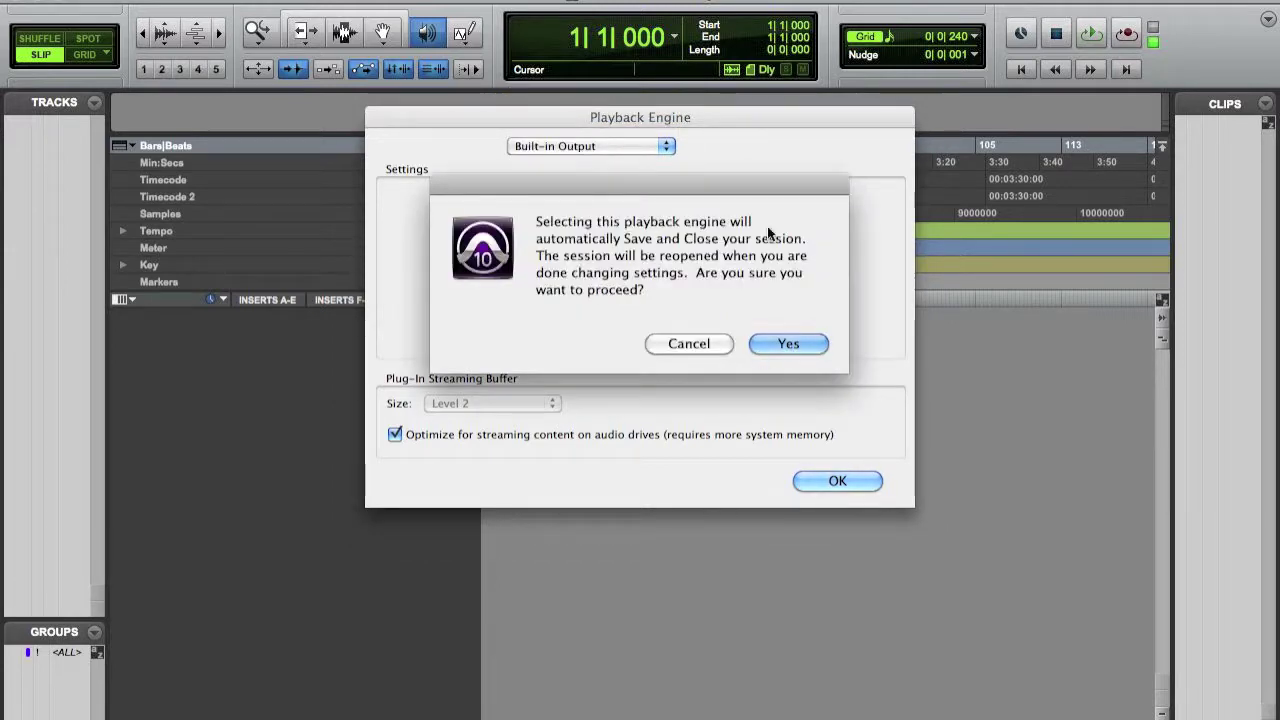
{"action": "left_click_drag", "start_coordinate": [758, 189], "coordinate": [756, 94]}
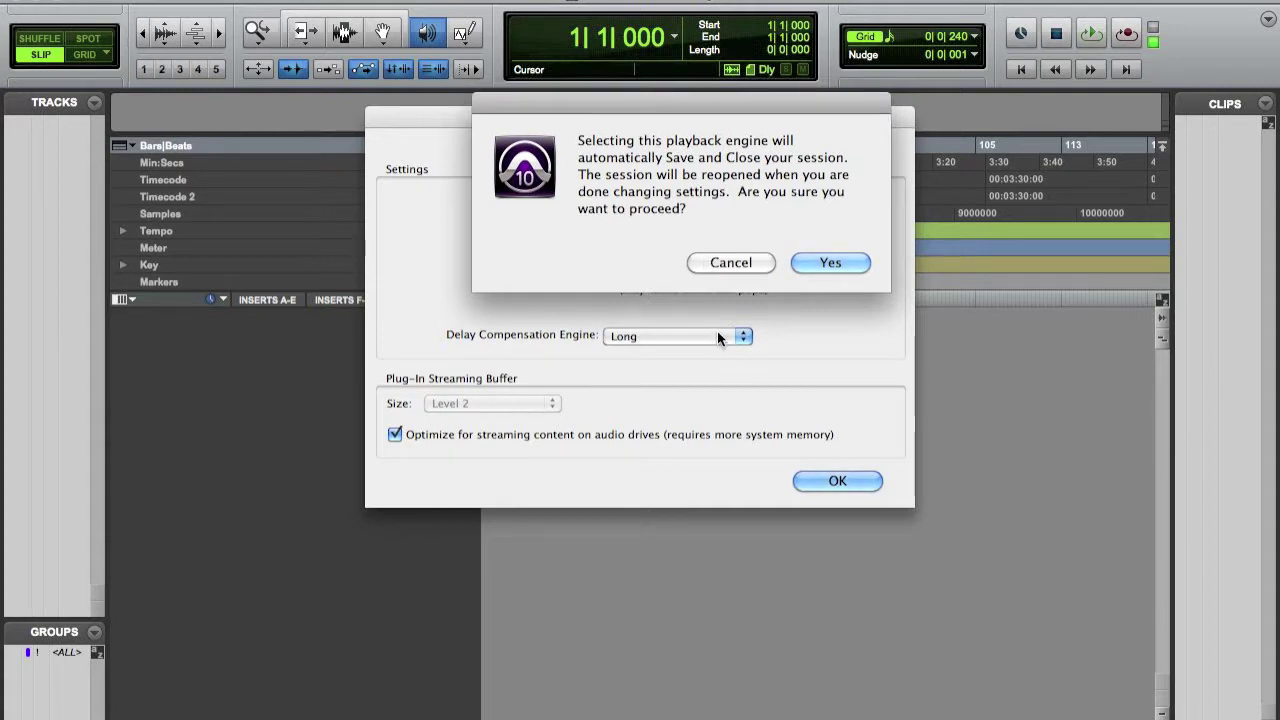
{"action": "left_click", "coordinate": [704, 262]}
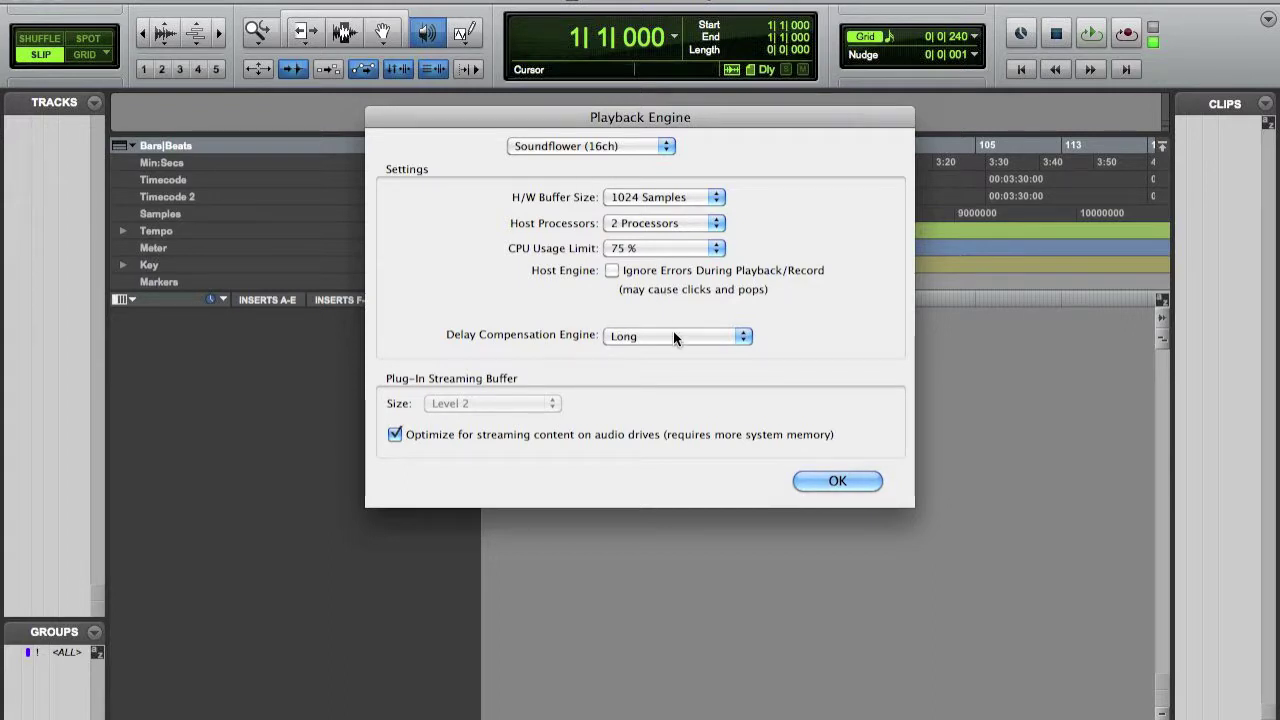
{"action": "left_click", "coordinate": [854, 482]}
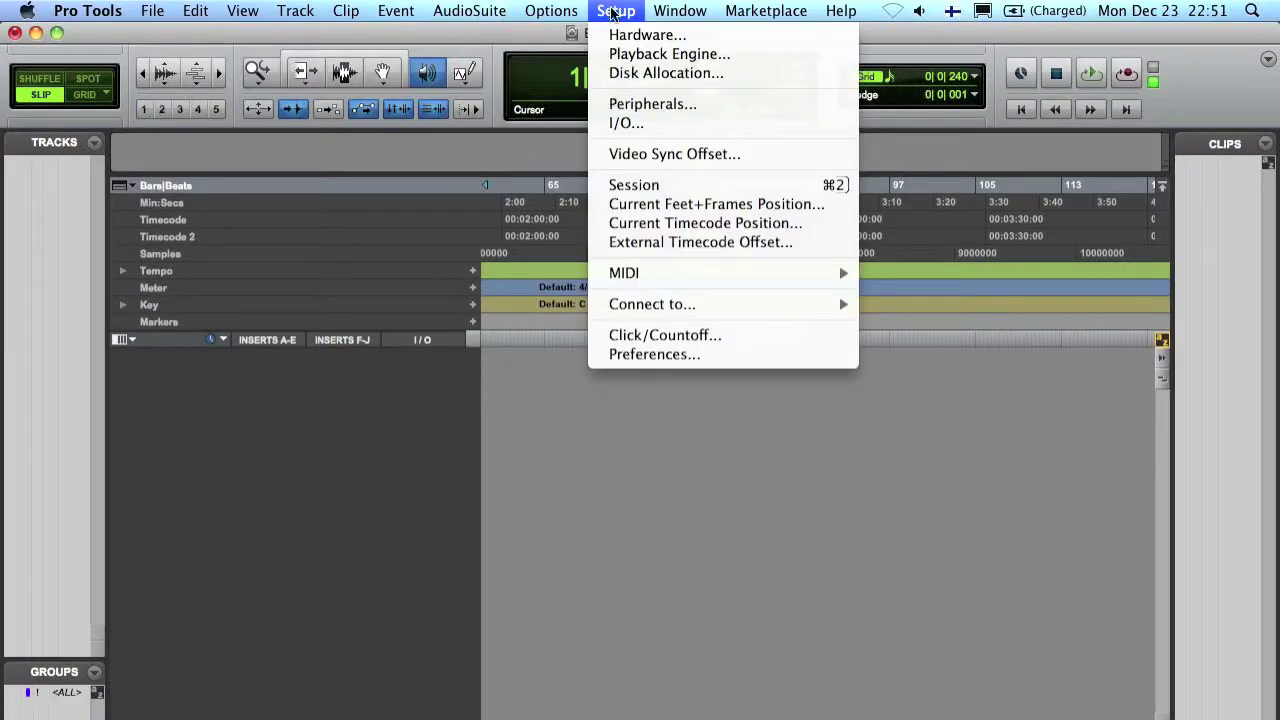
{"action": "left_click", "coordinate": [633, 122]}
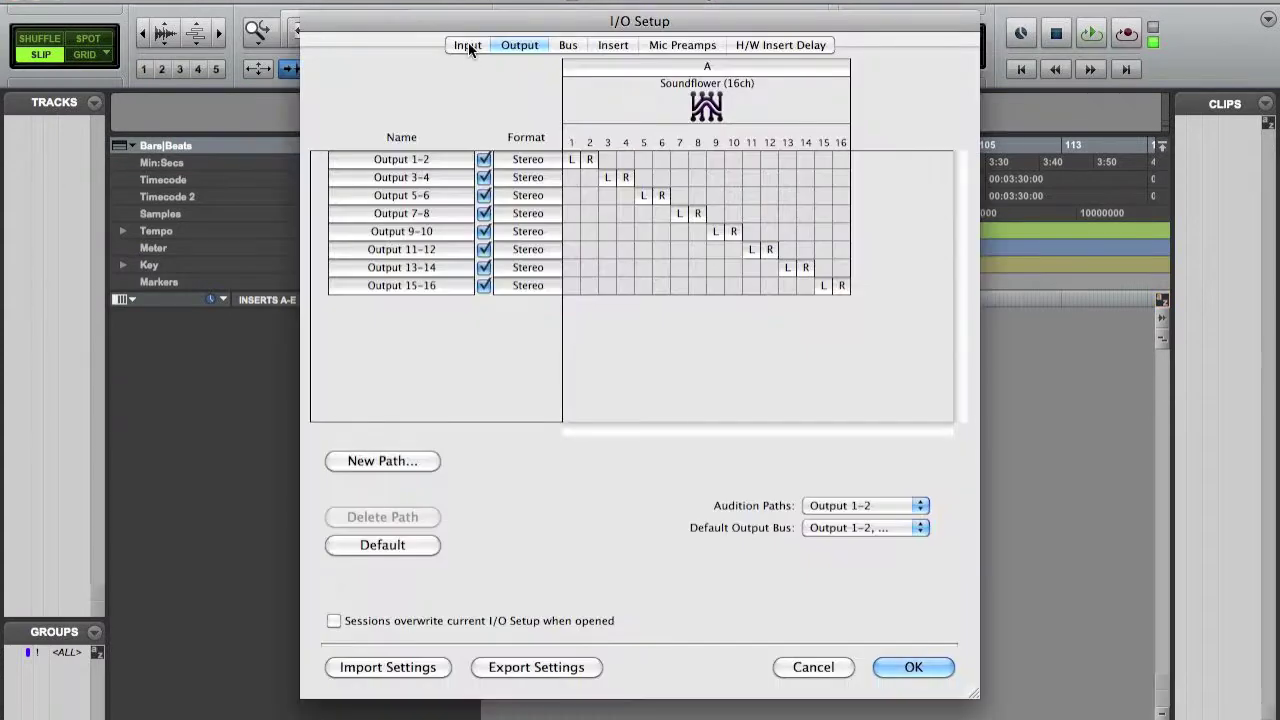
{"action": "left_click", "coordinate": [468, 90]}
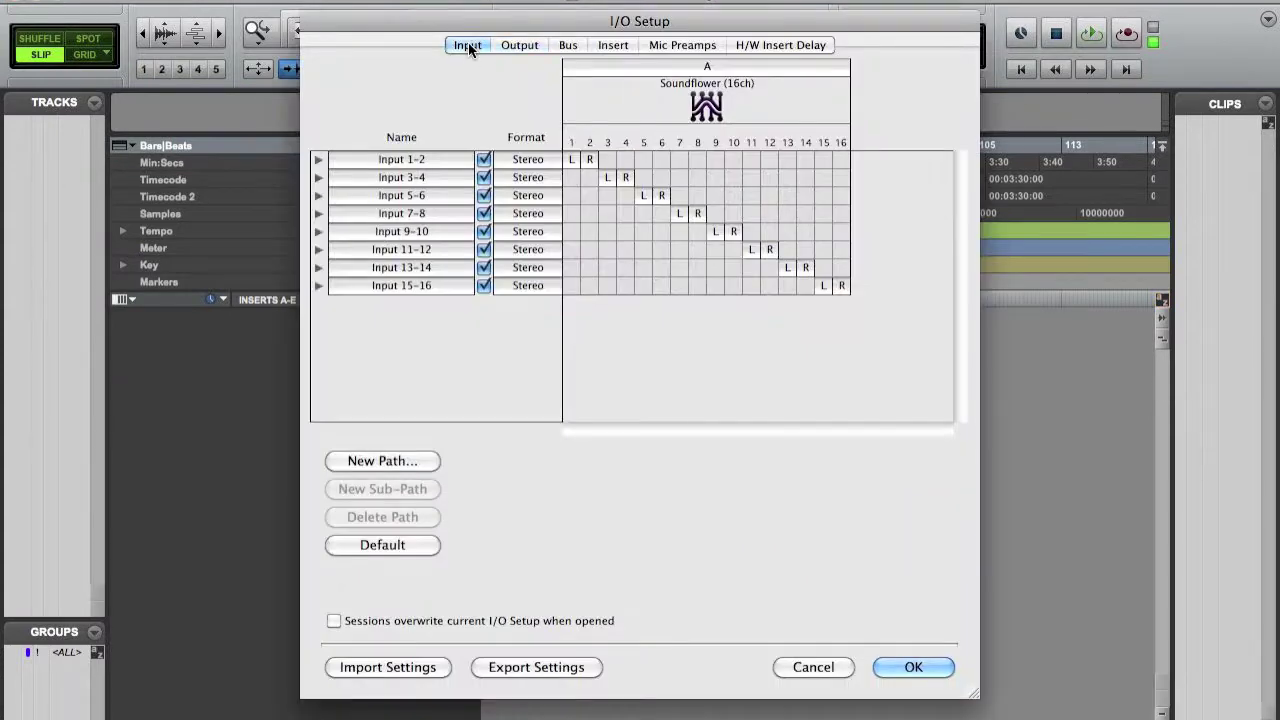
{"action": "left_click", "coordinate": [616, 48]}
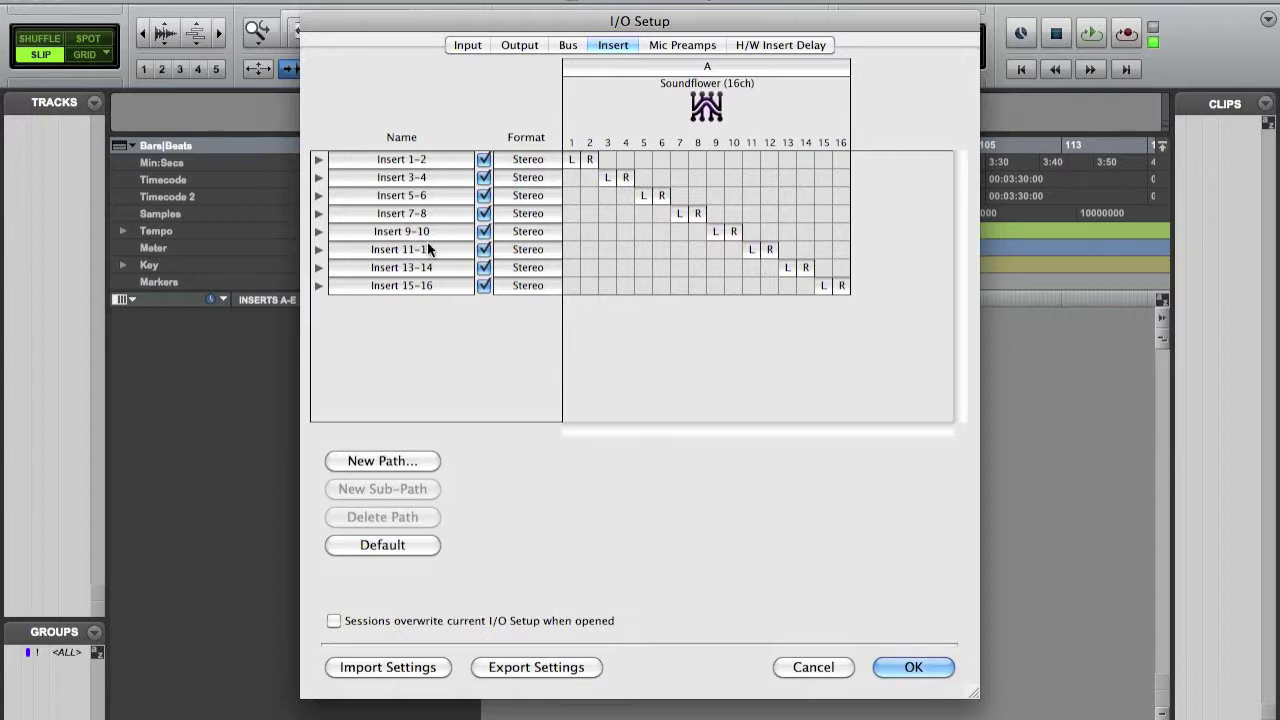
{"action": "left_click", "coordinate": [319, 161]}
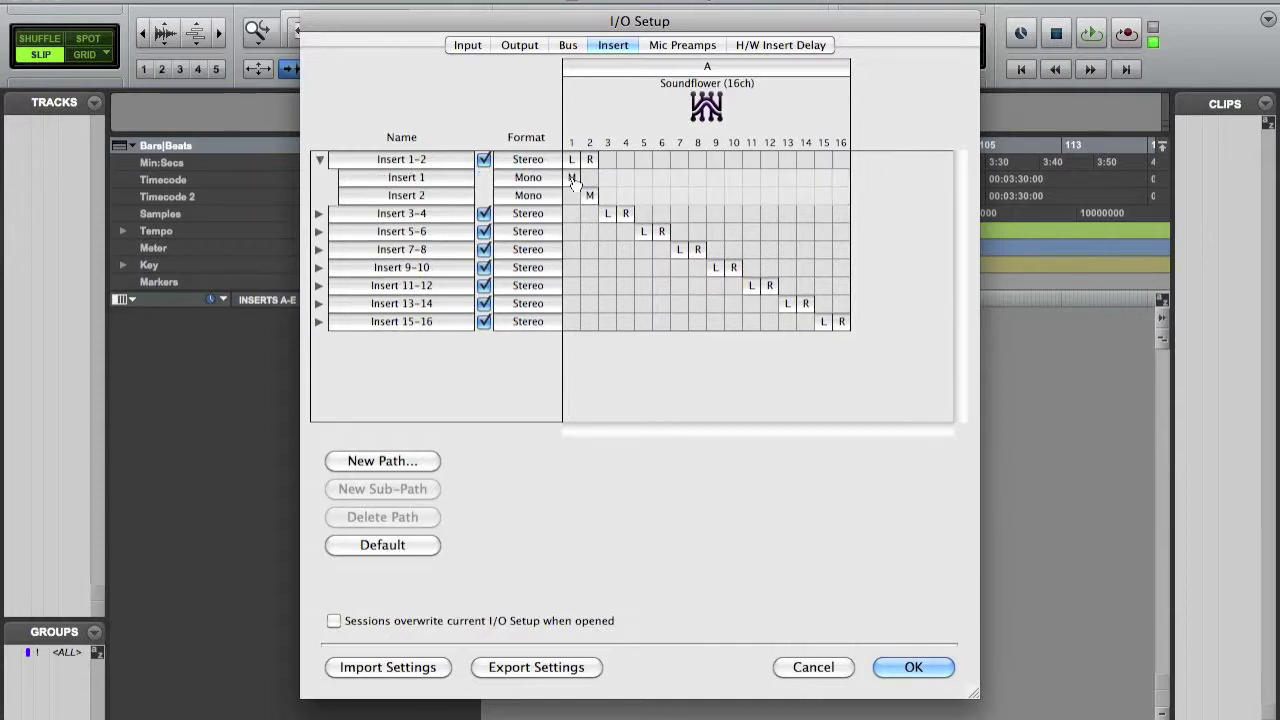
{"action": "left_click", "coordinate": [319, 160]}
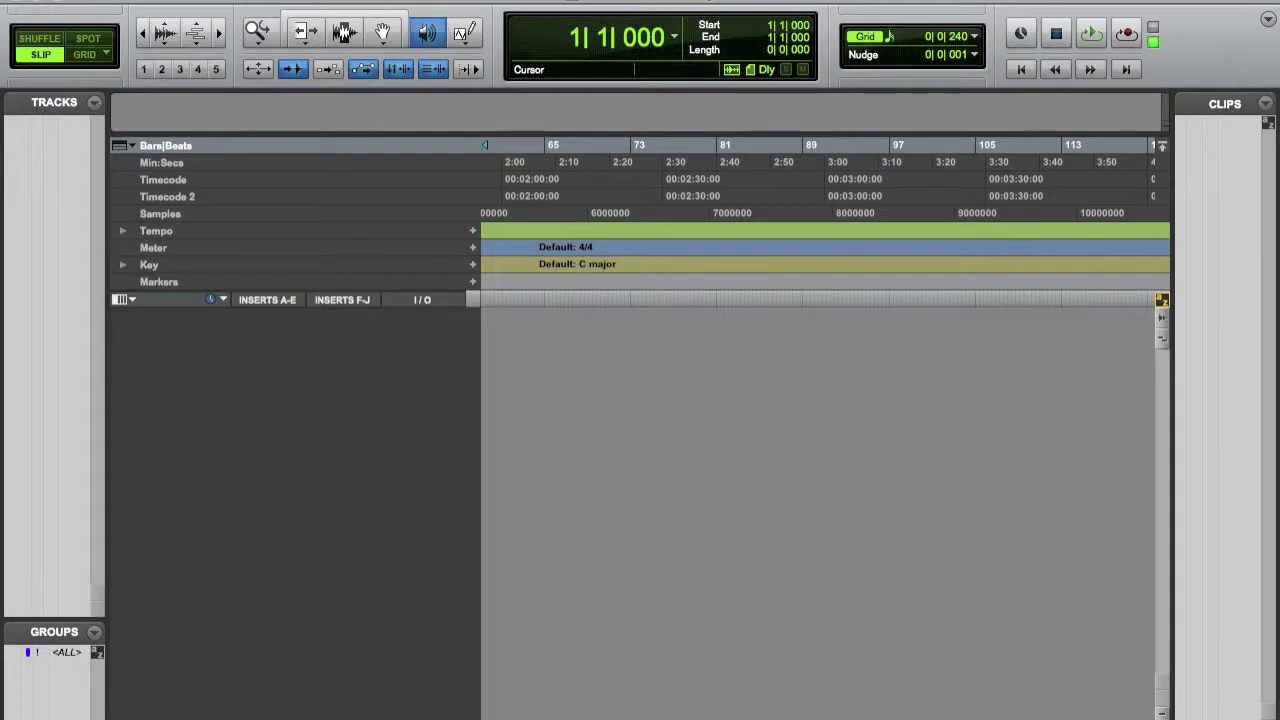
{"action": "left_click", "coordinate": [666, 15]}
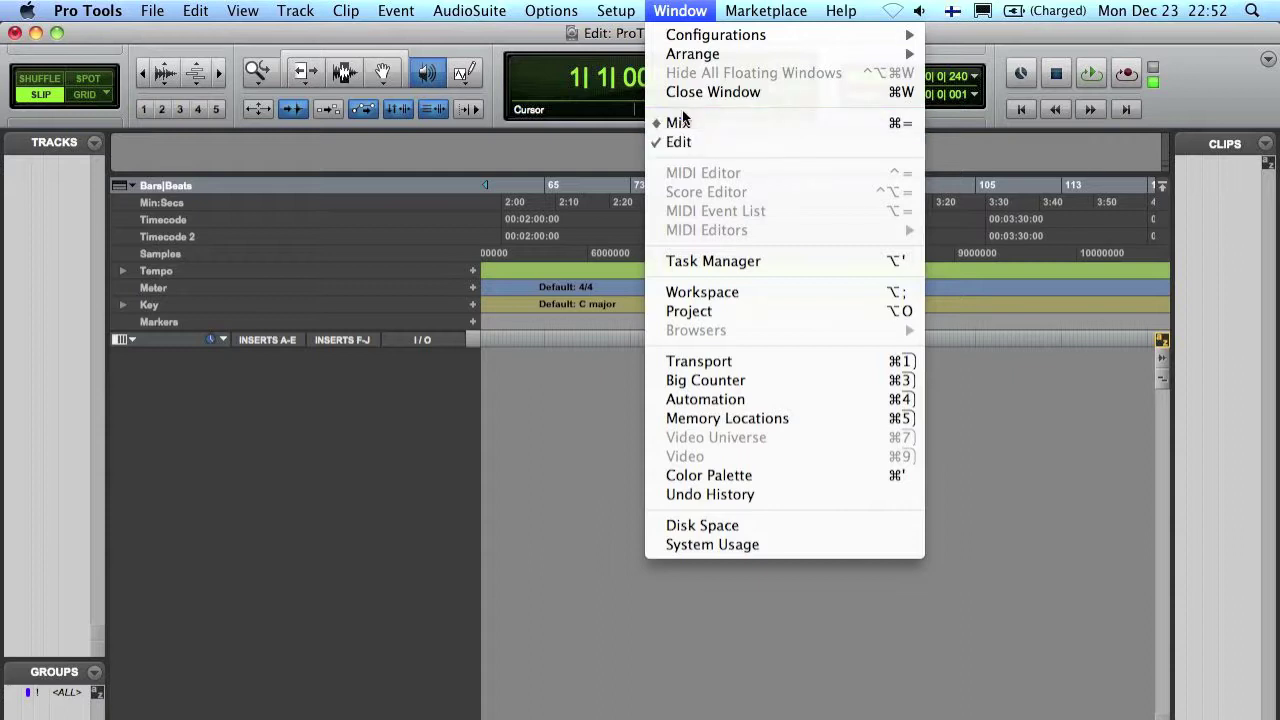
{"action": "left_click", "coordinate": [484, 499]}
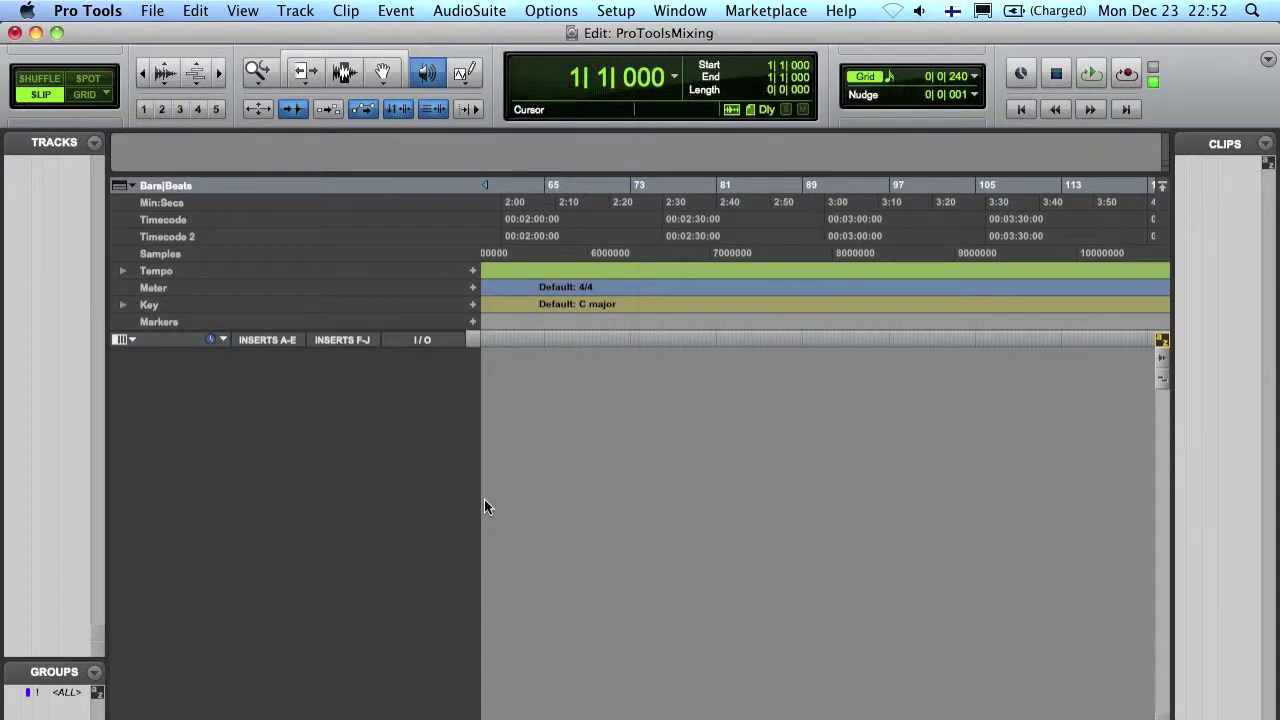
{"action": "key", "text": "super+equal"}
{"action": "key", "text": "super+equal"}
{"action": "key", "text": "super+equal"}
{"action": "key", "text": "super+equal"}
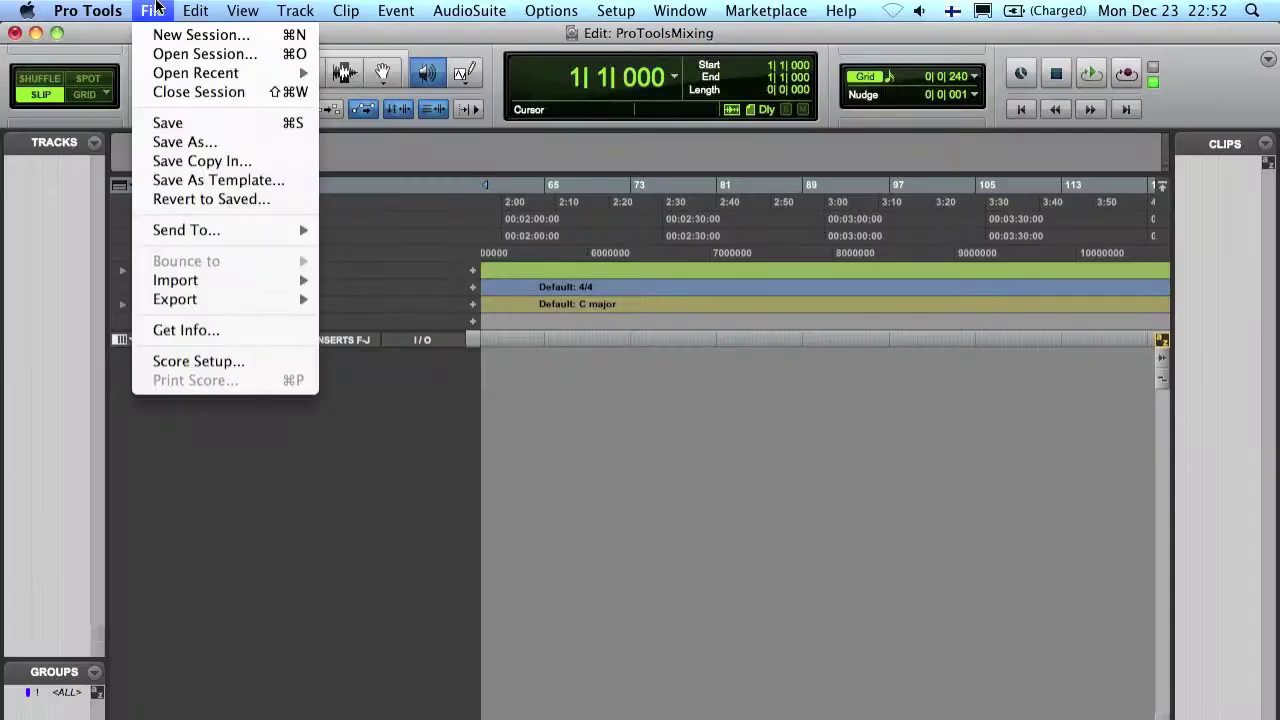
Select all the stem files in the Stems folder and queue them for import.
{"action": "mouse_move", "coordinate": [291, 282]}
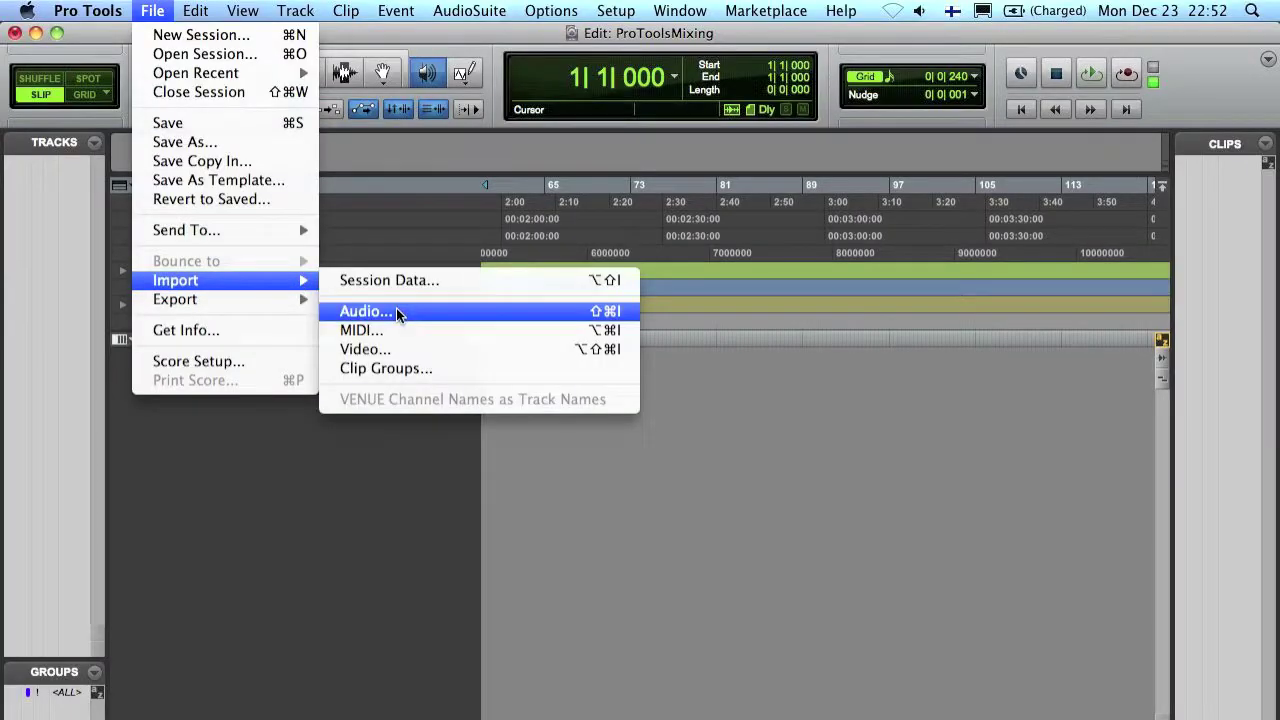
{"action": "left_click", "coordinate": [396, 308]}
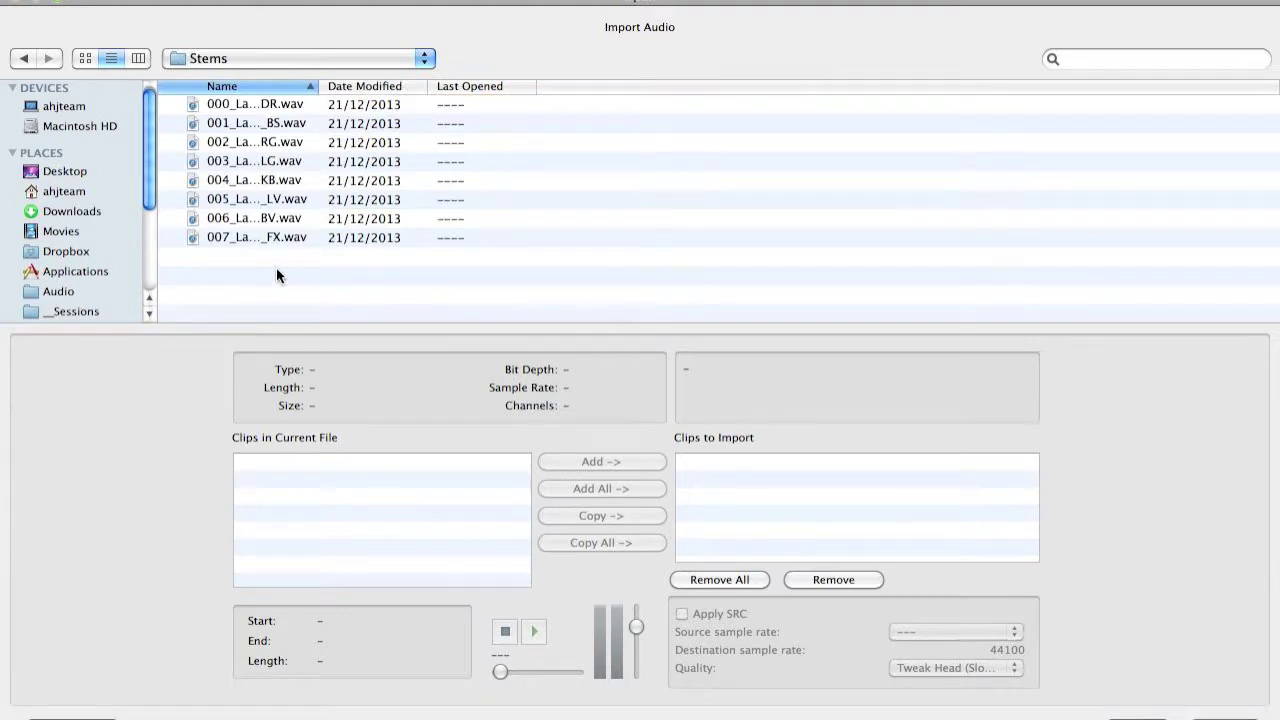
{"action": "key", "text": "super+a"}
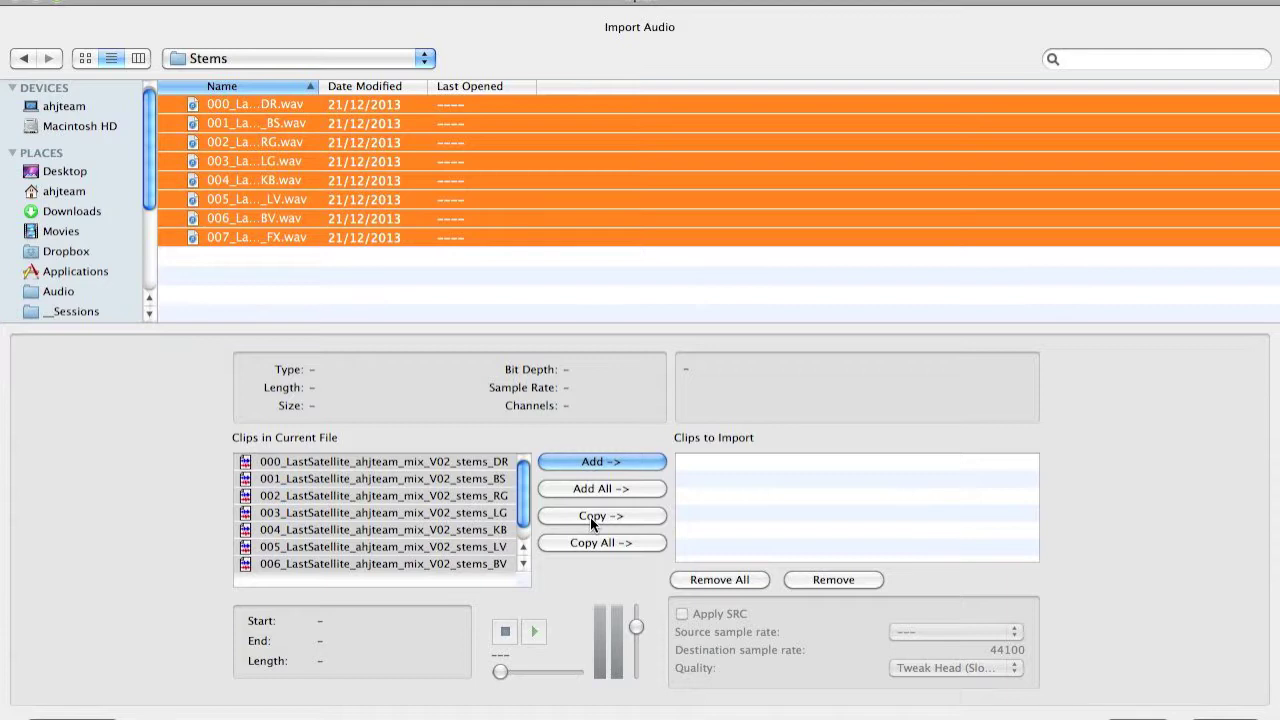
{"action": "left_click", "coordinate": [588, 463]}
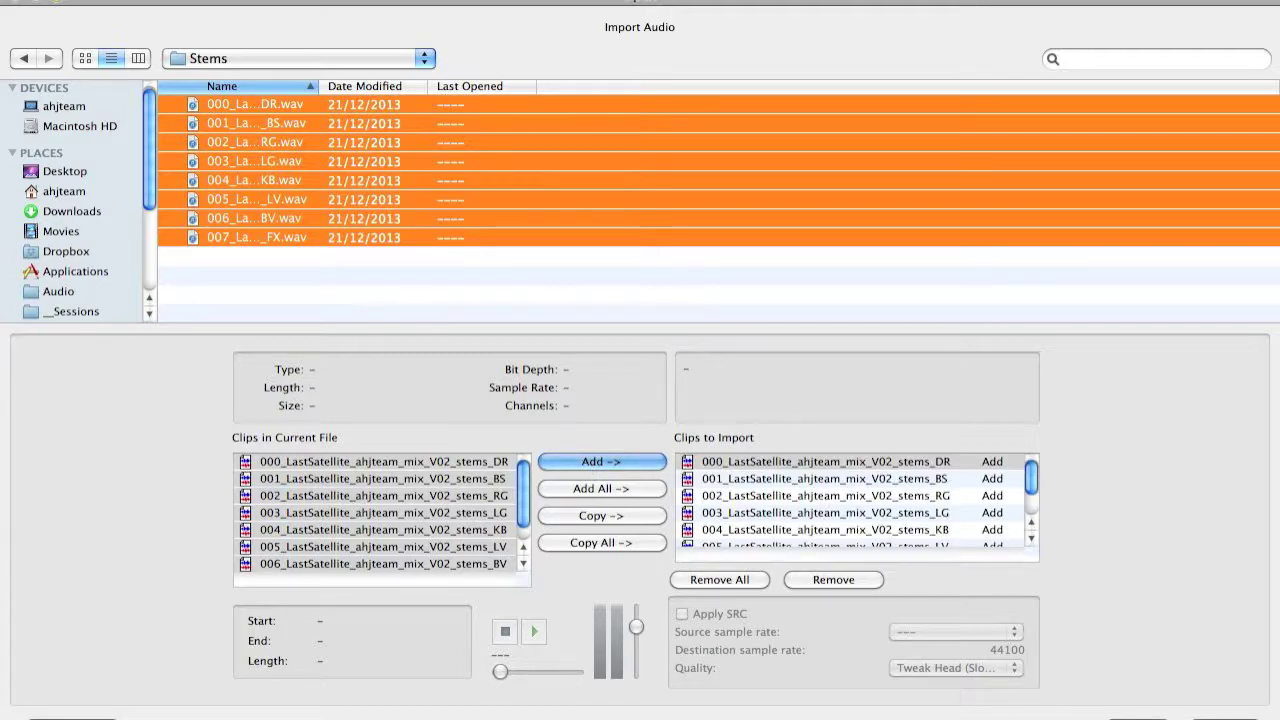
{"action": "left_click", "coordinate": [1225, 717]}
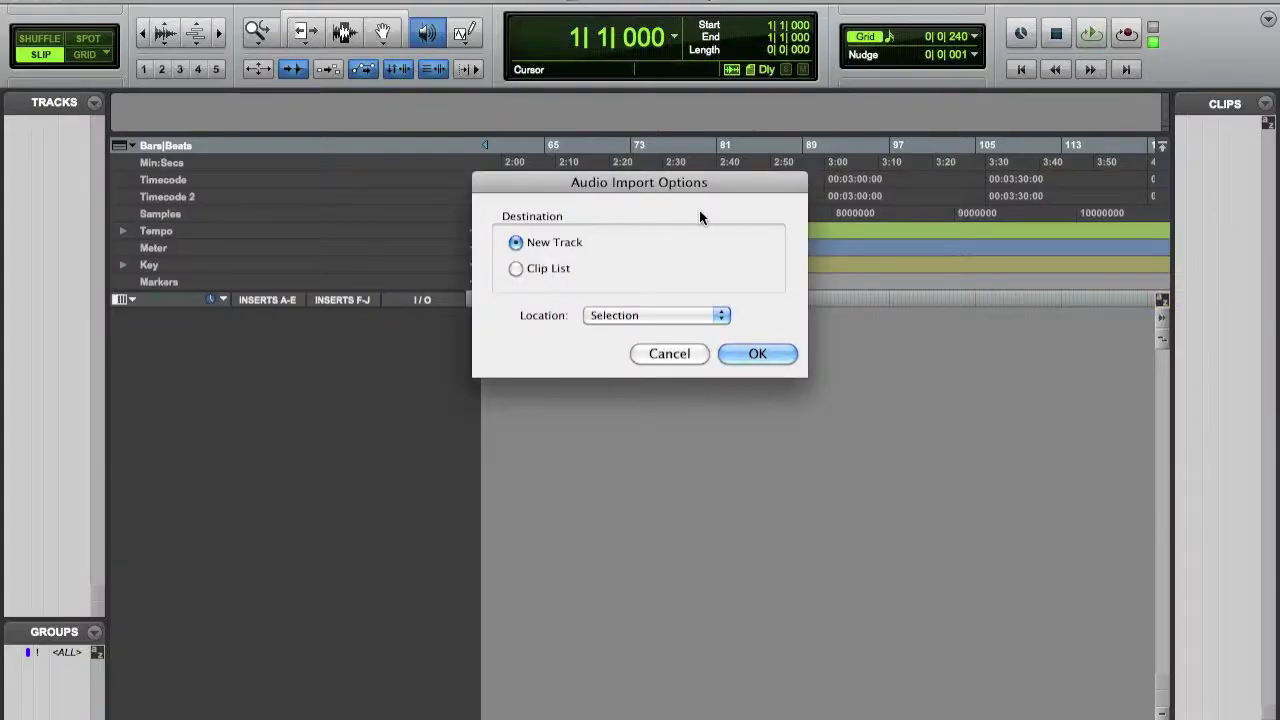
Import the stems as new tracks starting at Session Start.
{"action": "left_click", "coordinate": [537, 270]}
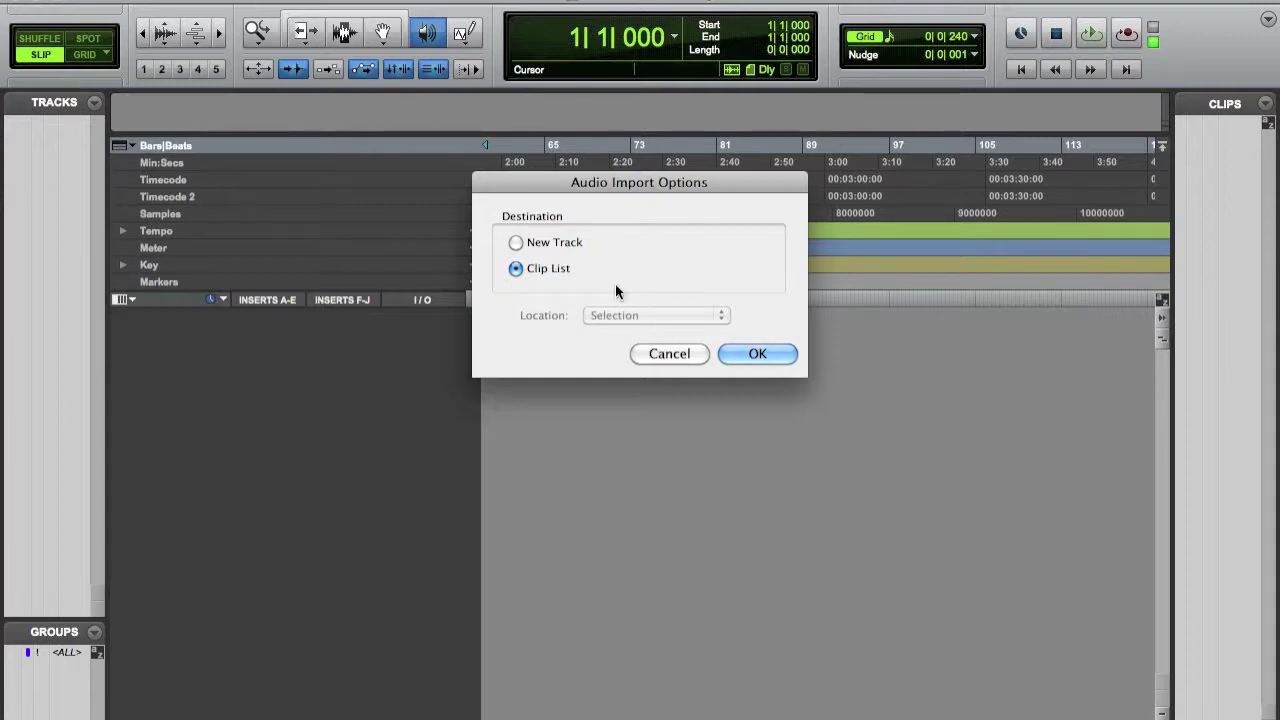
{"action": "left_click", "coordinate": [548, 243]}
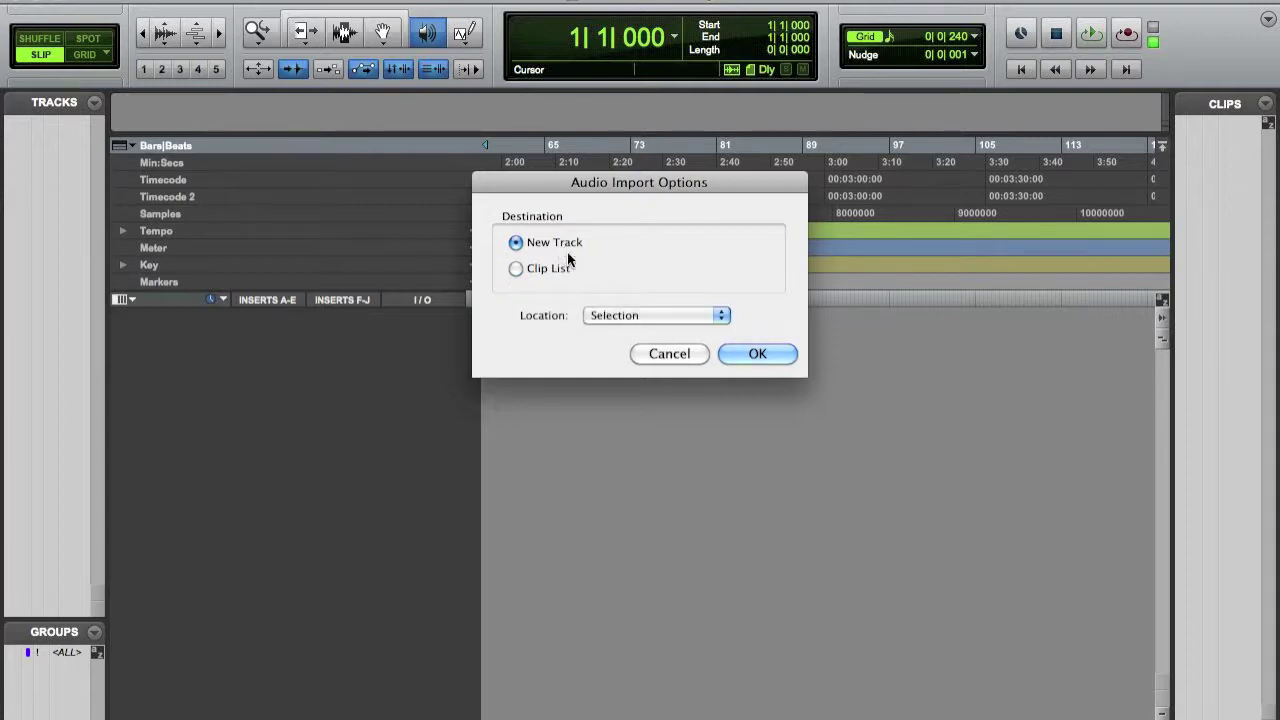
{"action": "left_click", "coordinate": [703, 318]}
{"action": "left_click", "coordinate": [685, 285]}
{"action": "left_click", "coordinate": [765, 350]}
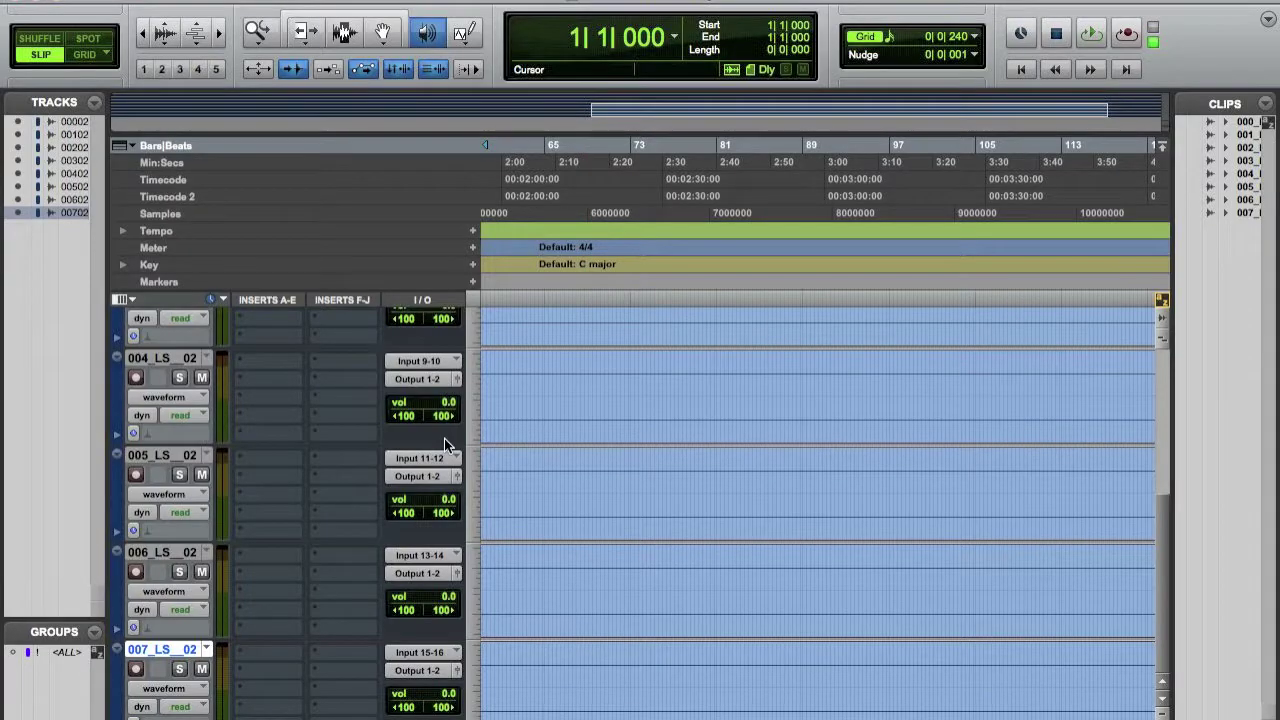
In the Mix window, rename track 000 to DR.
{"action": "key", "text": "super+equal"}
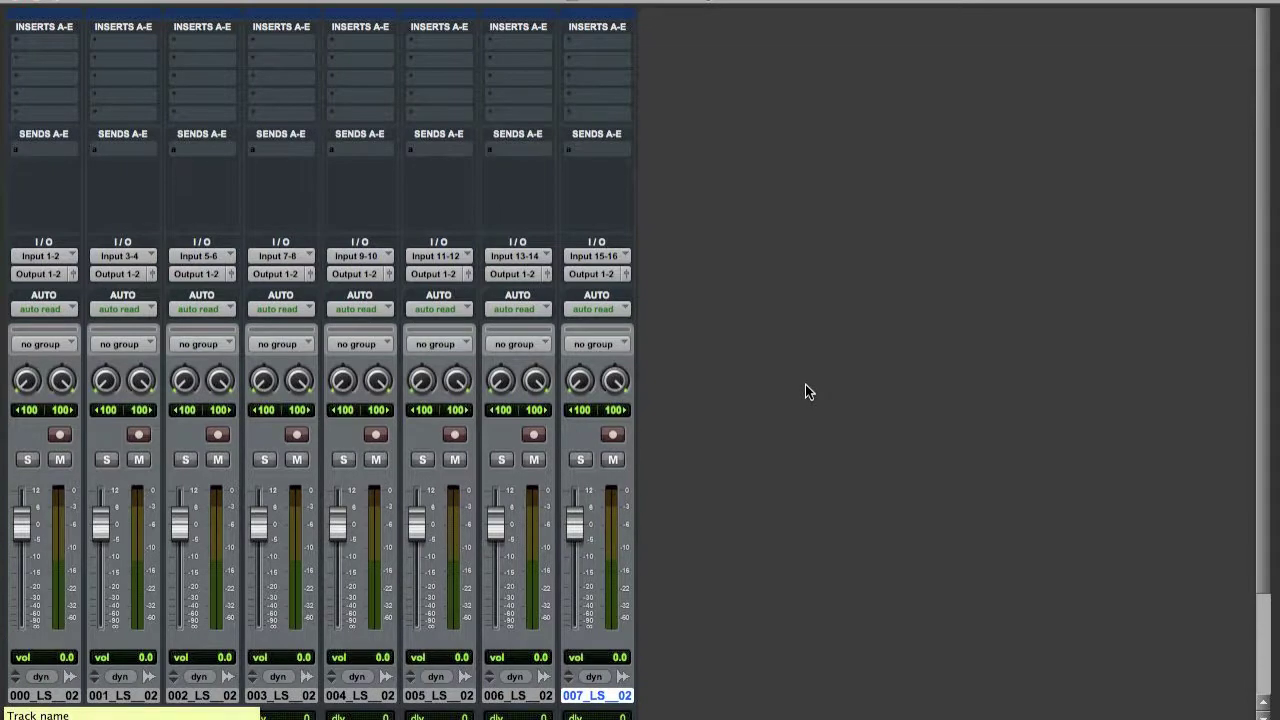
{"action": "scroll", "coordinate": [808, 391], "scroll_direction": "down", "scroll_amount": 3}
{"action": "double_click", "coordinate": [38, 574]}
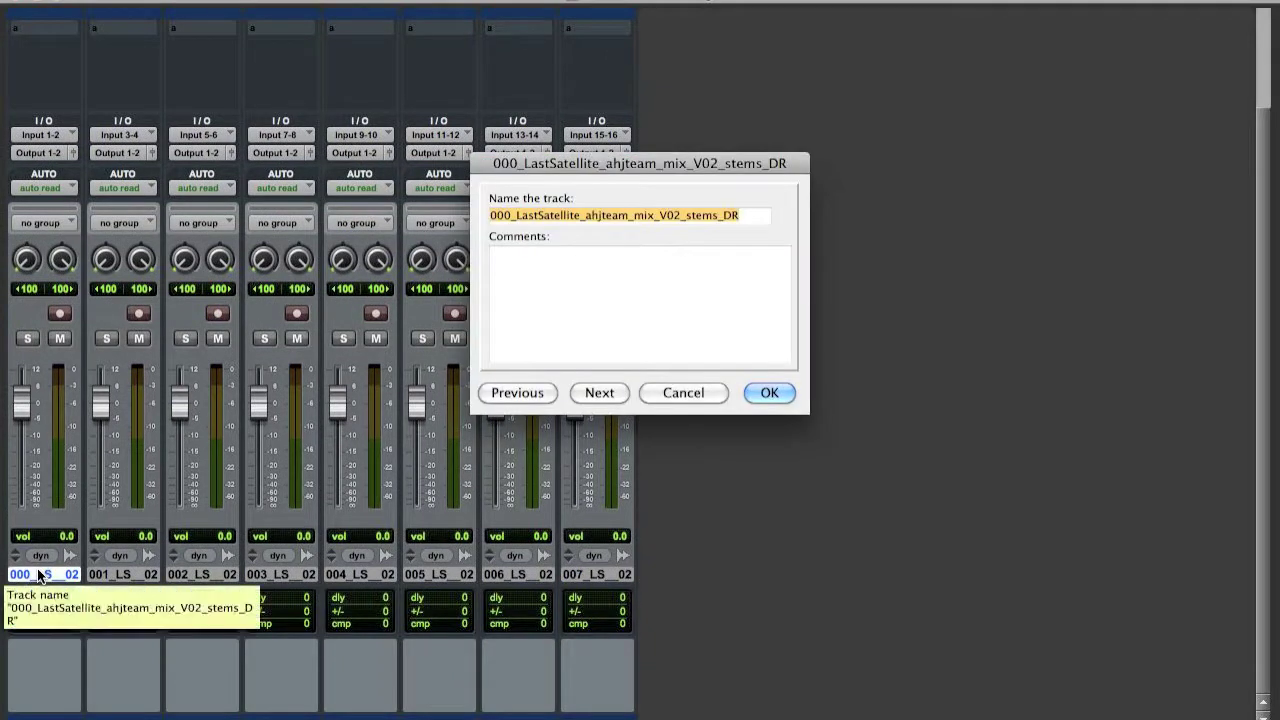
{"action": "type", "text": "DR"}
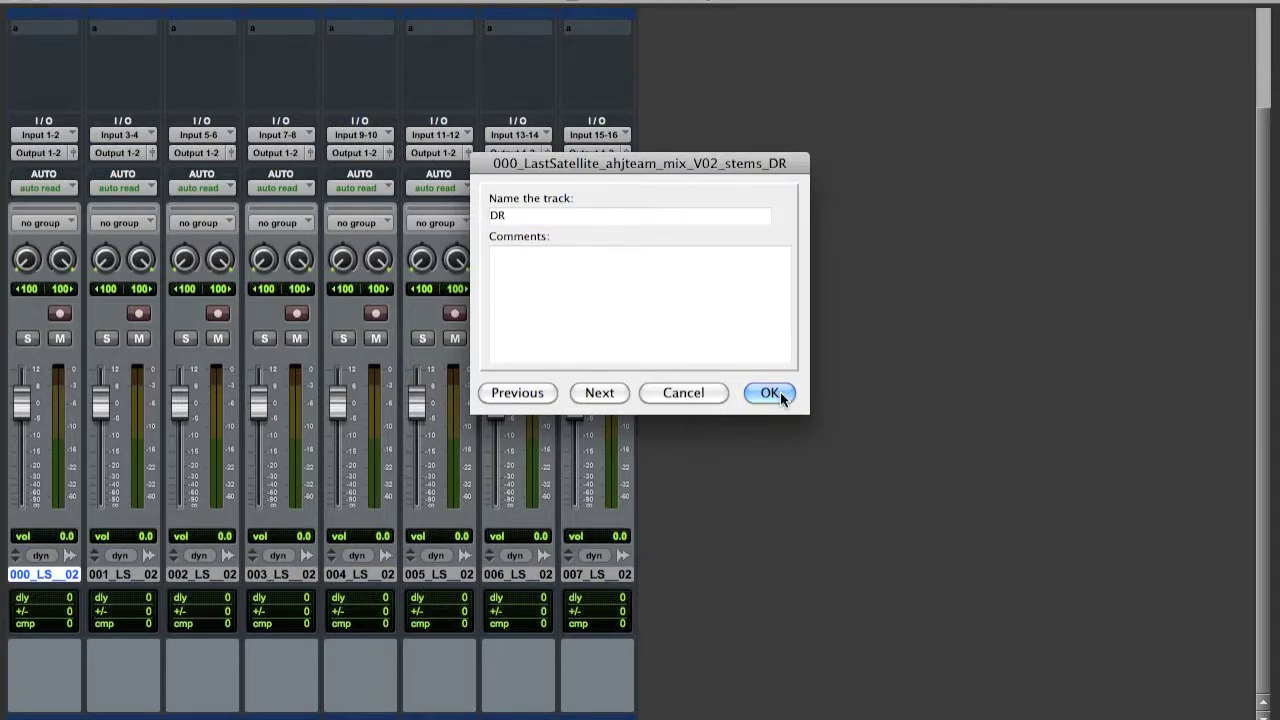
{"action": "left_click", "coordinate": [600, 393]}
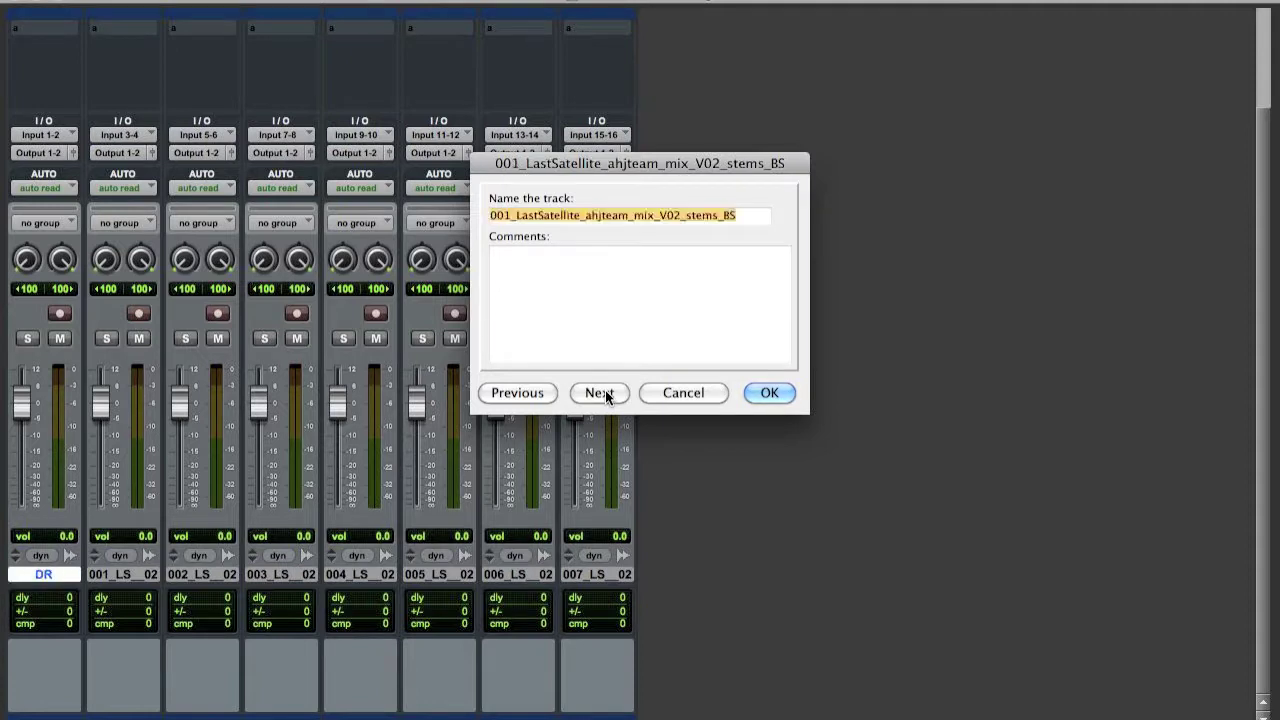
{"action": "key", "text": "super+Left"}
{"action": "left_click", "coordinate": [600, 393]}
{"action": "key", "text": "super+Left"}
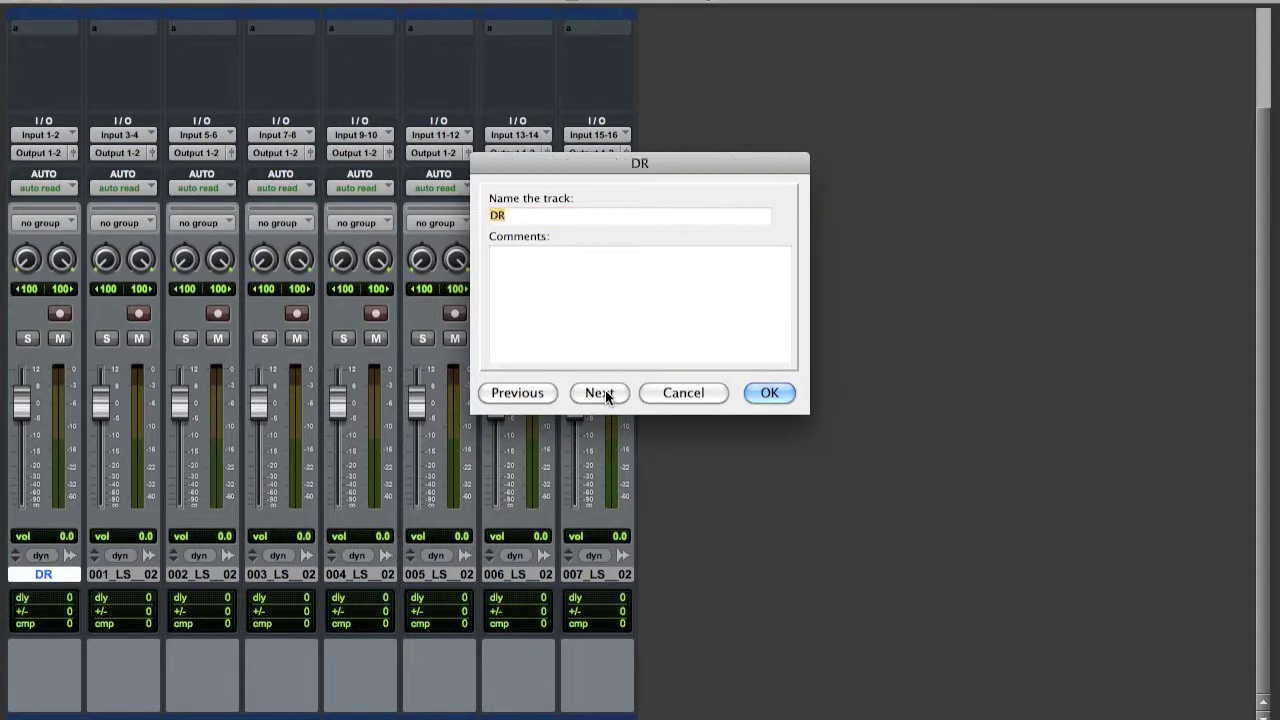
{"action": "left_click", "coordinate": [600, 393]}
Rename the remaining tracks BS, RG, LG, KB, LV, BV and FX.
{"action": "type", "text": "BS"}
{"action": "key", "text": "super+Right"}
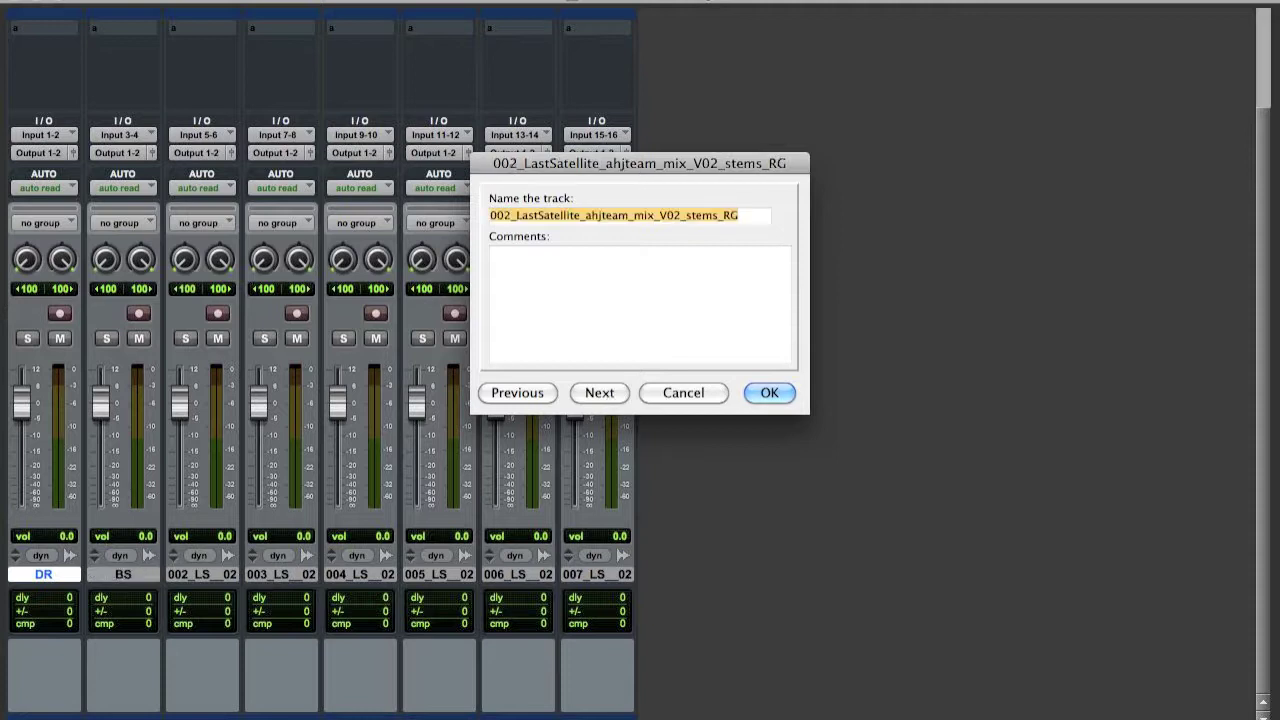
{"action": "type", "text": "RG"}
{"action": "key", "text": "super+Right"}
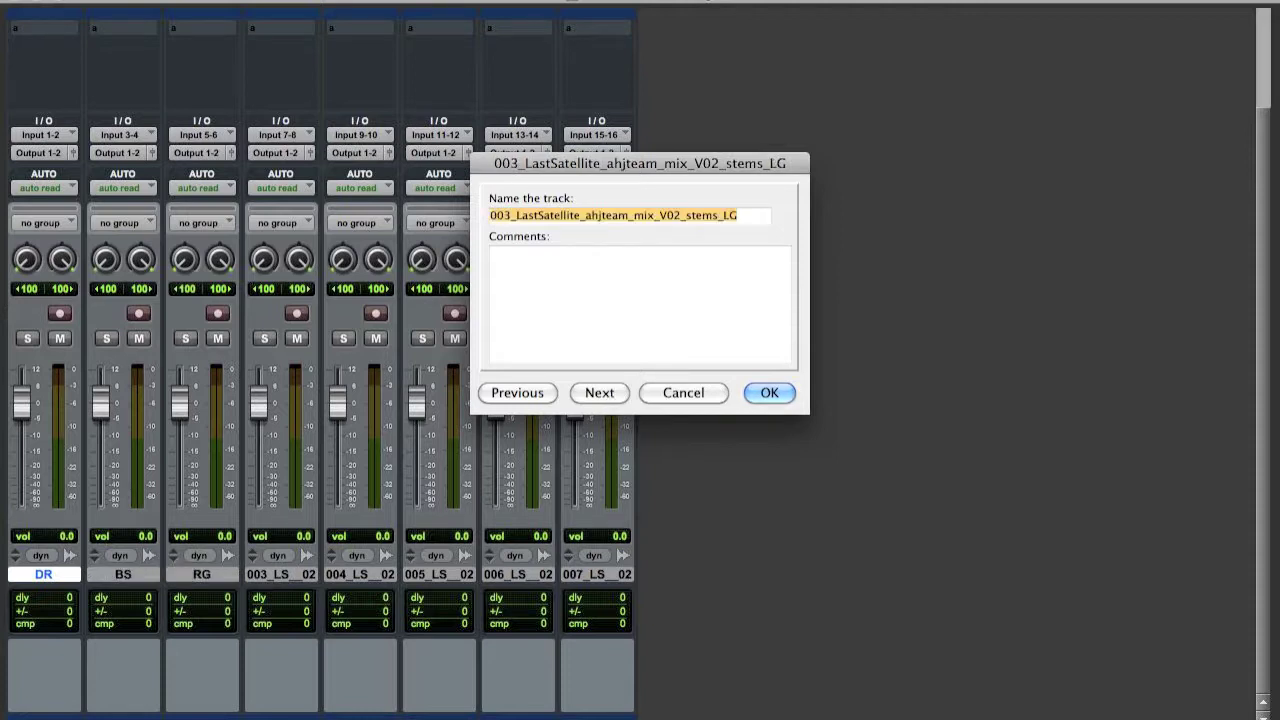
{"action": "type", "text": "LG"}
{"action": "key", "text": "super+Right"}
{"action": "type", "text": "KB"}
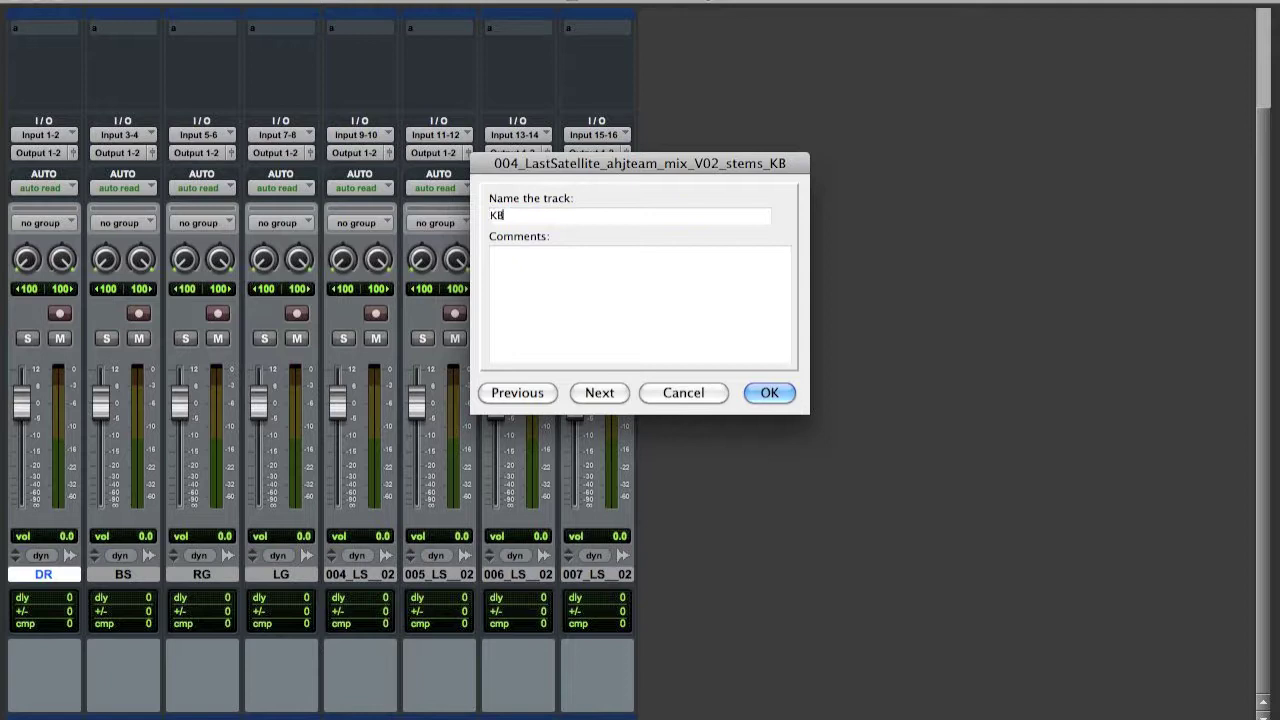
{"action": "key", "text": "super+Right"}
{"action": "type", "text": "LV"}
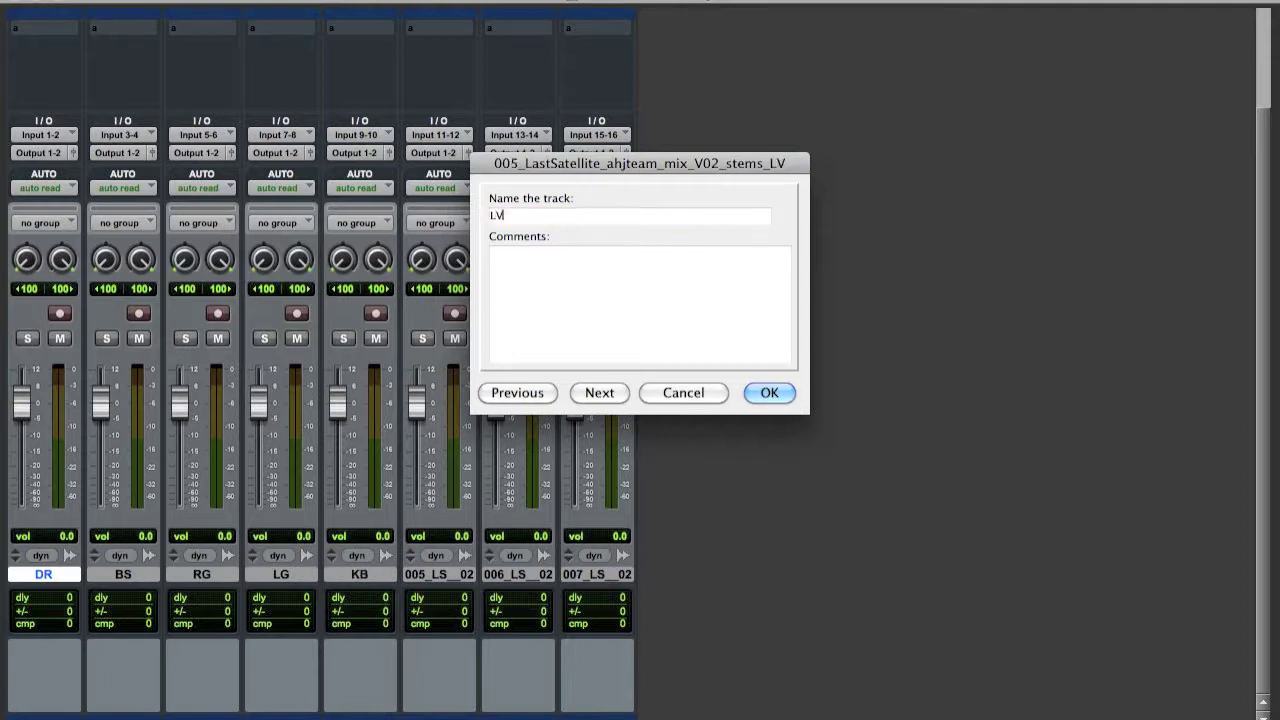
{"action": "key", "text": "super+Right"}
{"action": "type", "text": "BV"}
{"action": "key", "text": "super+Right"}
{"action": "type", "text": "FX"}
{"action": "key", "text": "Return"}
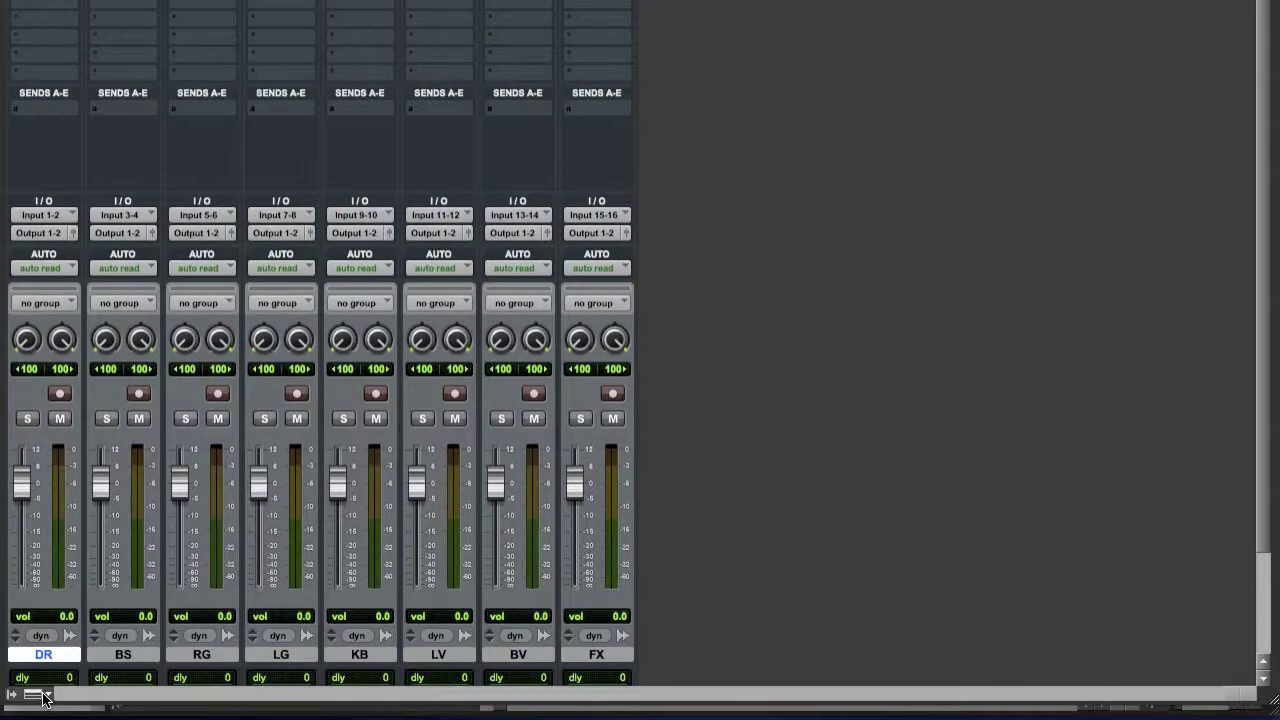
Show Inserts F-J and all five sends A-E on every mixer strip, leaving Instrument off.
{"action": "left_click", "coordinate": [42, 697]}
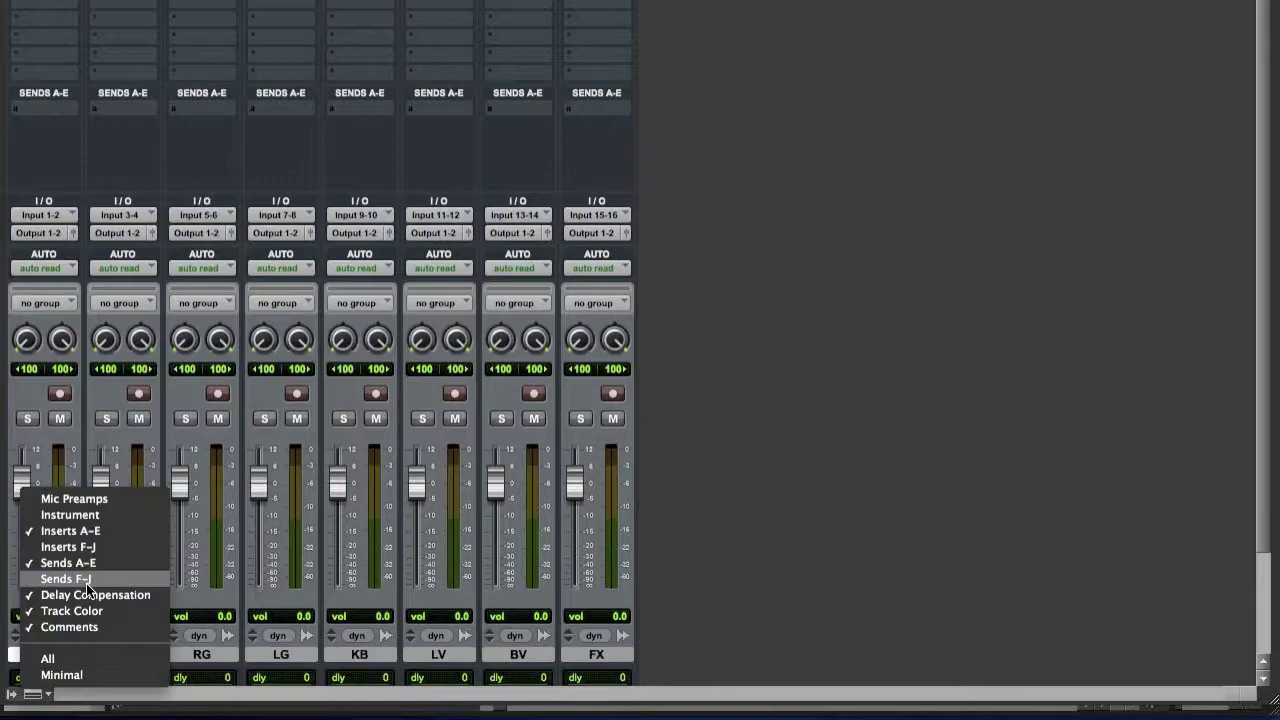
{"action": "left_click", "coordinate": [95, 514]}
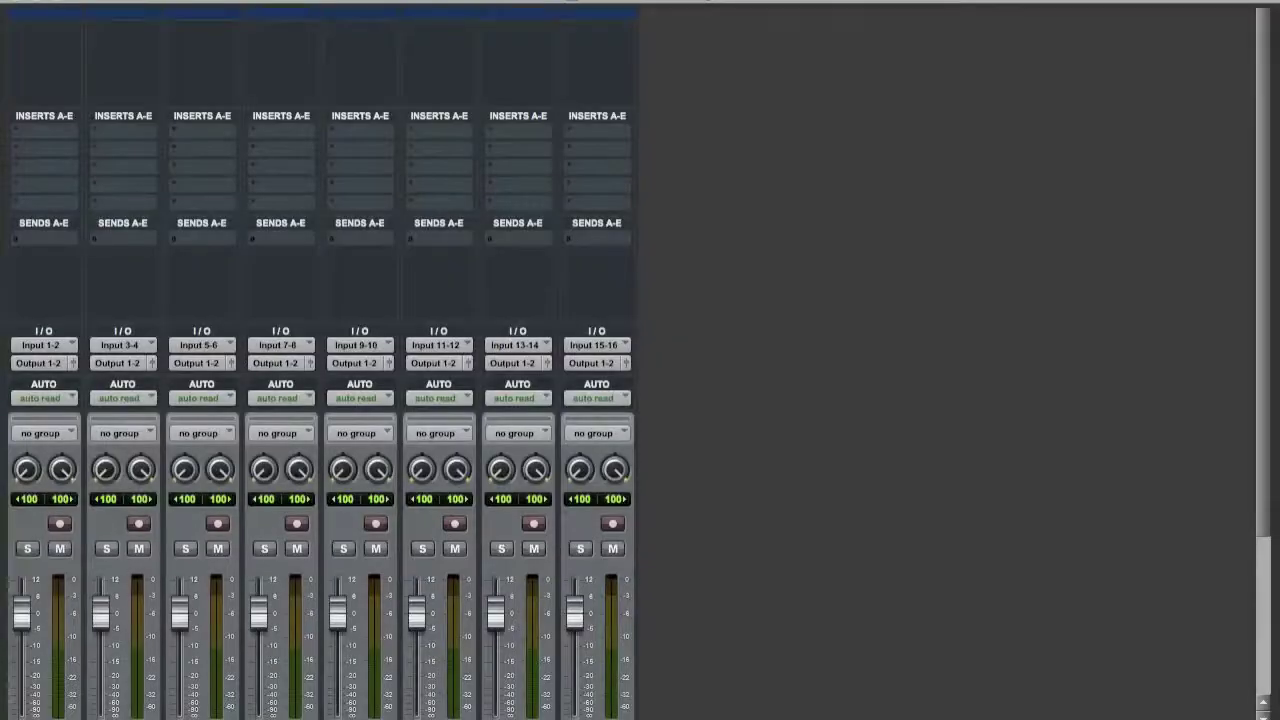
{"action": "left_click", "coordinate": [42, 697]}
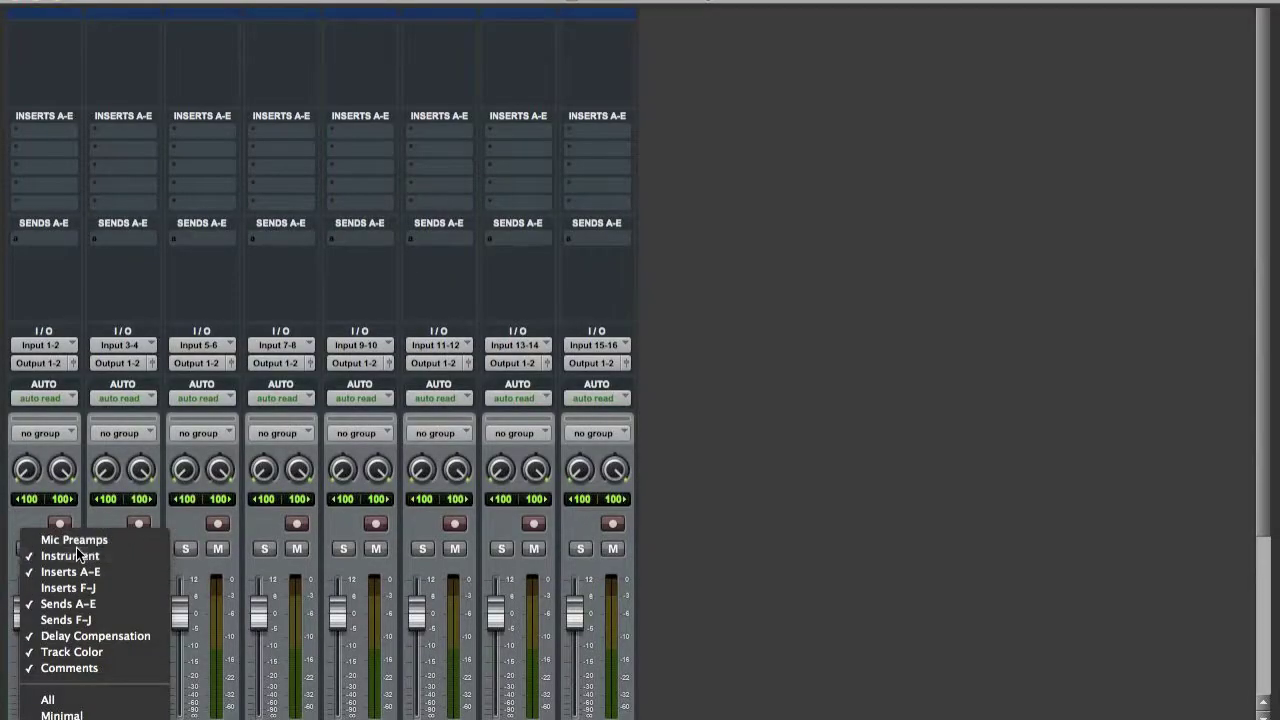
{"action": "left_click", "coordinate": [75, 553]}
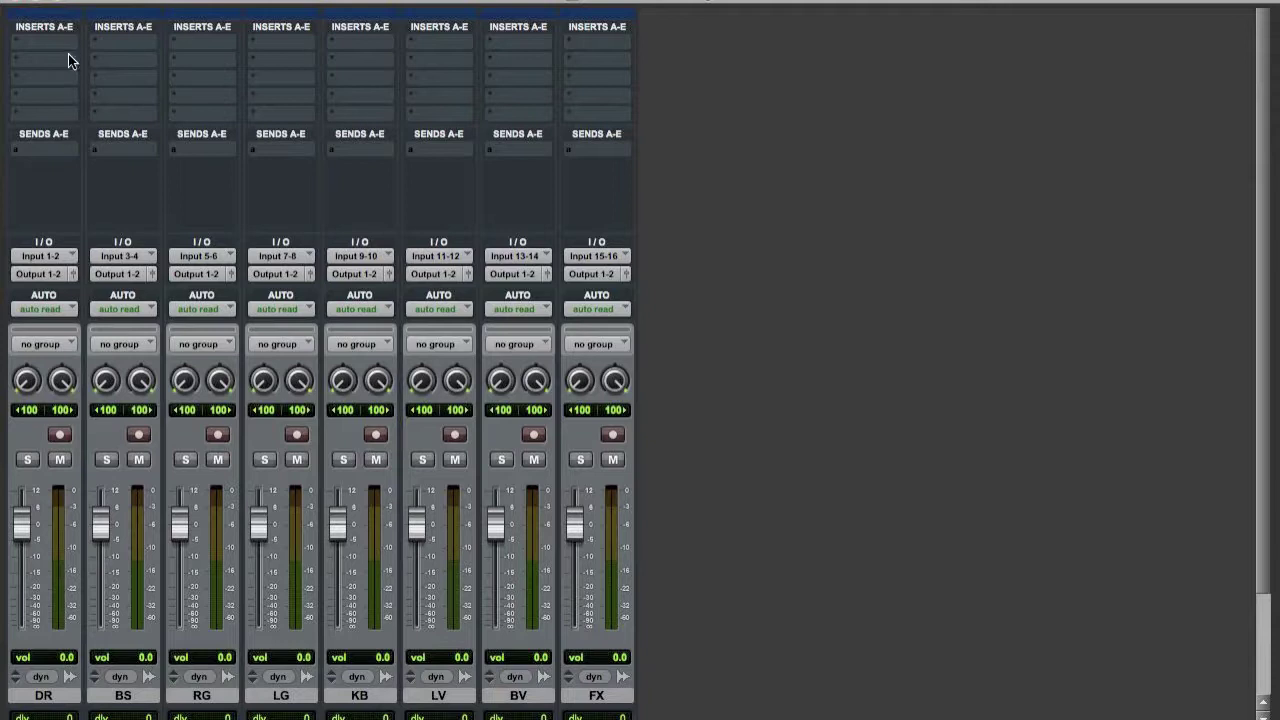
{"action": "left_click", "coordinate": [42, 716]}
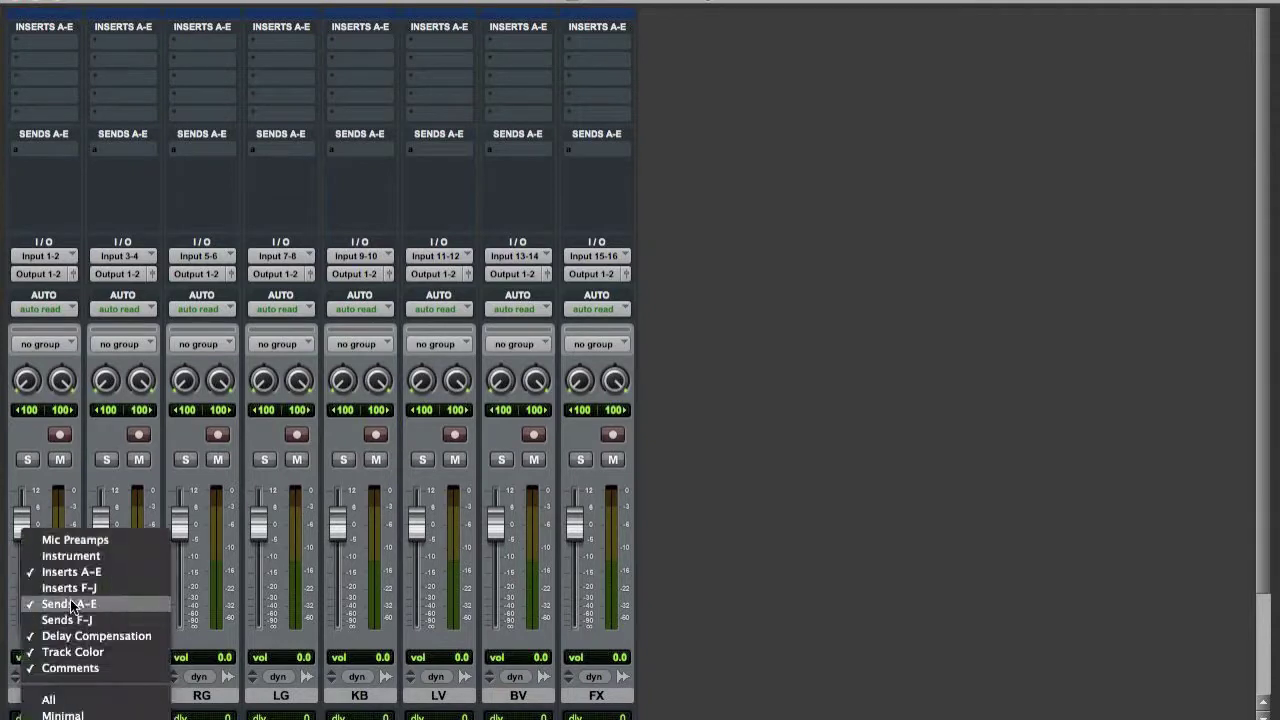
{"action": "left_click", "coordinate": [104, 580]}
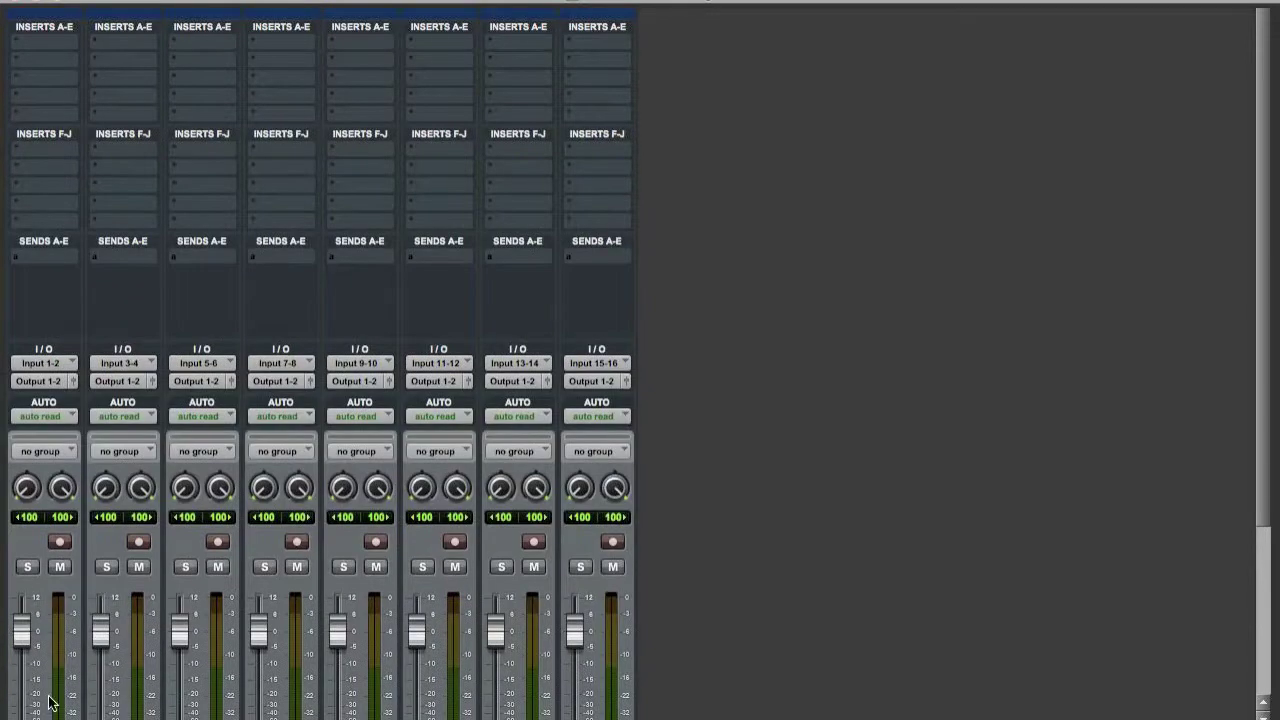
{"action": "left_click", "coordinate": [15, 256]}
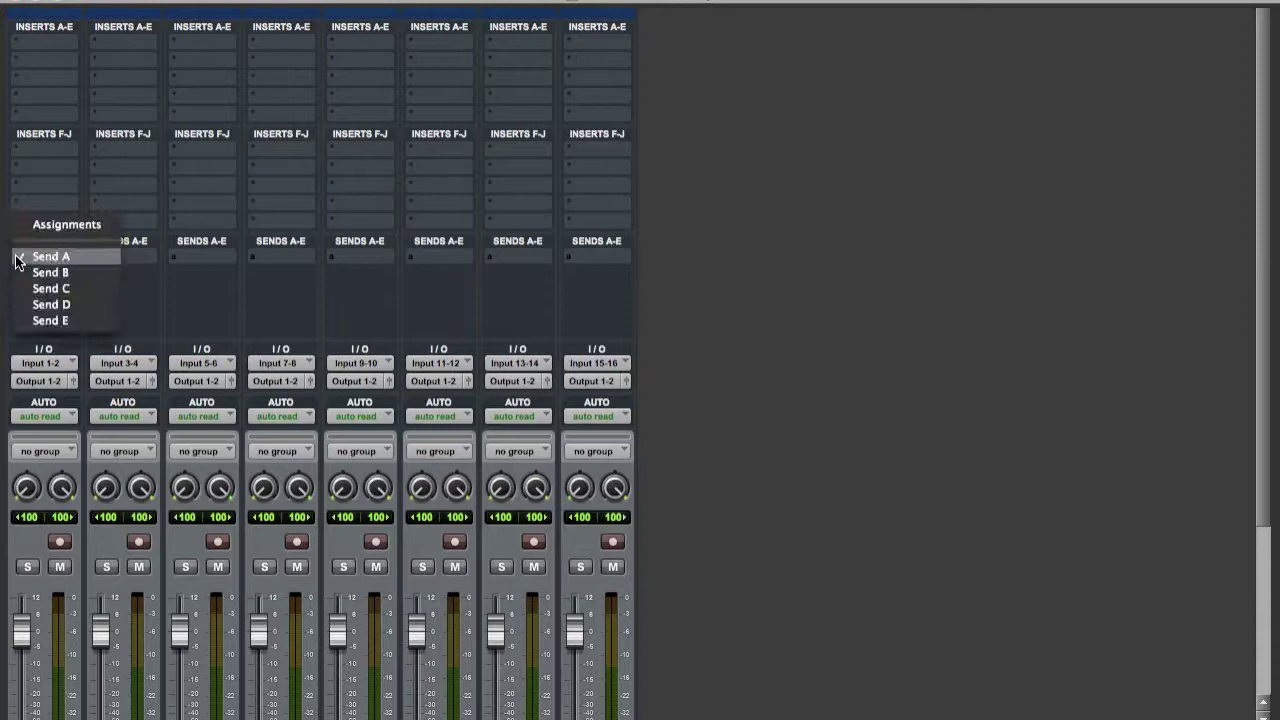
{"action": "left_click", "coordinate": [46, 226]}
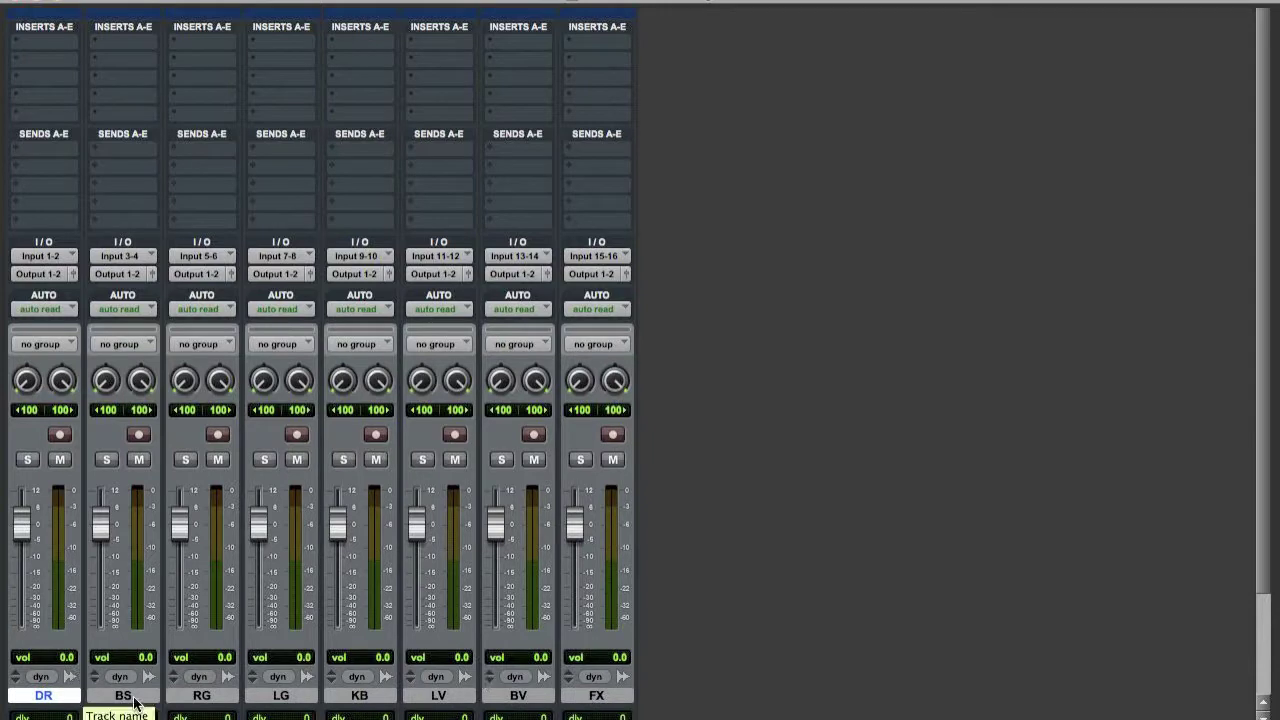
Select DR, BS, RG, KB, BV and FX, leaving LG and LV unselected.
{"action": "left_click", "coordinate": [133, 698]}
{"action": "left_click", "coordinate": [204, 698]}
{"action": "left_click", "coordinate": [268, 698]}
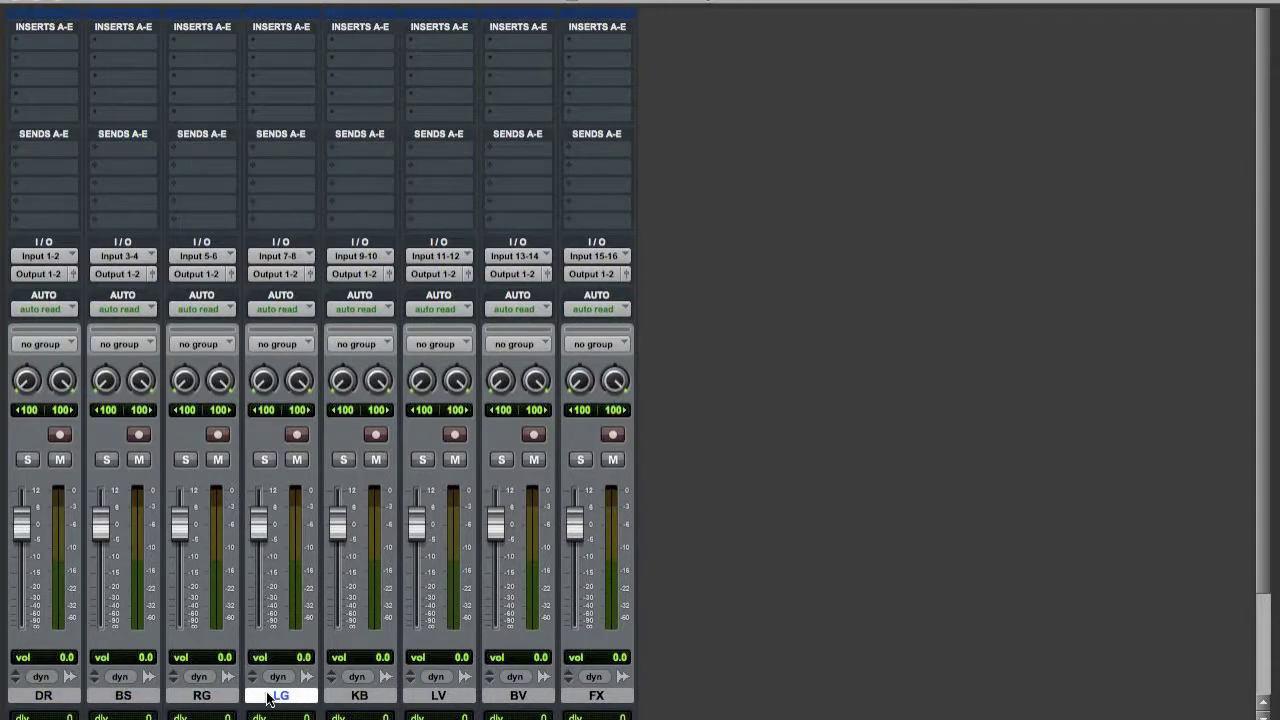
{"action": "left_click", "coordinate": [55, 697]}
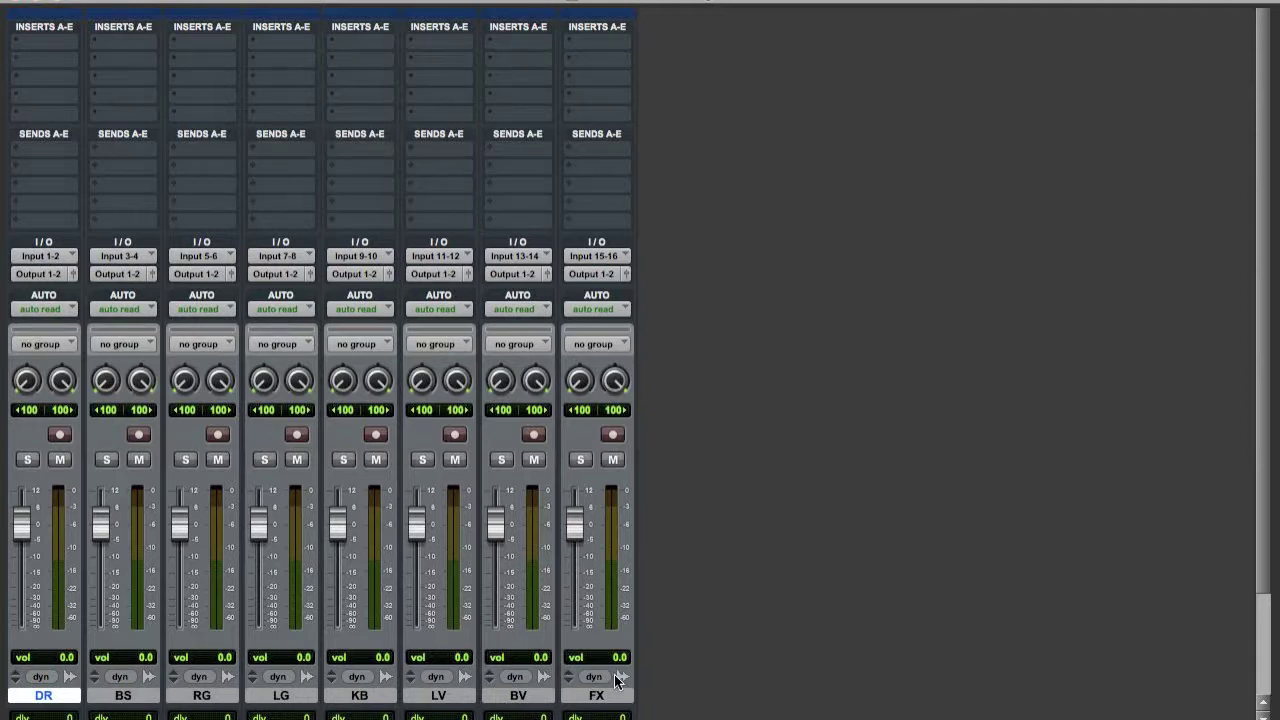
{"action": "left_click", "coordinate": [597, 697], "text": "shift"}
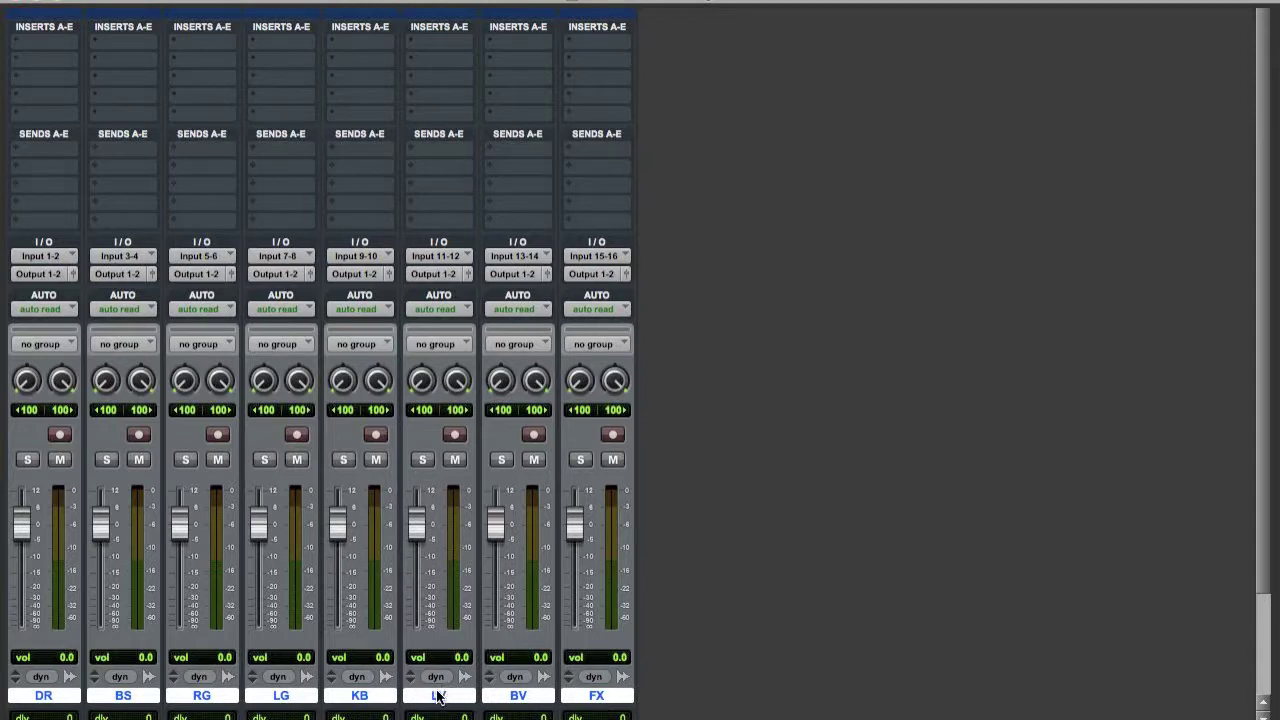
{"action": "left_click", "coordinate": [438, 695], "text": "super"}
{"action": "left_click", "coordinate": [297, 695], "text": "super"}
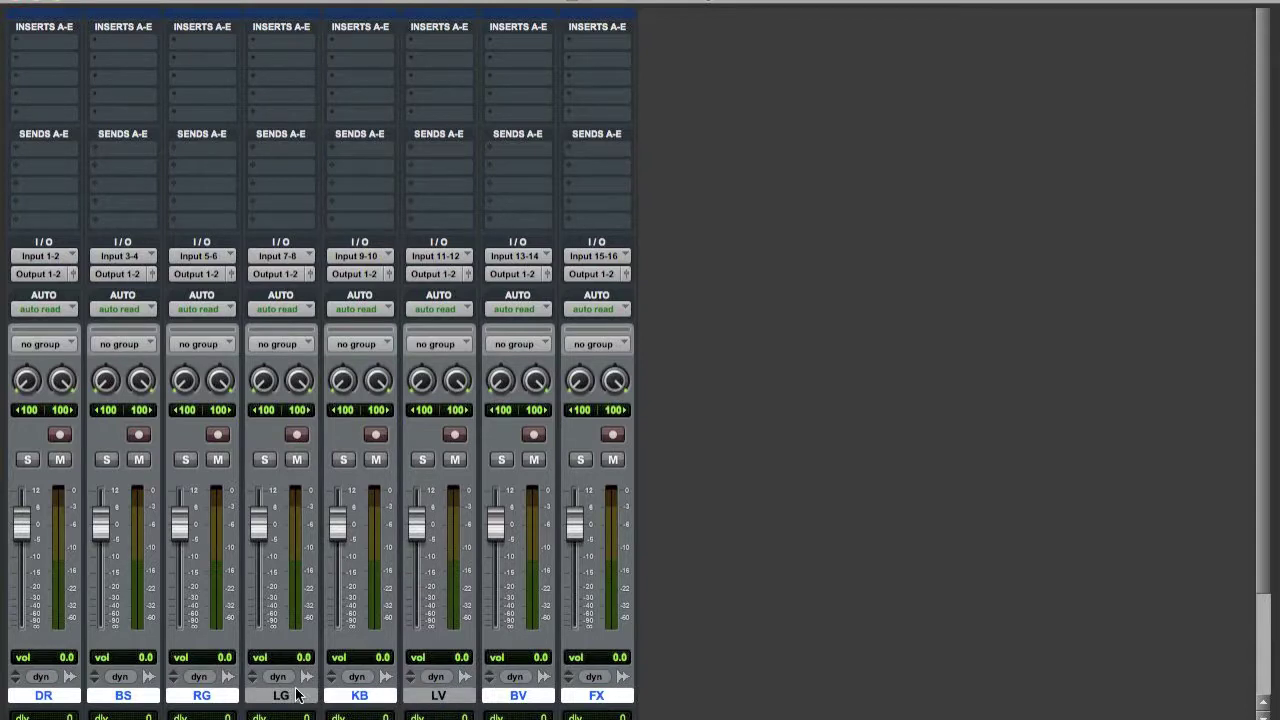
{"action": "scroll", "coordinate": [130, 665], "scroll_direction": "down", "scroll_amount": 2}
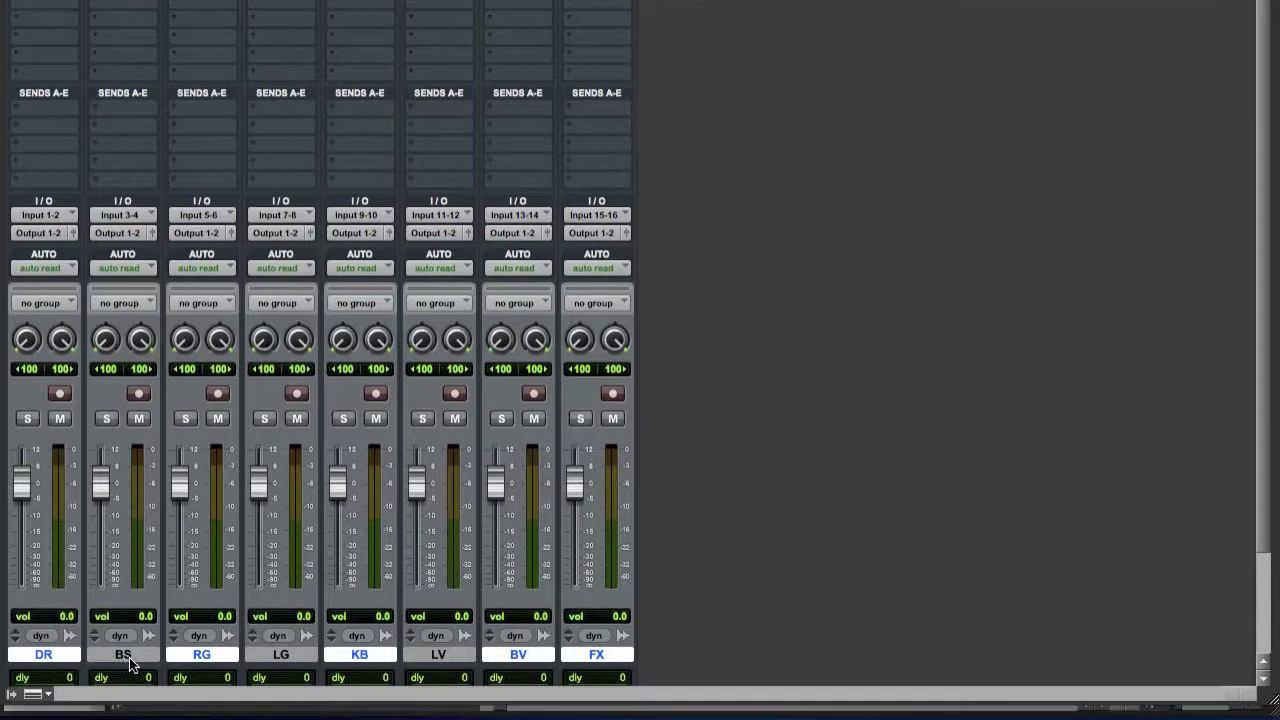
{"action": "left_click", "coordinate": [10, 697]}
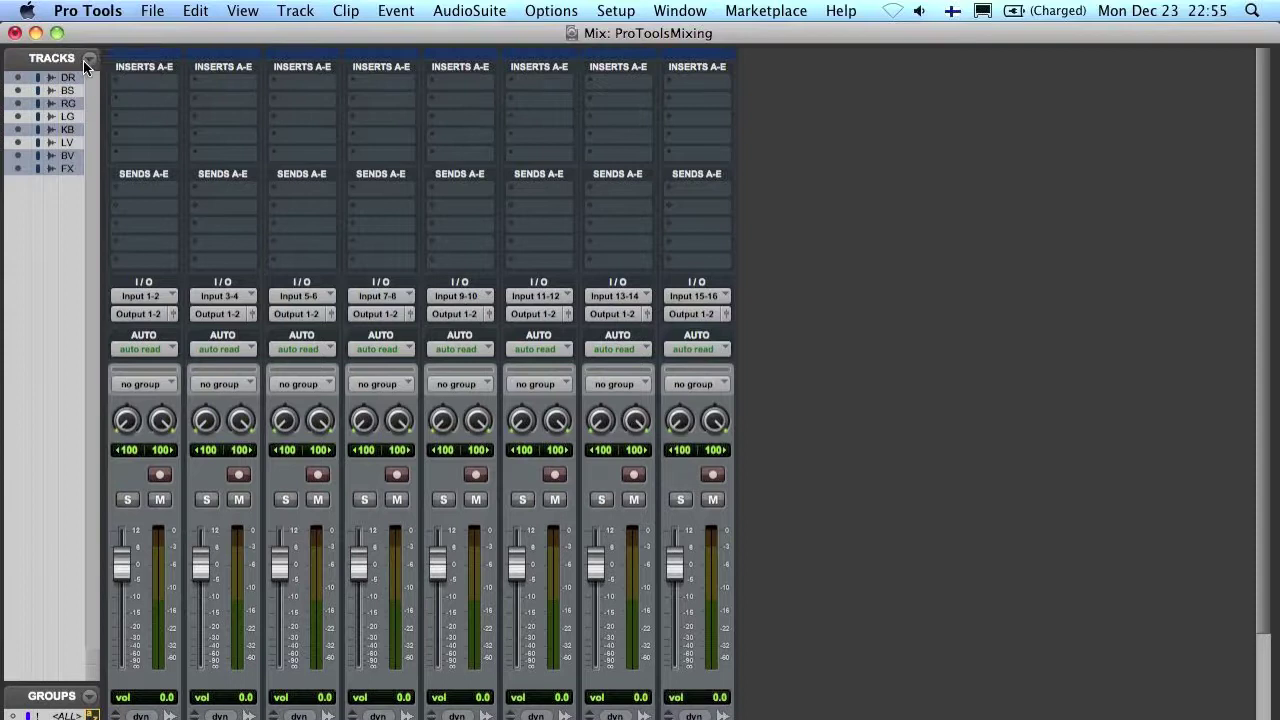
{"action": "left_click", "coordinate": [88, 58]}
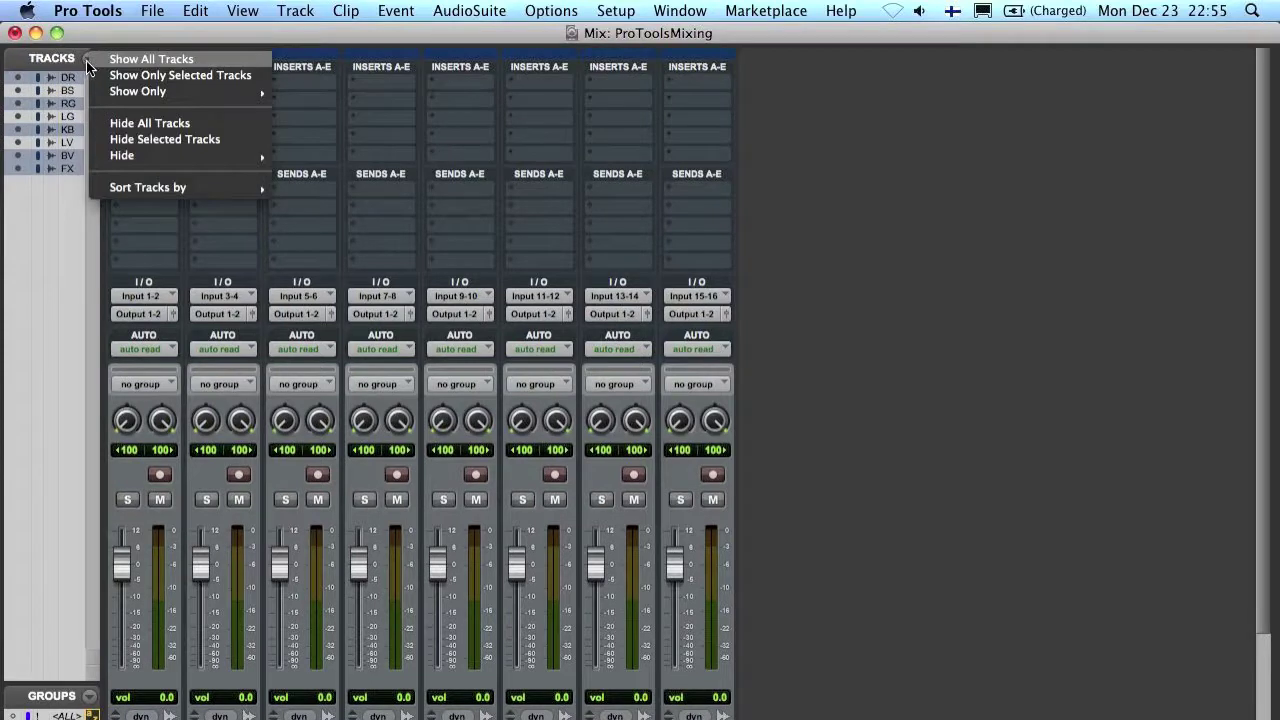
{"action": "left_click", "coordinate": [170, 120]}
{"action": "left_click", "coordinate": [17, 90]}
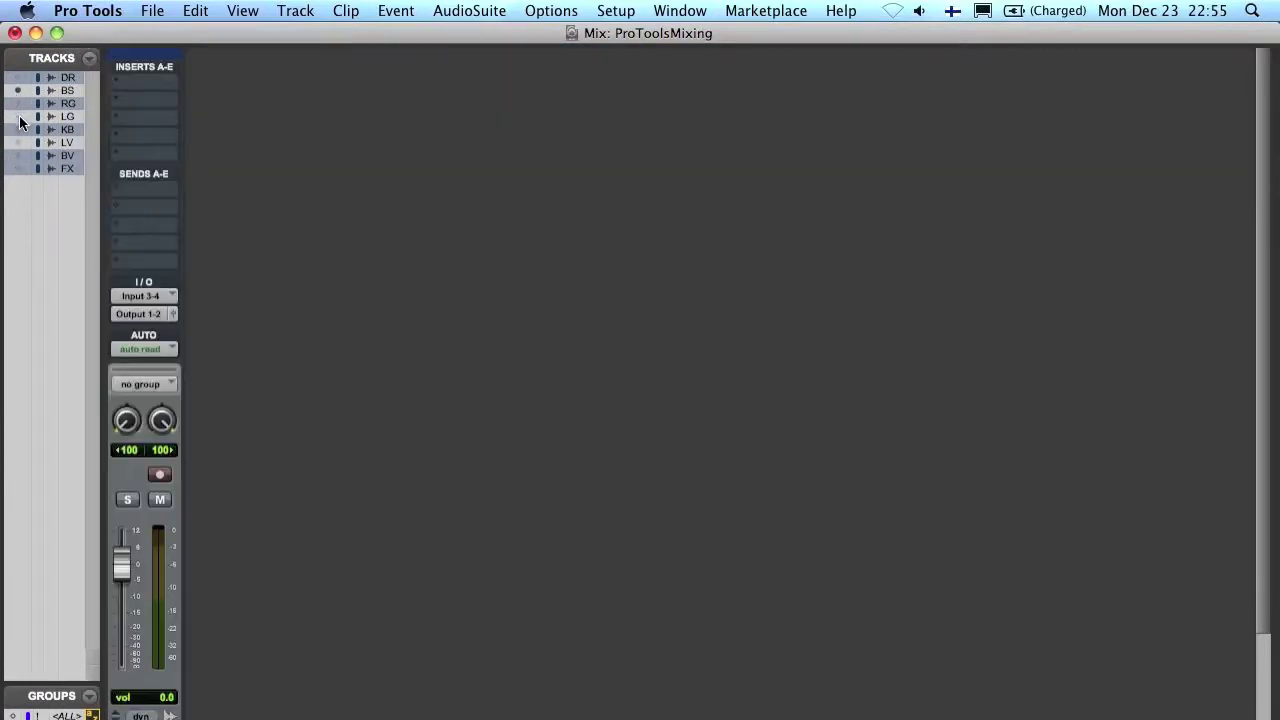
{"action": "left_click", "coordinate": [17, 116]}
{"action": "left_click", "coordinate": [17, 130]}
{"action": "left_click", "coordinate": [17, 168]}
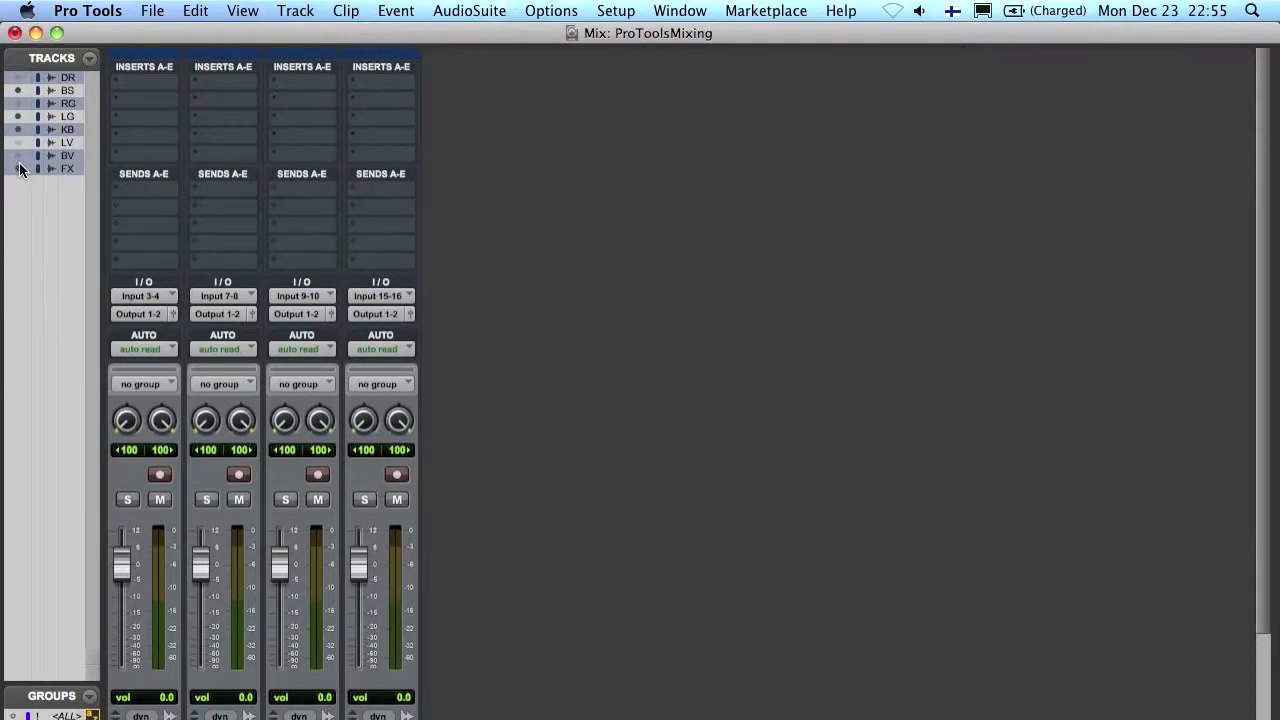
{"action": "left_click", "coordinate": [89, 60]}
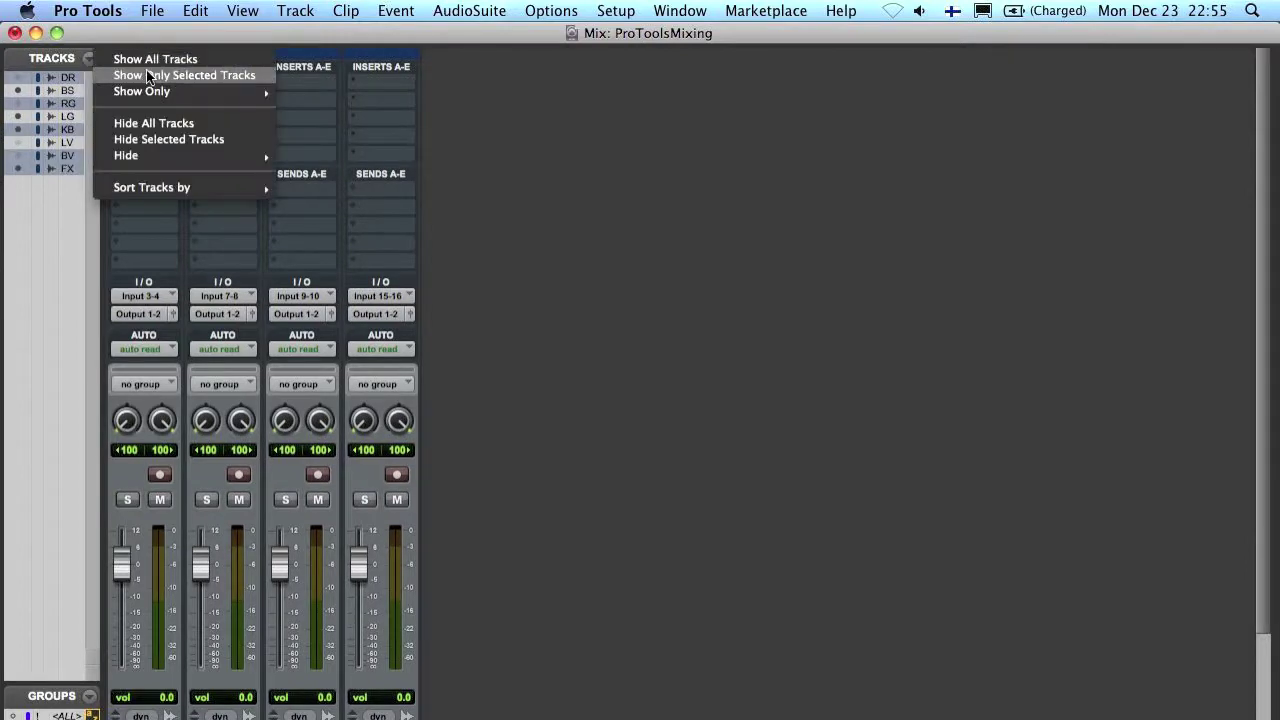
{"action": "left_click", "coordinate": [213, 57]}
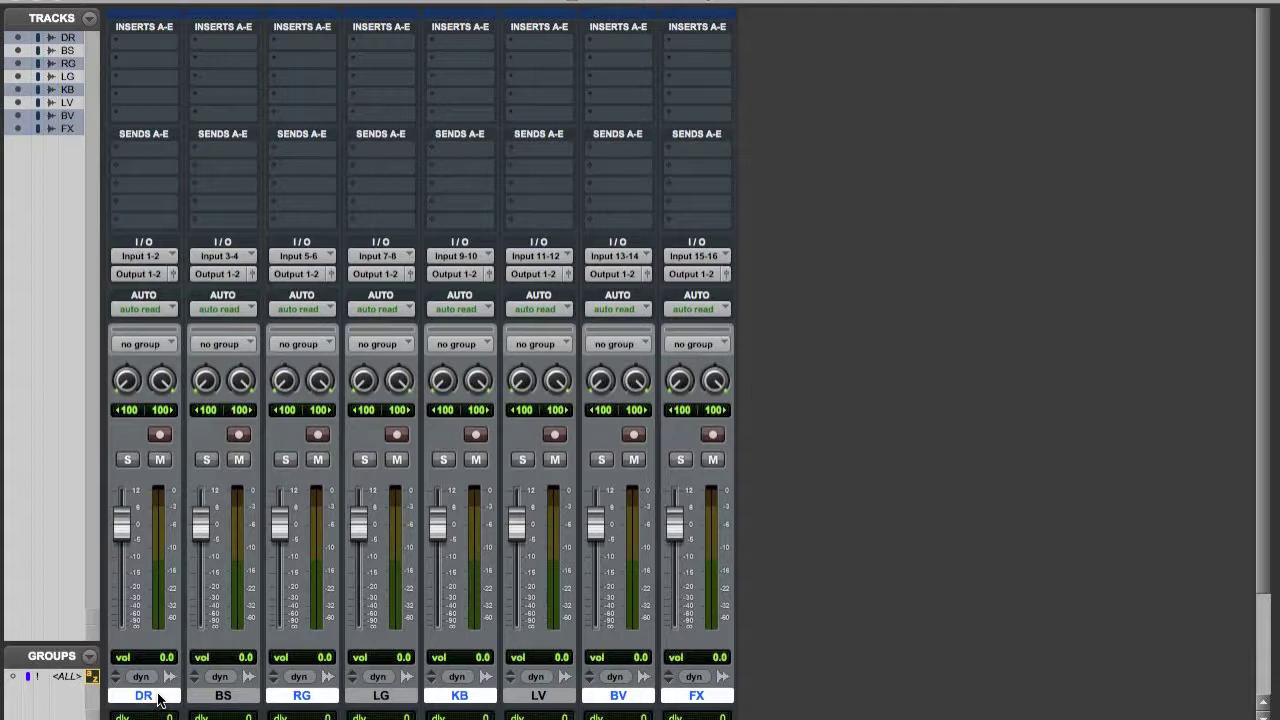
Select only the DR and BS tracks.
{"action": "double_click", "coordinate": [158, 697]}
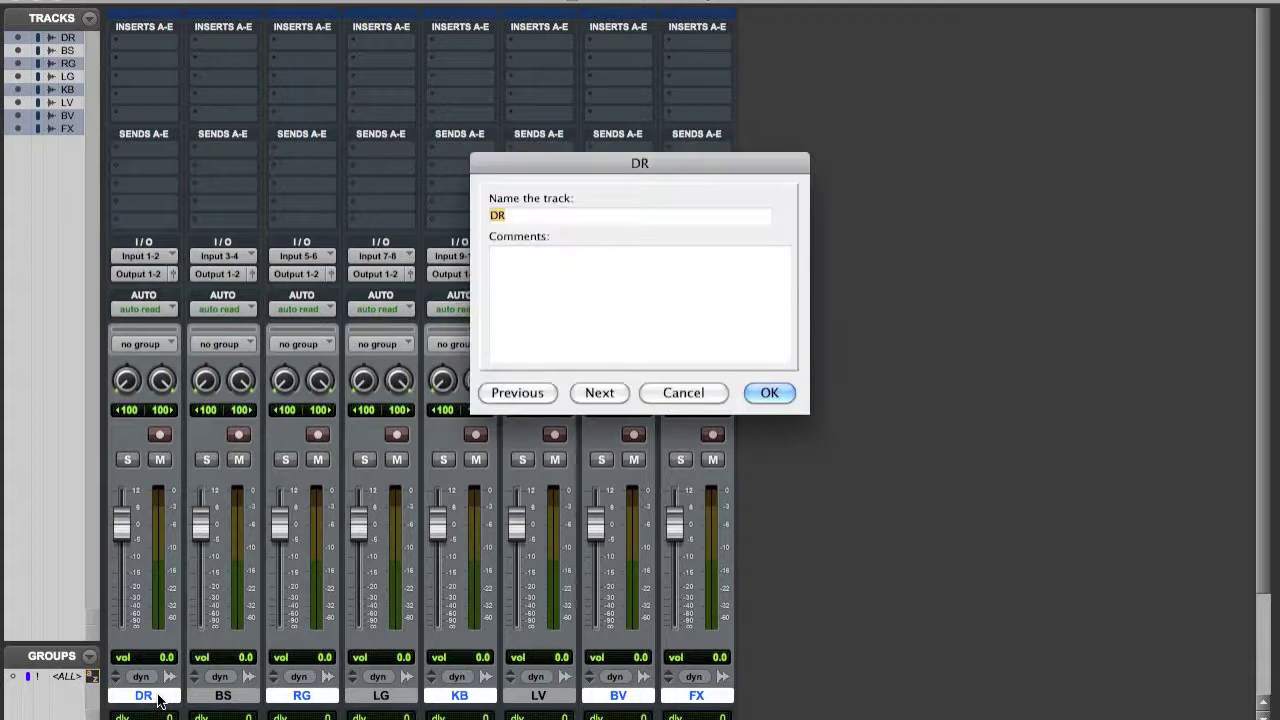
{"action": "left_click", "coordinate": [660, 393]}
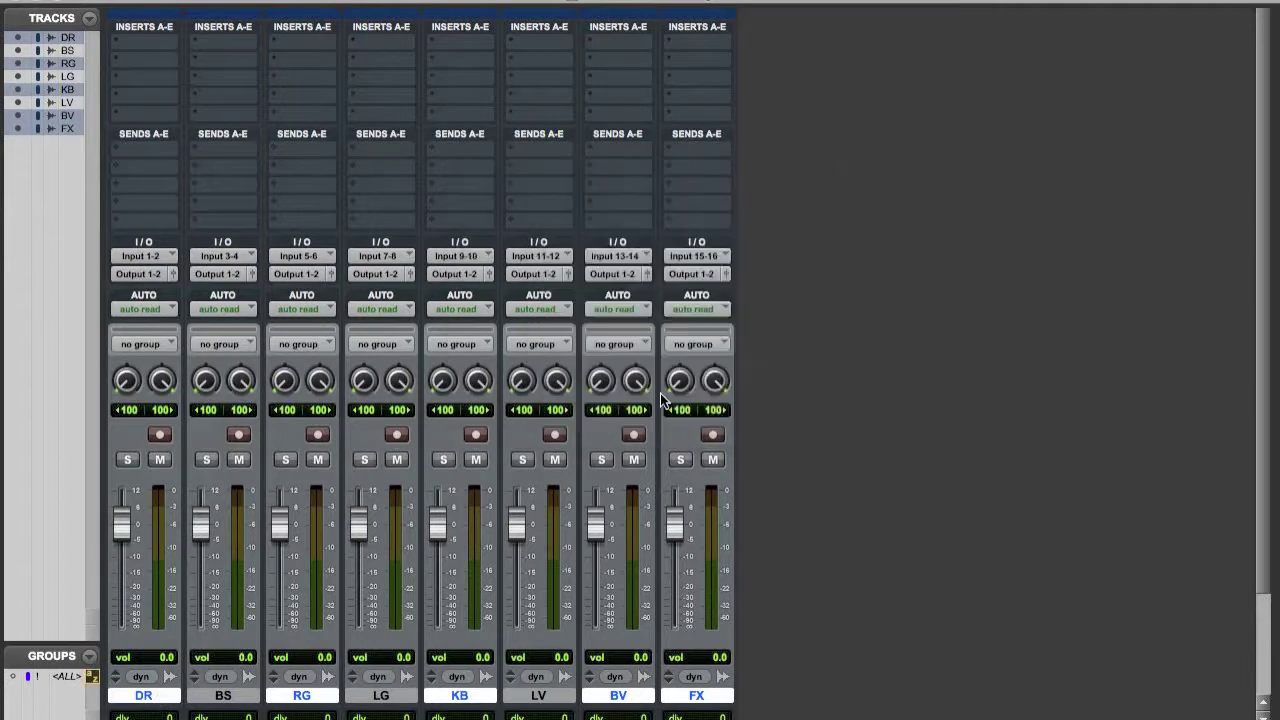
{"action": "left_click", "coordinate": [153, 697], "text": "alt"}
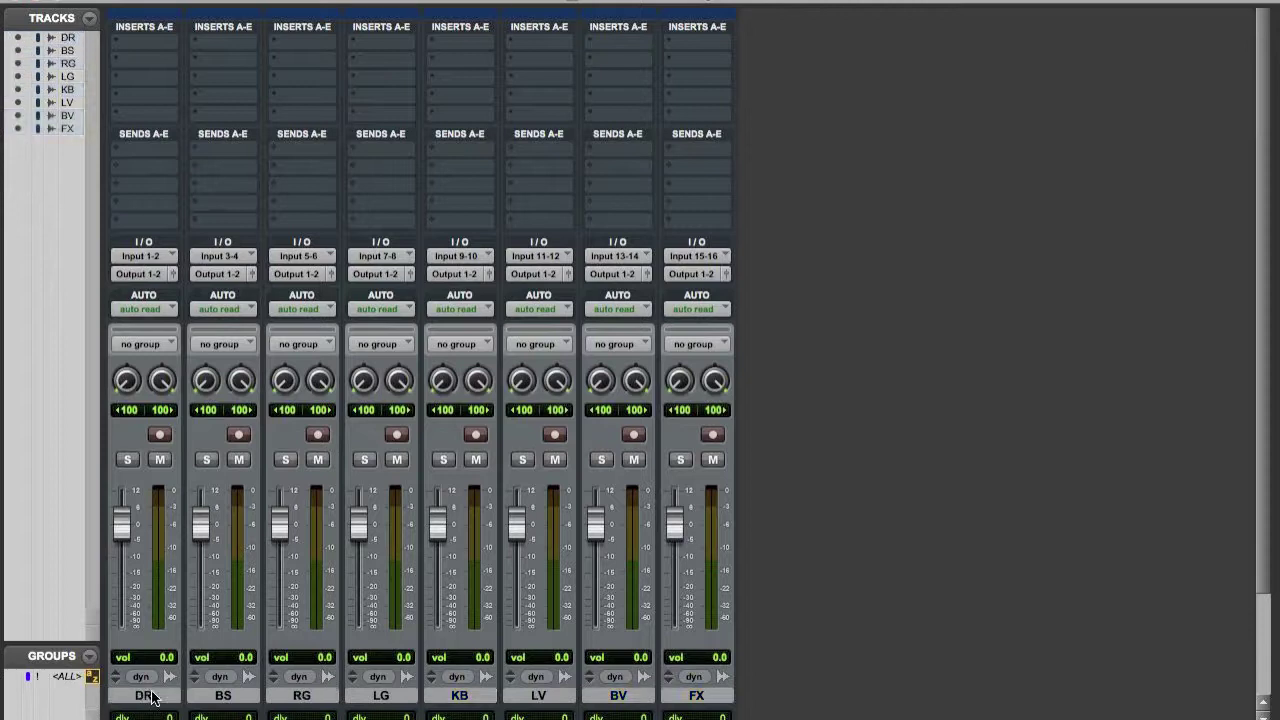
{"action": "left_click", "coordinate": [152, 697]}
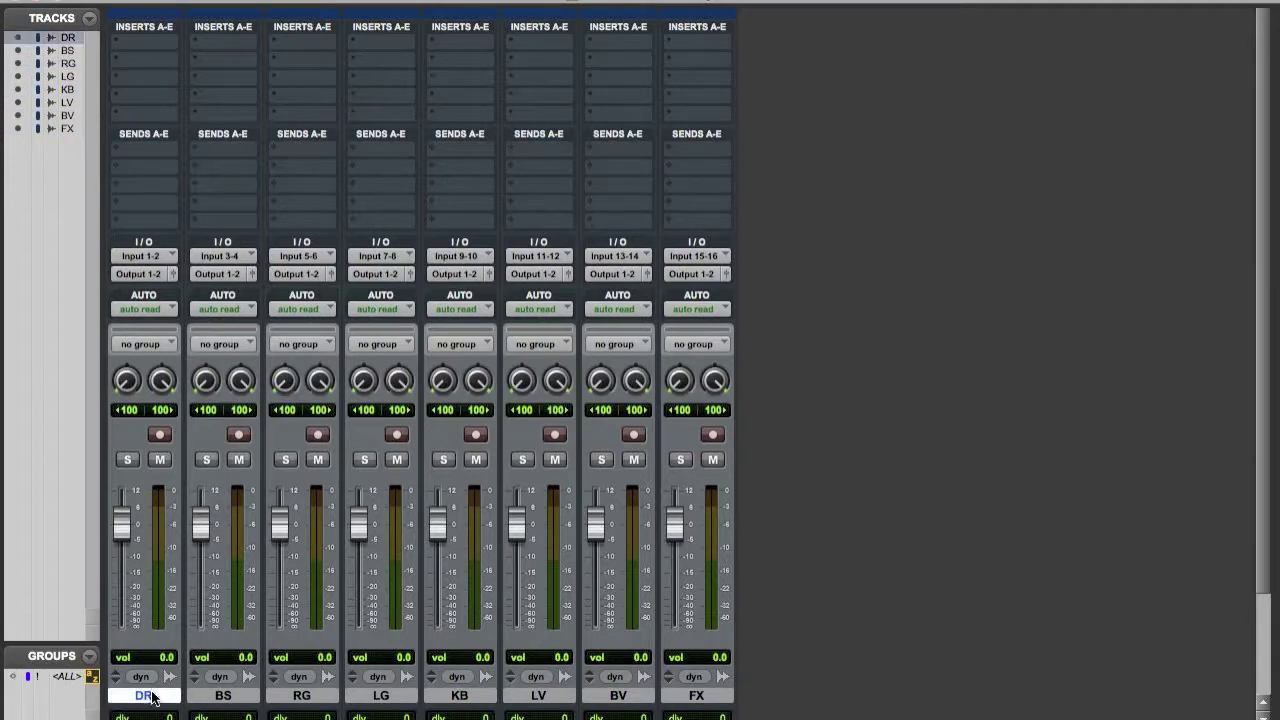
{"action": "left_click", "coordinate": [224, 697], "text": "shift"}
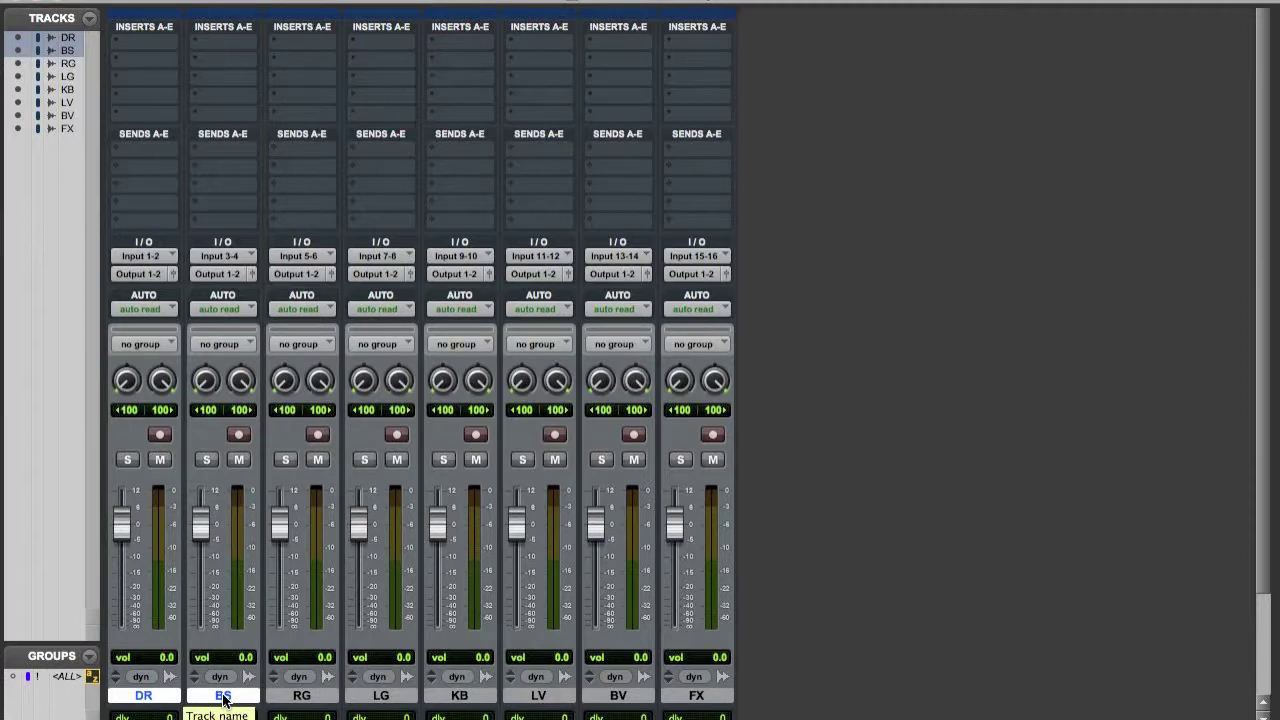
{"action": "left_click", "coordinate": [89, 657]}
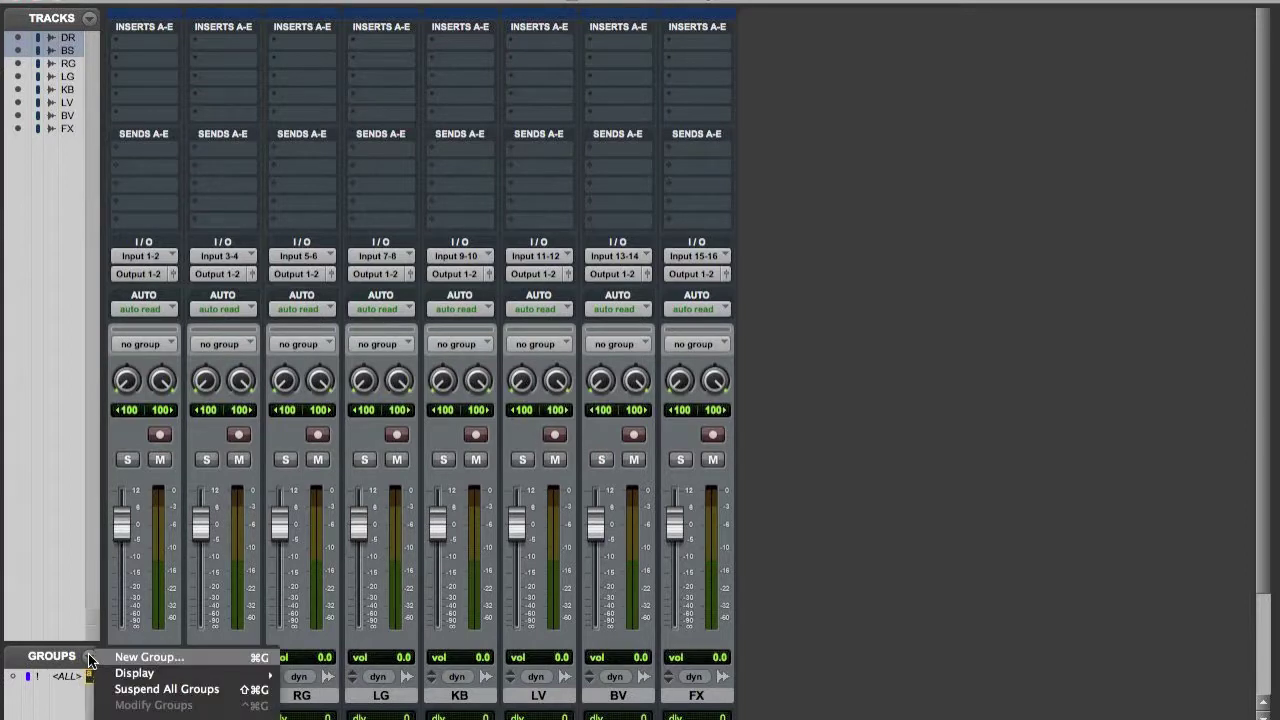
{"action": "left_click", "coordinate": [72, 585]}
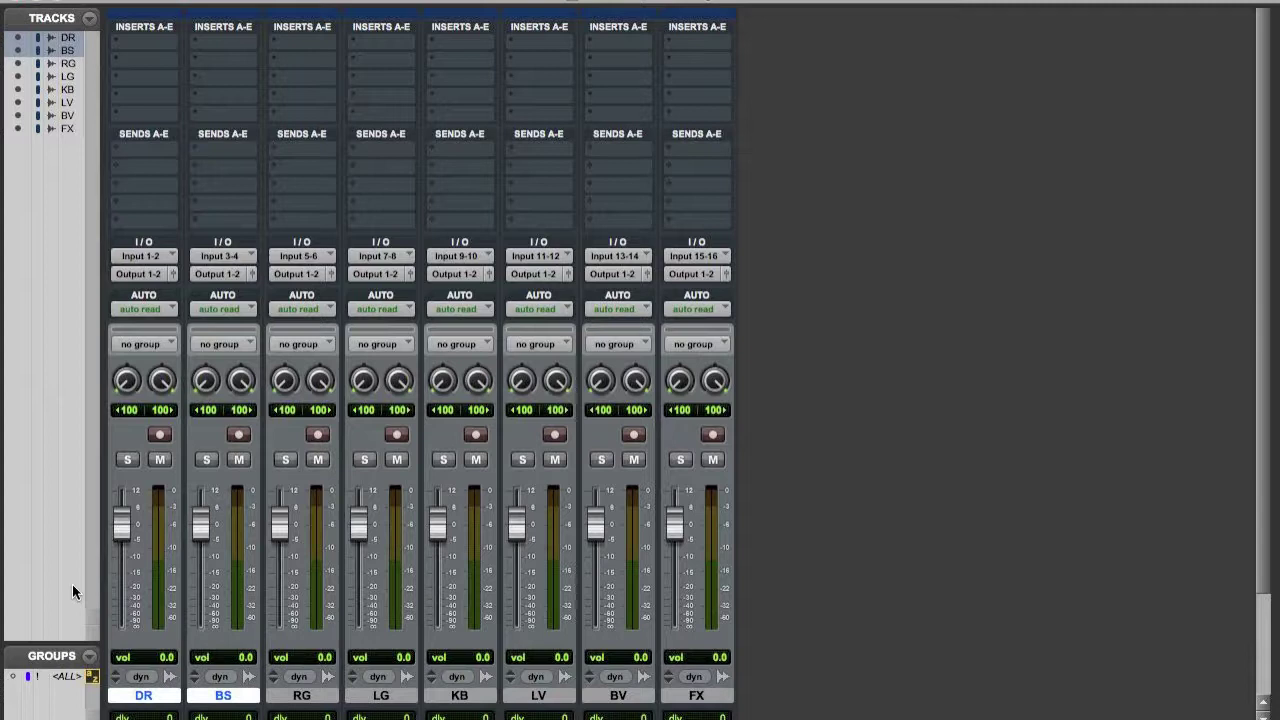
Group DR and BS in a new mix group named RTH.
{"action": "key", "text": "ctrl+g"}
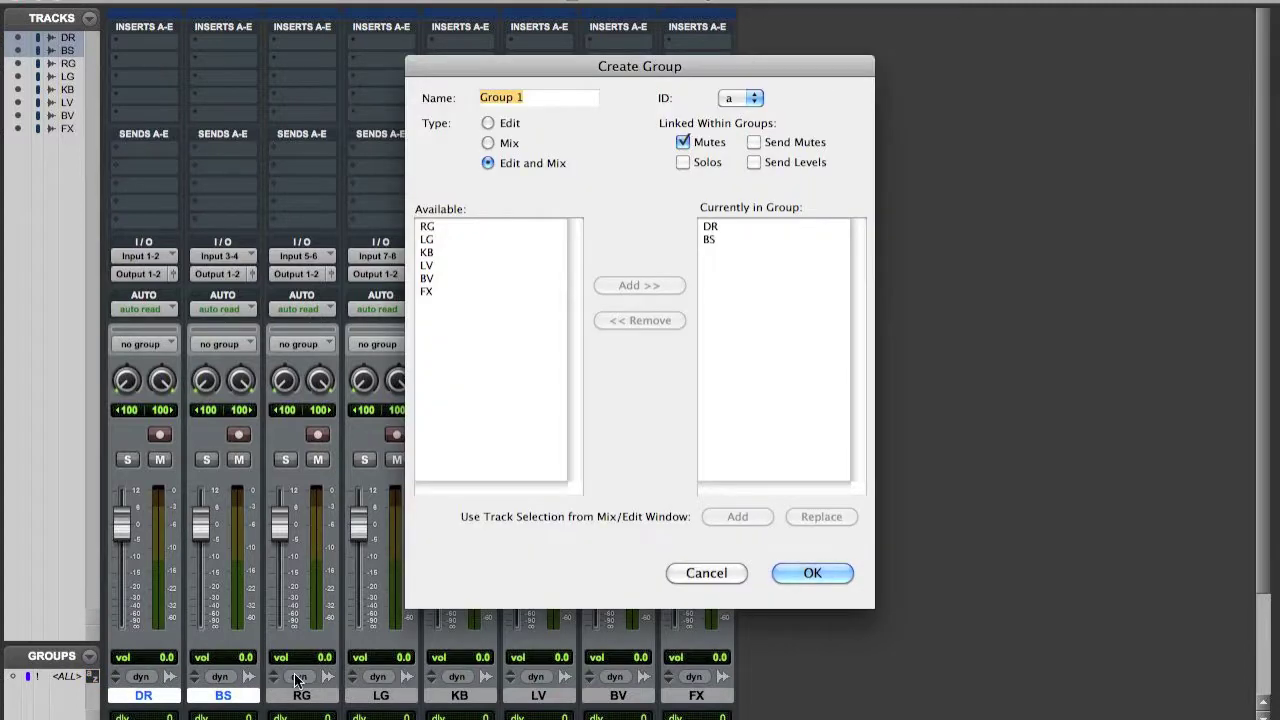
{"action": "type", "text": "RH"}
{"action": "type", "text": "H"}
{"action": "key", "text": "Return"}
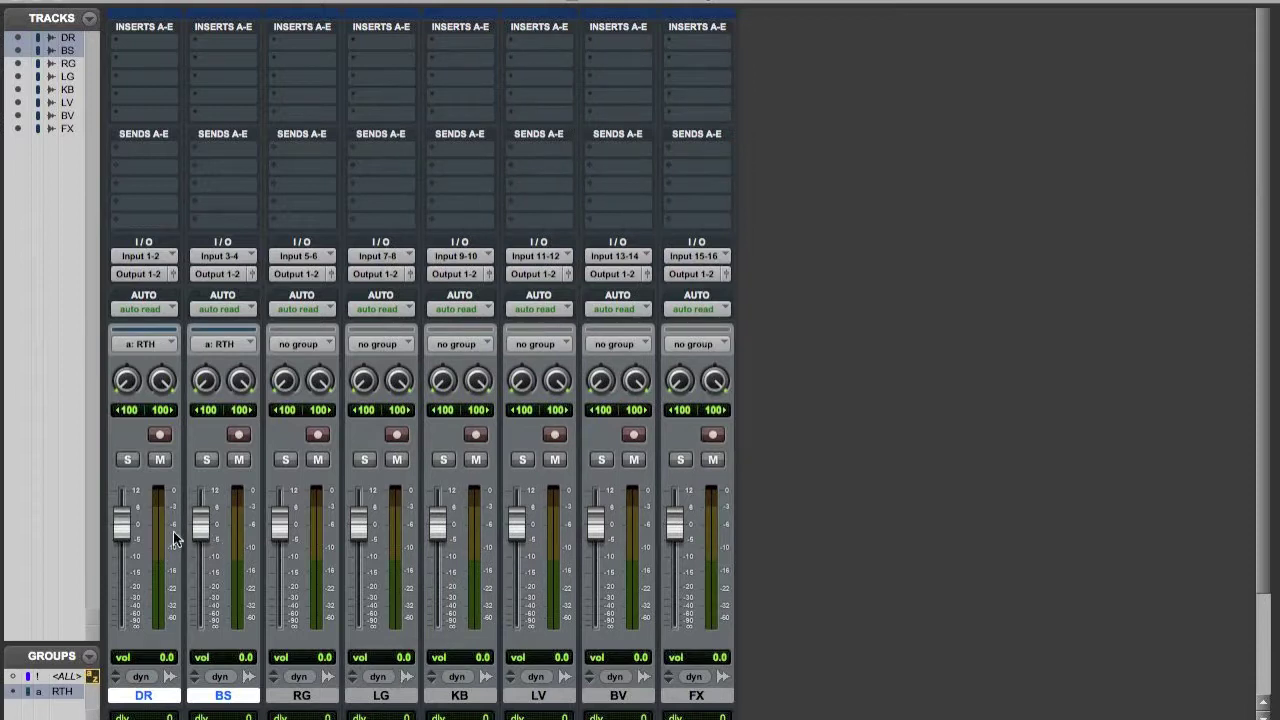
Pull the grouped DR and BS faders down together, then reset them to 0 dB.
{"action": "left_click_drag", "start_coordinate": [193, 528], "coordinate": [210, 580]}
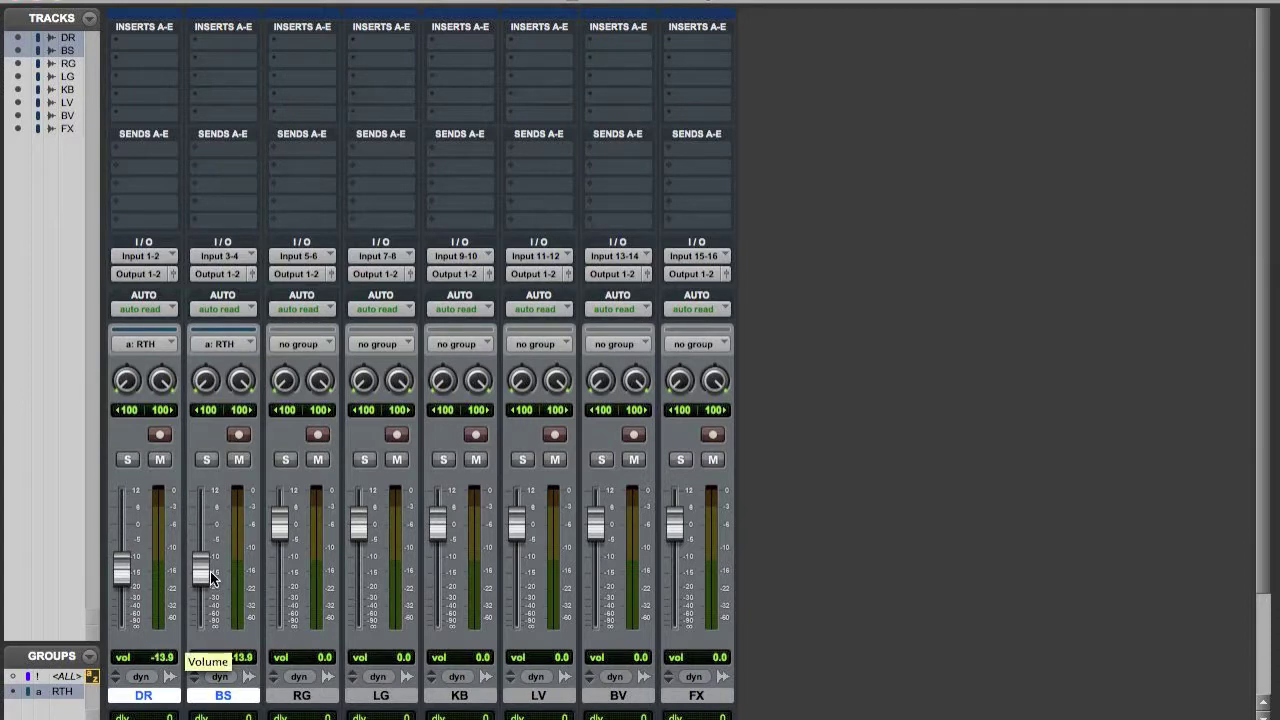
{"action": "left_click", "coordinate": [203, 573], "text": "alt"}
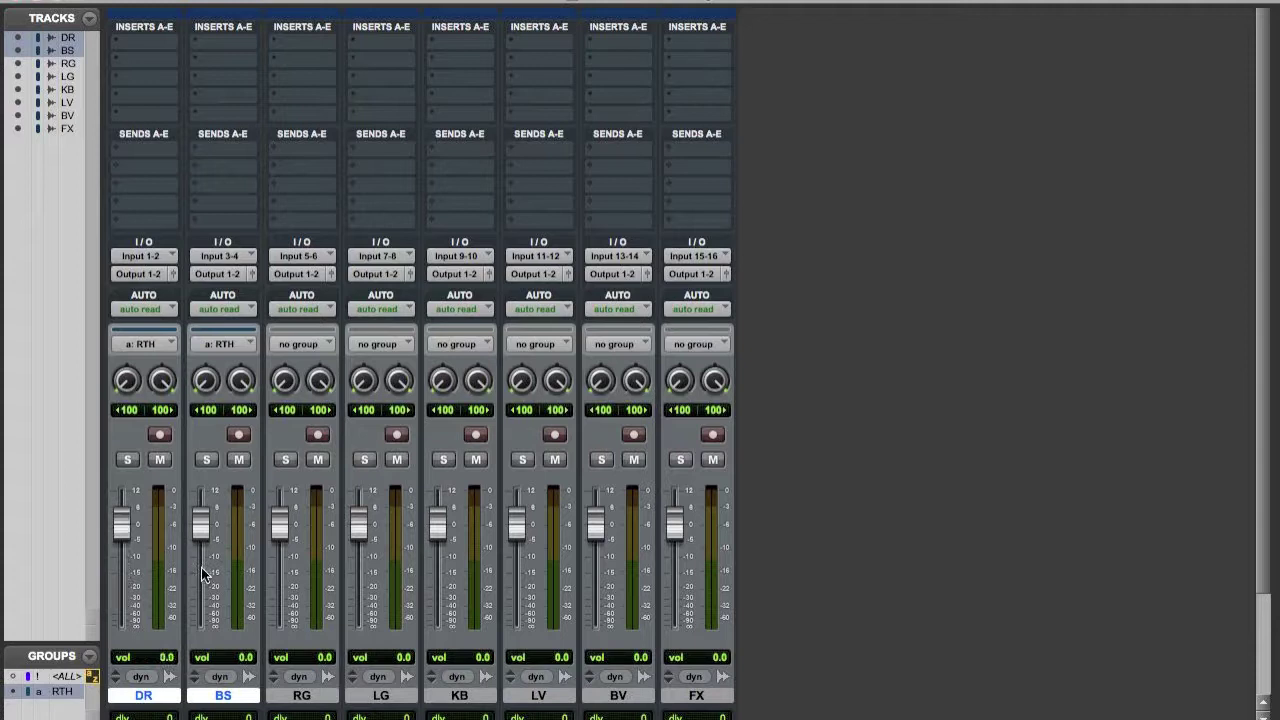
{"action": "left_click_drag", "start_coordinate": [201, 523], "coordinate": [196, 556]}
{"action": "left_click_drag", "start_coordinate": [199, 528], "coordinate": [198, 592]}
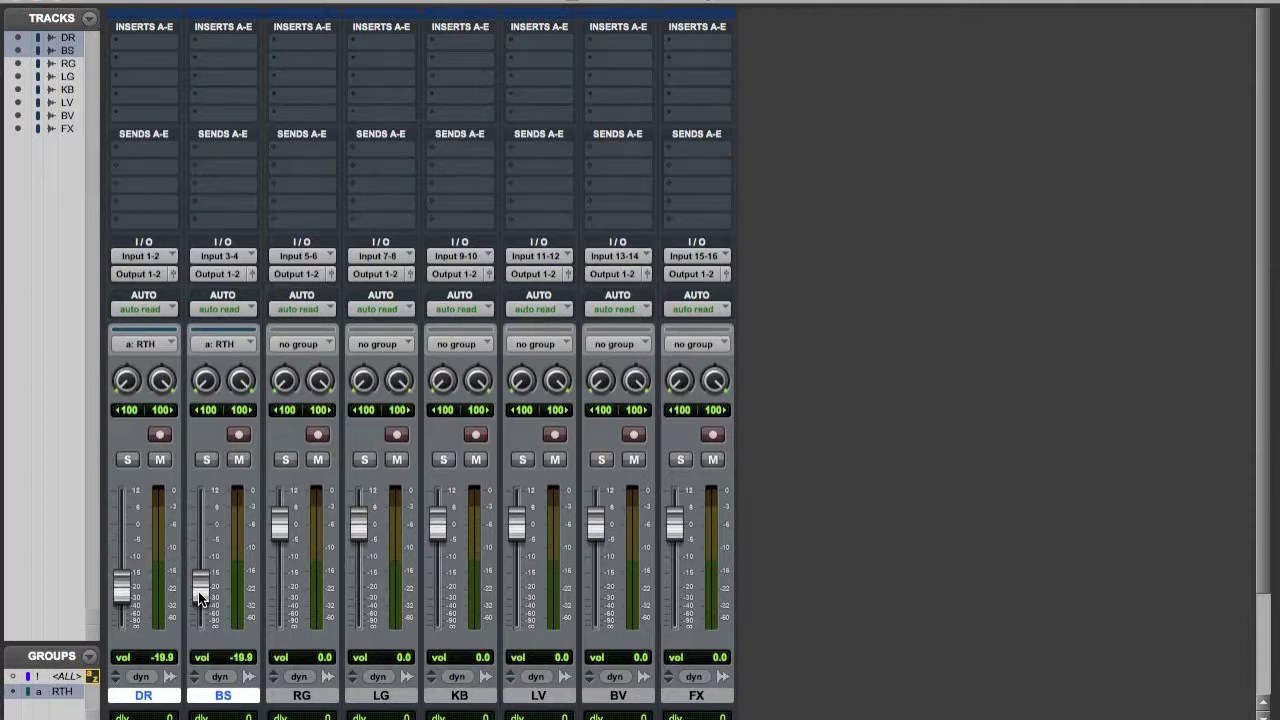
{"action": "left_click_drag", "start_coordinate": [198, 588], "coordinate": [188, 555]}
{"action": "left_click", "coordinate": [197, 553], "text": "alt"}
Suspend groups to move BS alone, re-enable them, lower DR to -2.5 dB, and delete RTH.
{"action": "left_click", "coordinate": [89, 656]}
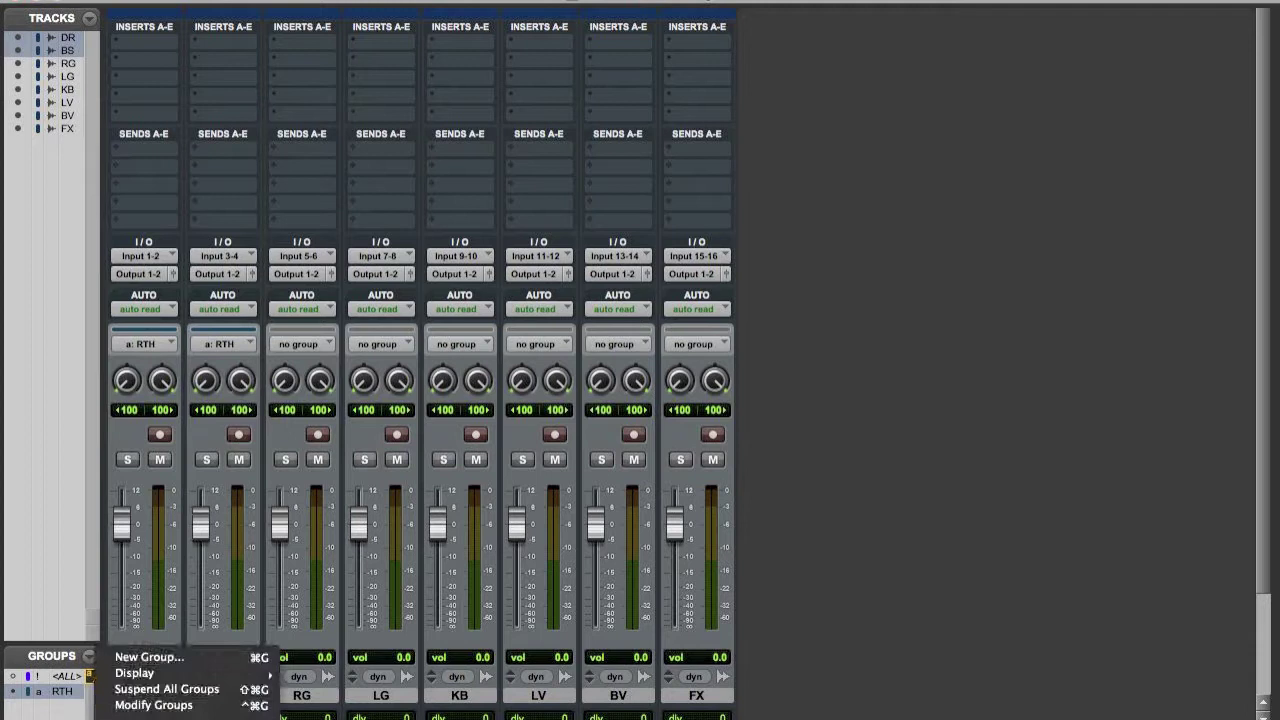
{"action": "left_click", "coordinate": [168, 690]}
{"action": "left_click_drag", "start_coordinate": [201, 522], "coordinate": [192, 572]}
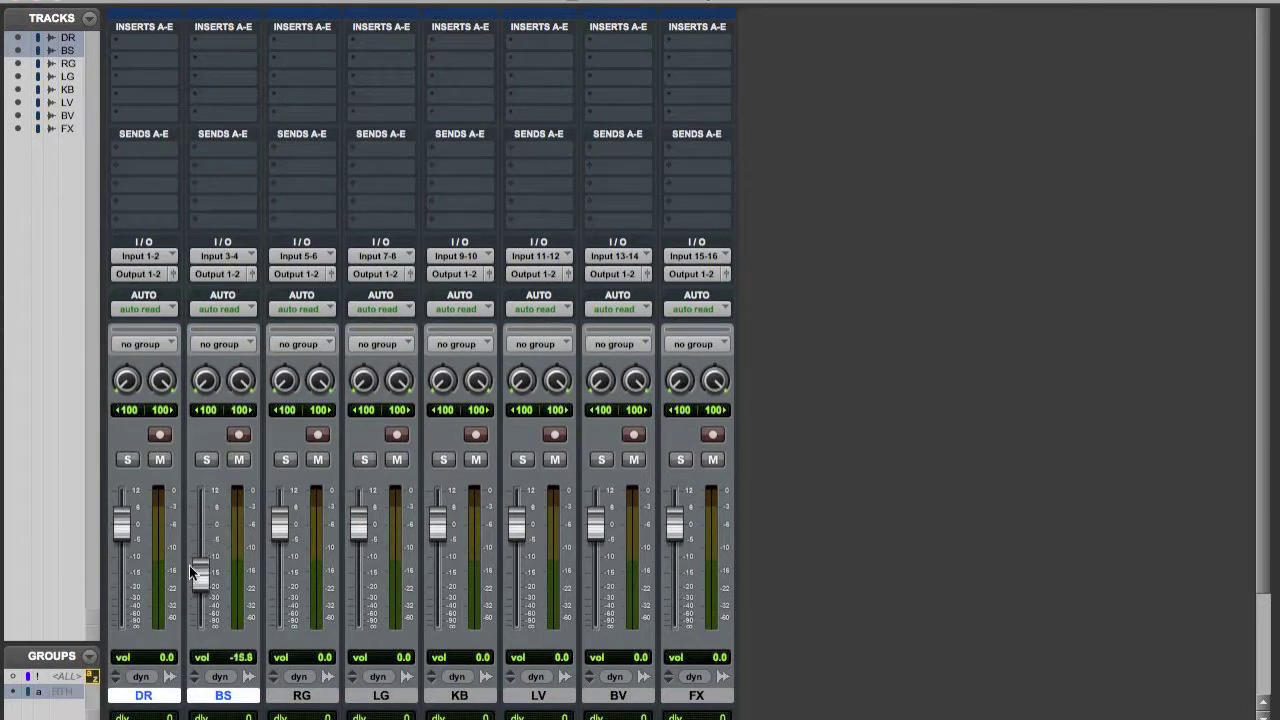
{"action": "left_click", "coordinate": [89, 656]}
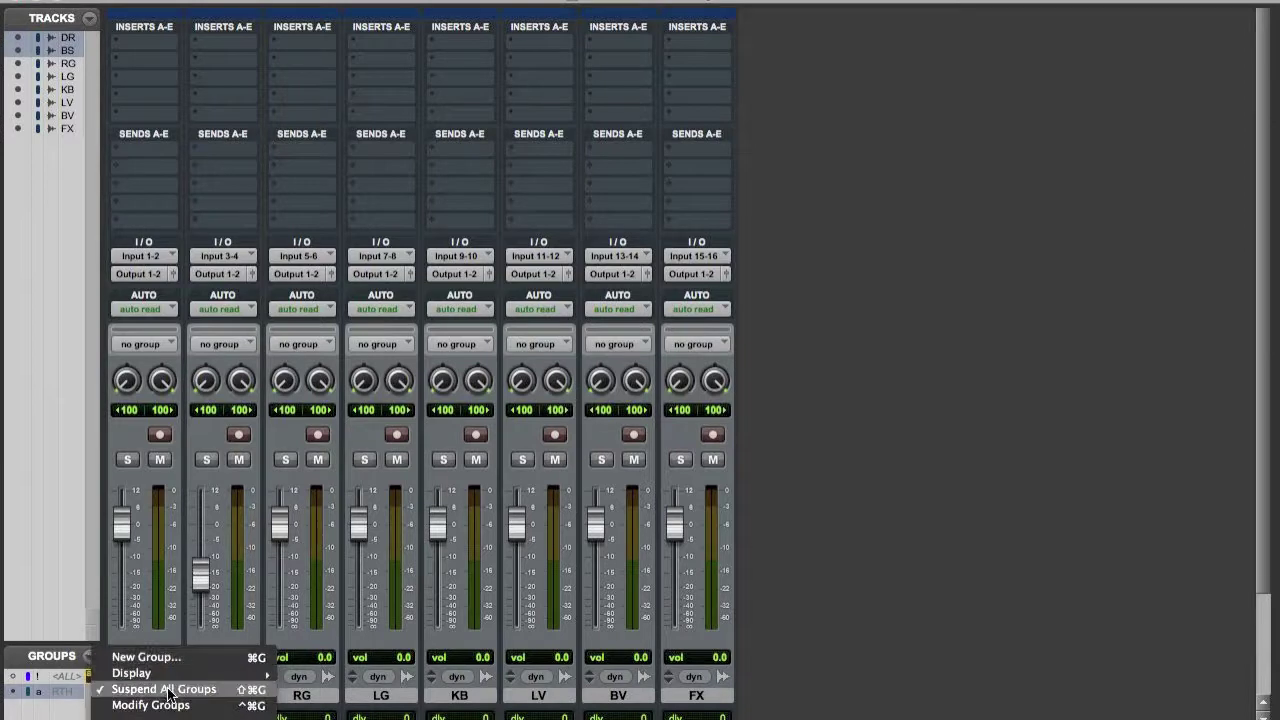
{"action": "left_click", "coordinate": [168, 690]}
{"action": "left_click_drag", "start_coordinate": [117, 528], "coordinate": [118, 539]}
{"action": "right_click", "coordinate": [68, 692]}
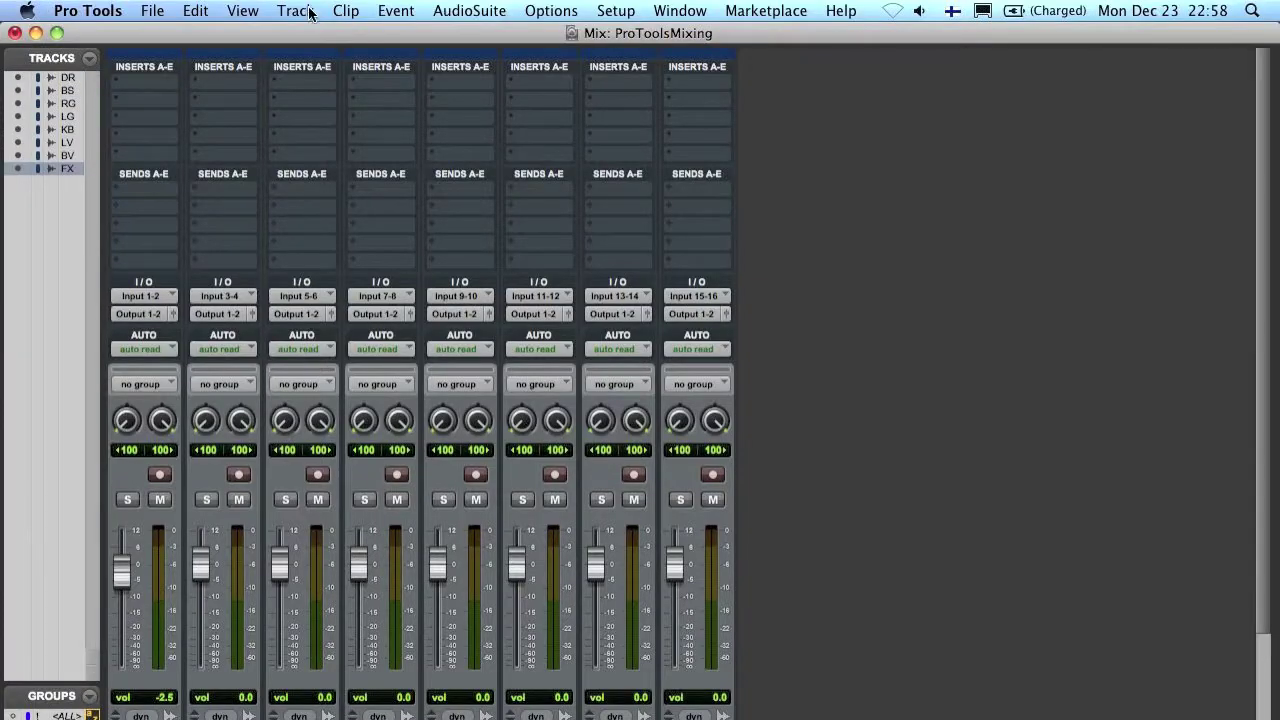
Set the first New Tracks row to stereo Aux Input.
{"action": "left_click", "coordinate": [309, 13]}
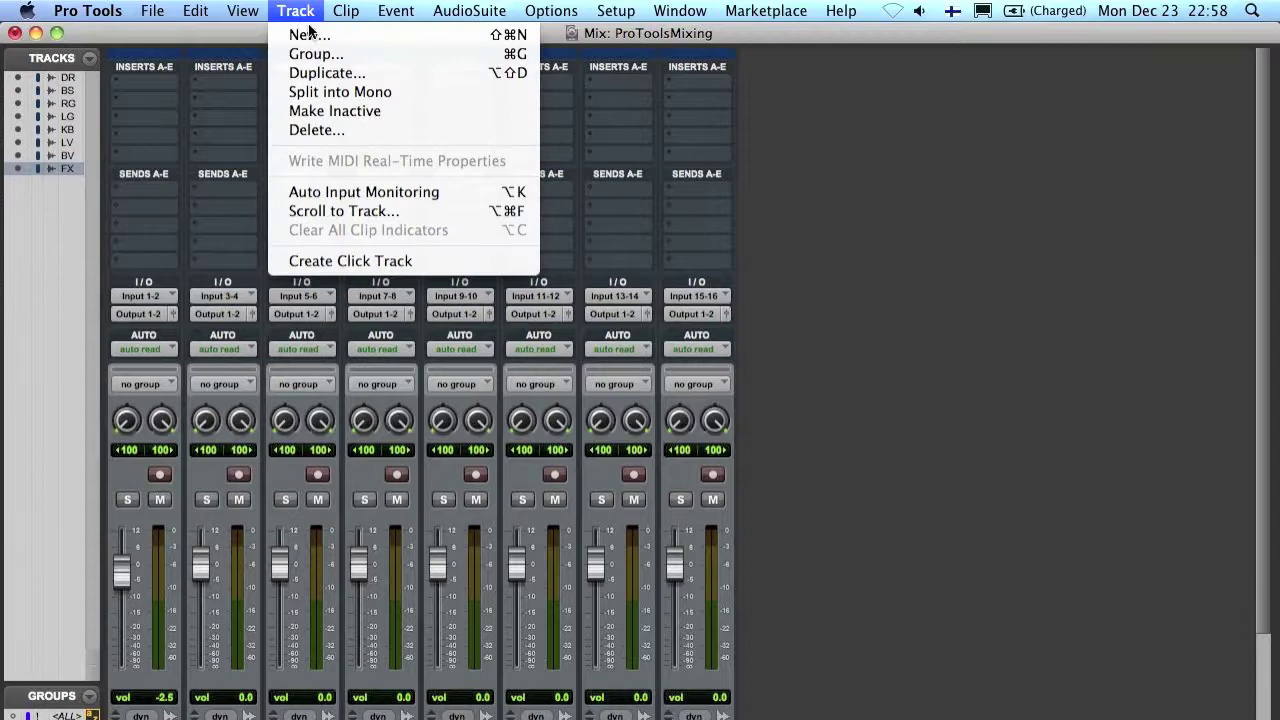
{"action": "left_click", "coordinate": [311, 36]}
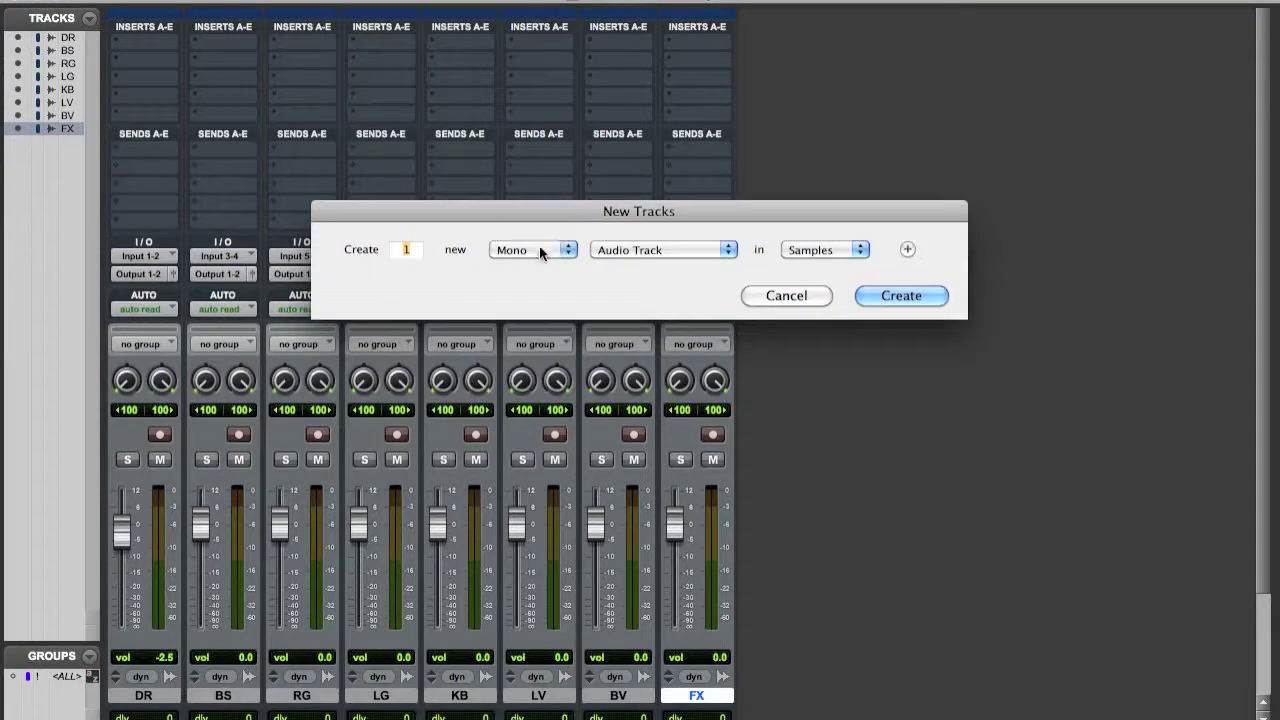
{"action": "left_click", "coordinate": [539, 249]}
{"action": "left_click", "coordinate": [539, 265]}
{"action": "left_click", "coordinate": [617, 250]}
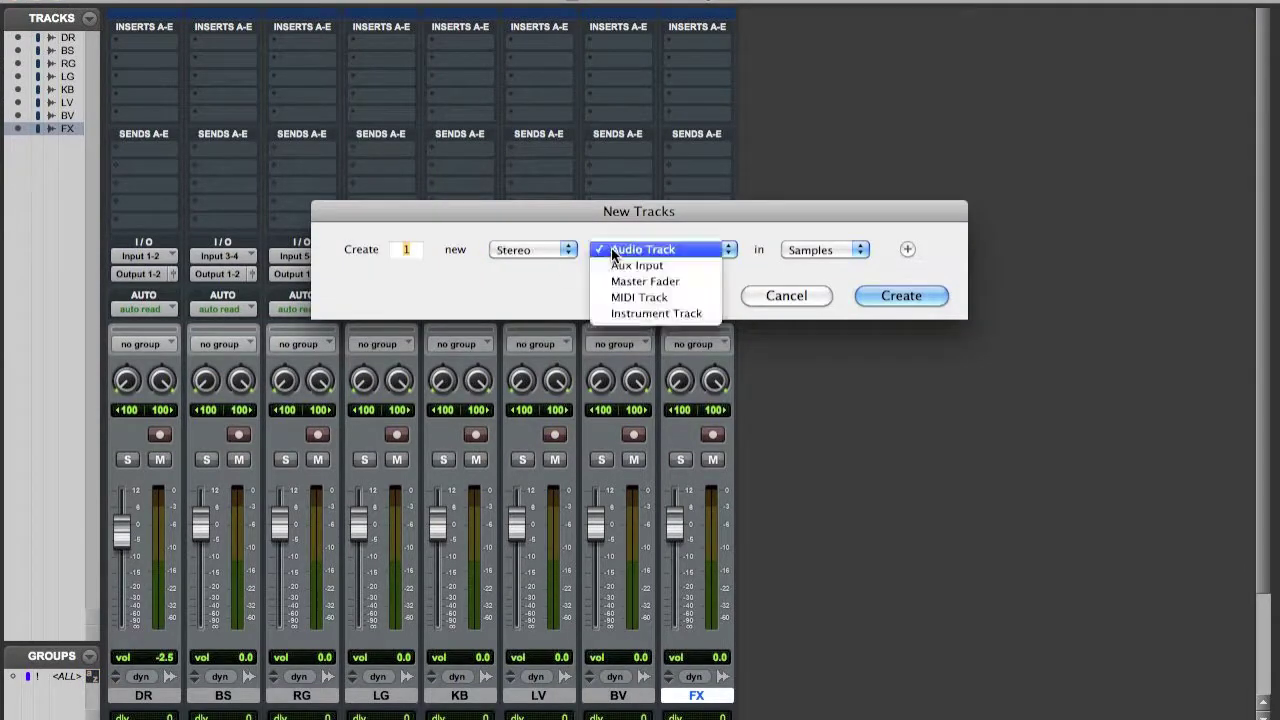
{"action": "left_click", "coordinate": [614, 265]}
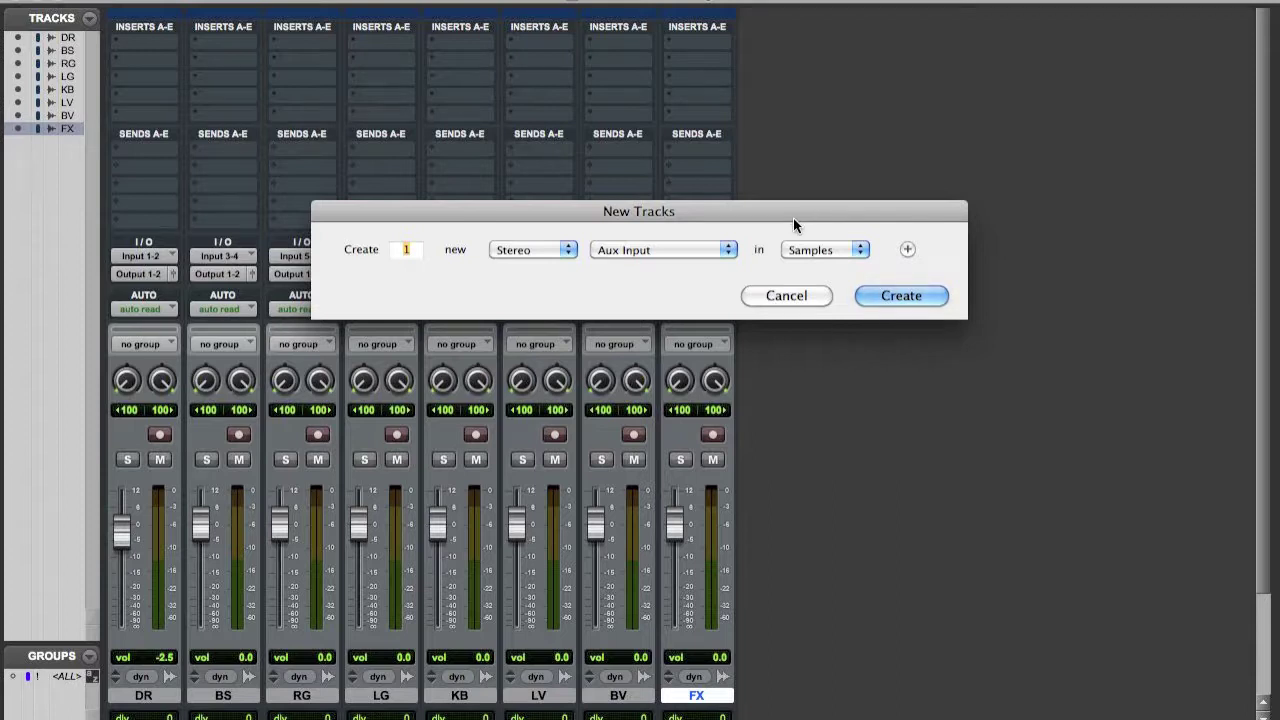
{"action": "key", "text": "super+Down"}
{"action": "key", "text": "super+Down"}
{"action": "key", "text": "super+Down"}
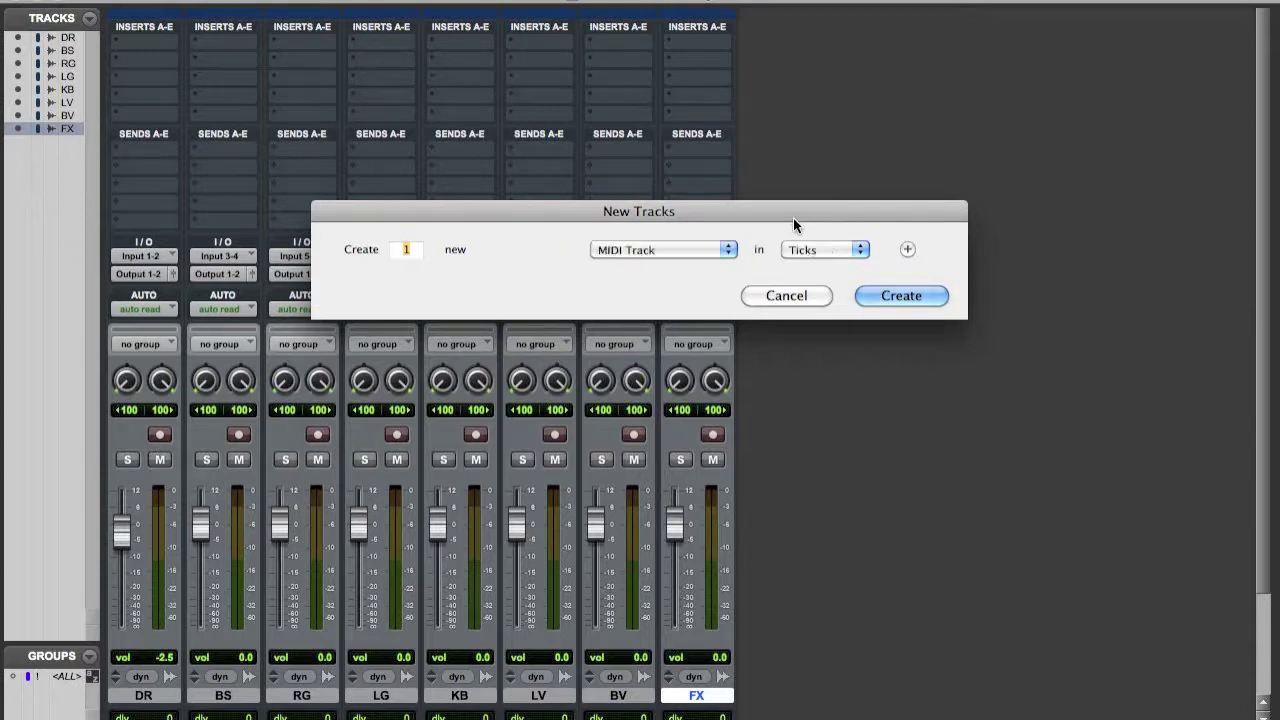
{"action": "key", "text": "super+Up"}
{"action": "key", "text": "super+Up"}
{"action": "key", "text": "super+Up"}
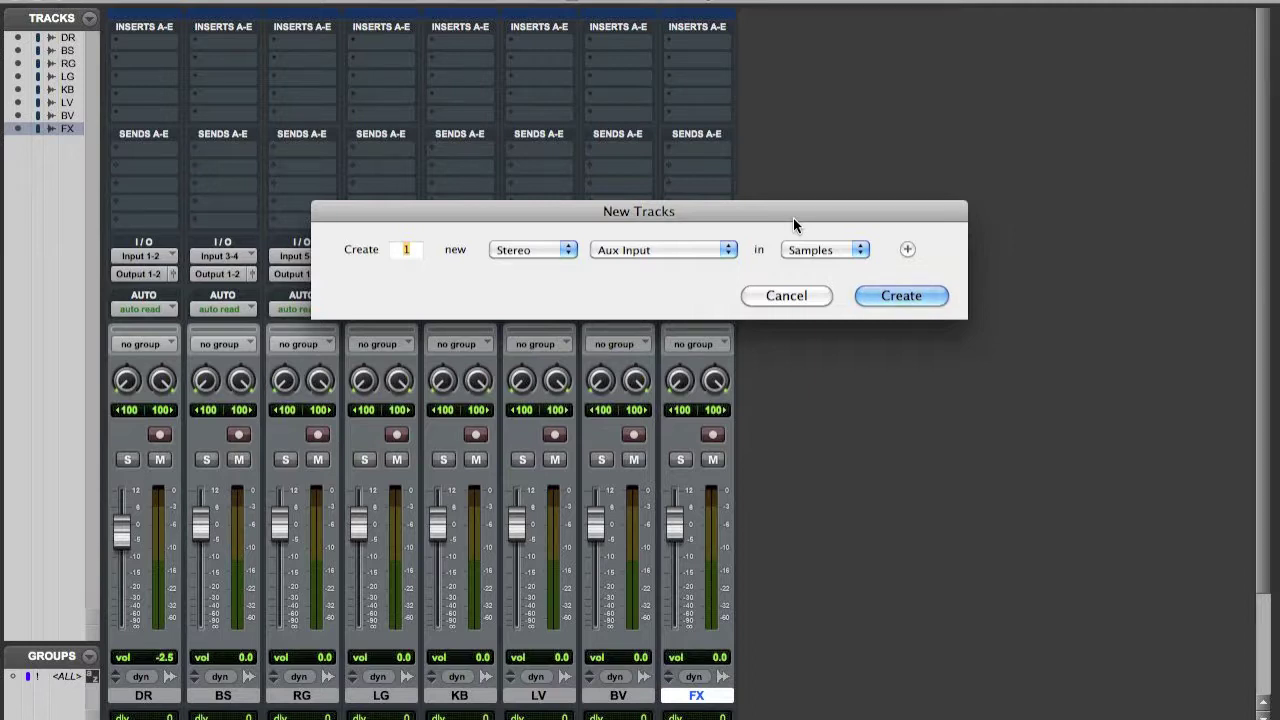
{"action": "key", "text": "super+Down"}
{"action": "key", "text": "super+Up"}
{"action": "key", "text": "super+Up"}
{"action": "key", "text": "super+Down"}
{"action": "key", "text": "super+Down"}
{"action": "key", "text": "super+Up"}
{"action": "key", "text": "super+Left"}
{"action": "key", "text": "super+Right"}
{"action": "key", "text": "super+Left"}
{"action": "key", "text": "super+Right"}
{"action": "key", "text": "super+Left"}
{"action": "key", "text": "super+Right"}
{"action": "type", "text": "3"}
{"action": "type", "text": "4"}
Create 4 stereo Aux Input tracks and 1 mono Aux Input track.
{"action": "key", "text": "super+shift+Down"}
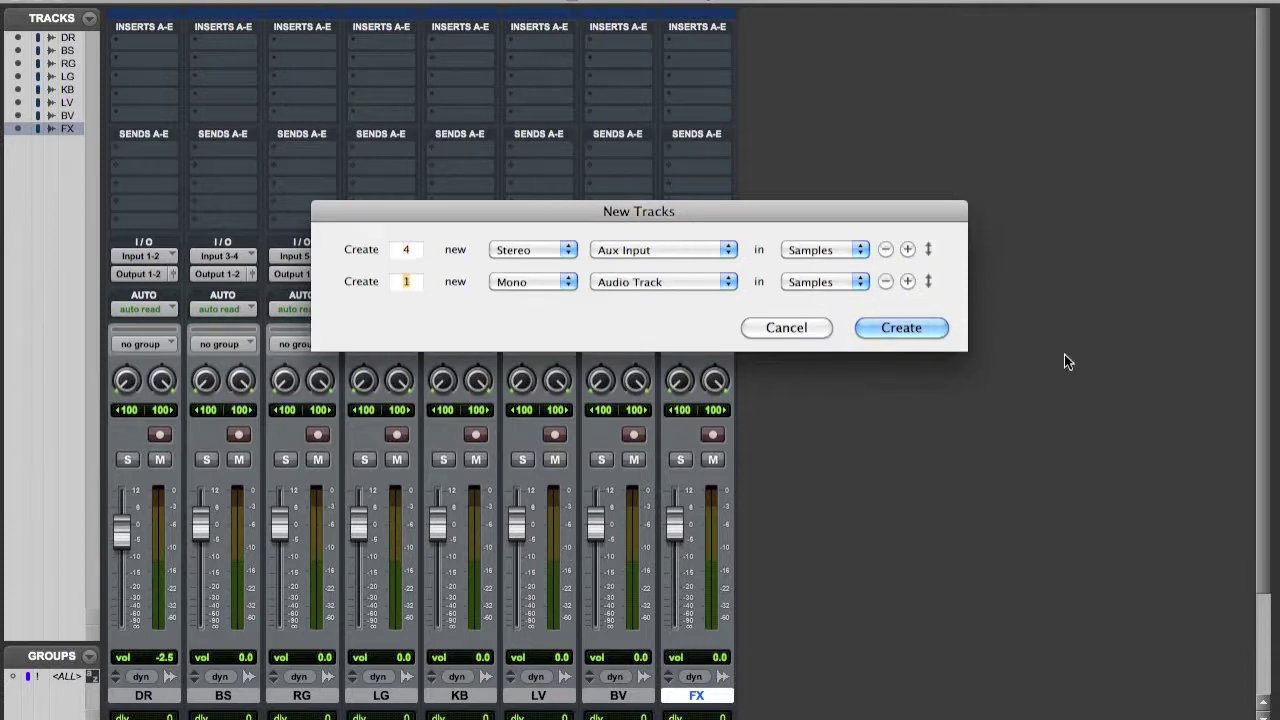
{"action": "left_click", "coordinate": [886, 249]}
{"action": "left_click", "coordinate": [908, 249]}
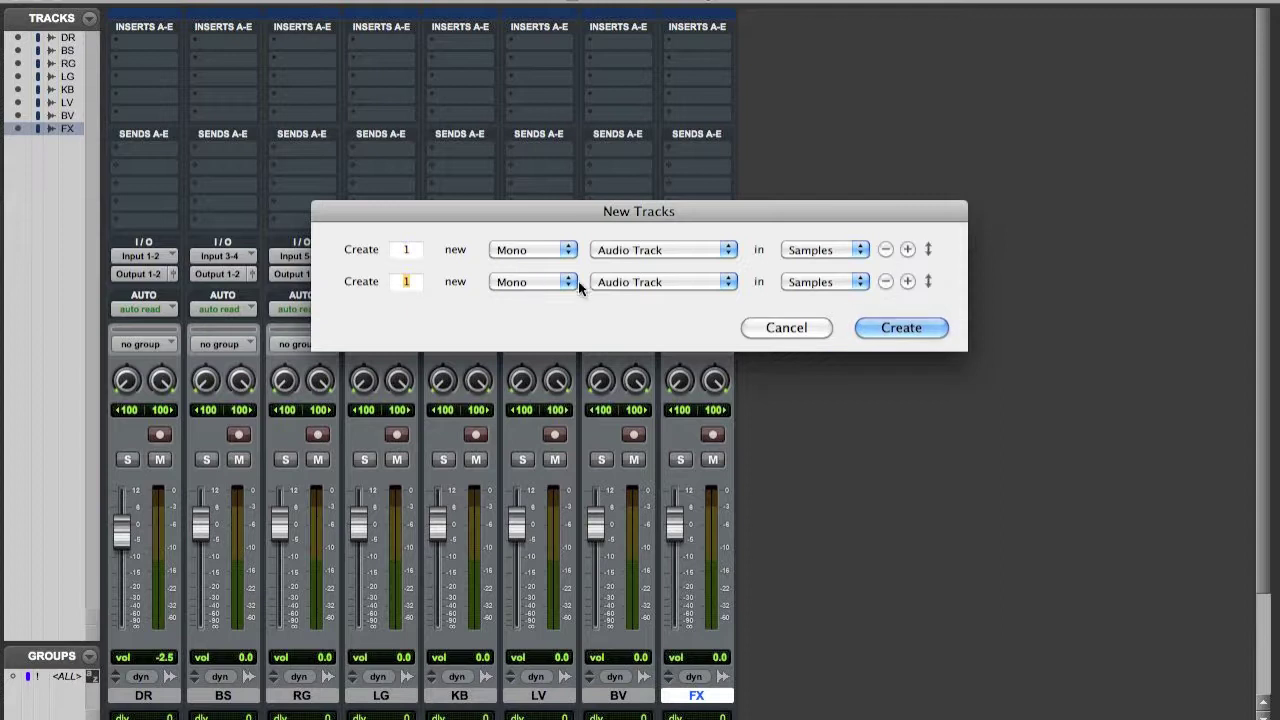
{"action": "left_click", "coordinate": [550, 249]}
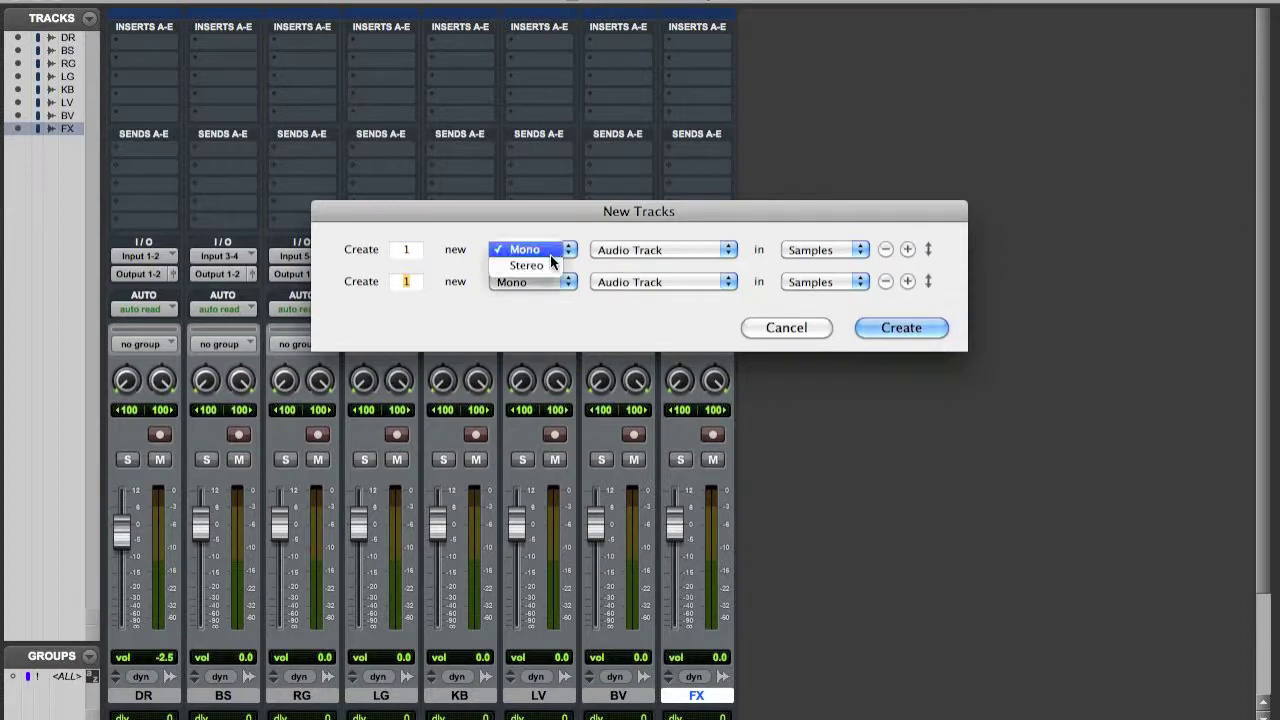
{"action": "left_click", "coordinate": [550, 252]}
{"action": "left_click", "coordinate": [408, 250]}
{"action": "type", "text": "4"}
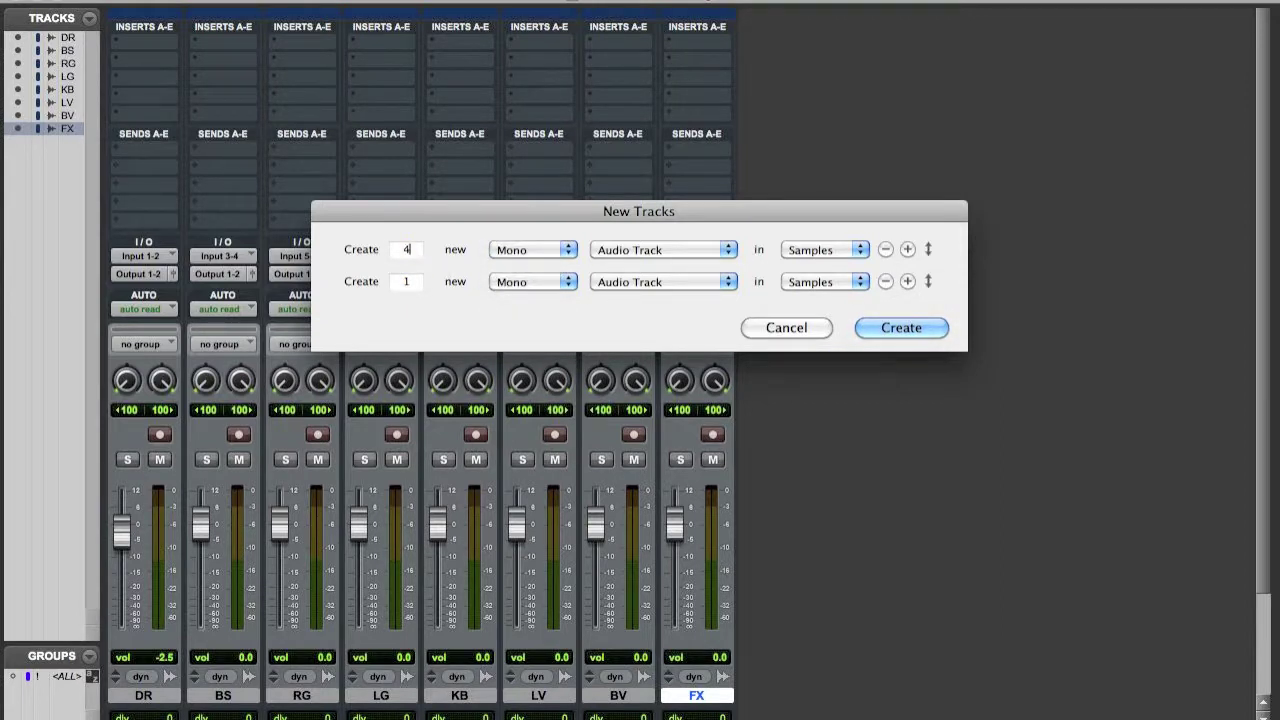
{"action": "left_click", "coordinate": [544, 249]}
{"action": "left_click", "coordinate": [544, 260]}
{"action": "left_click", "coordinate": [621, 250]}
{"action": "left_click", "coordinate": [622, 265]}
{"action": "left_click", "coordinate": [399, 281]}
{"action": "key", "text": "super+Right"}
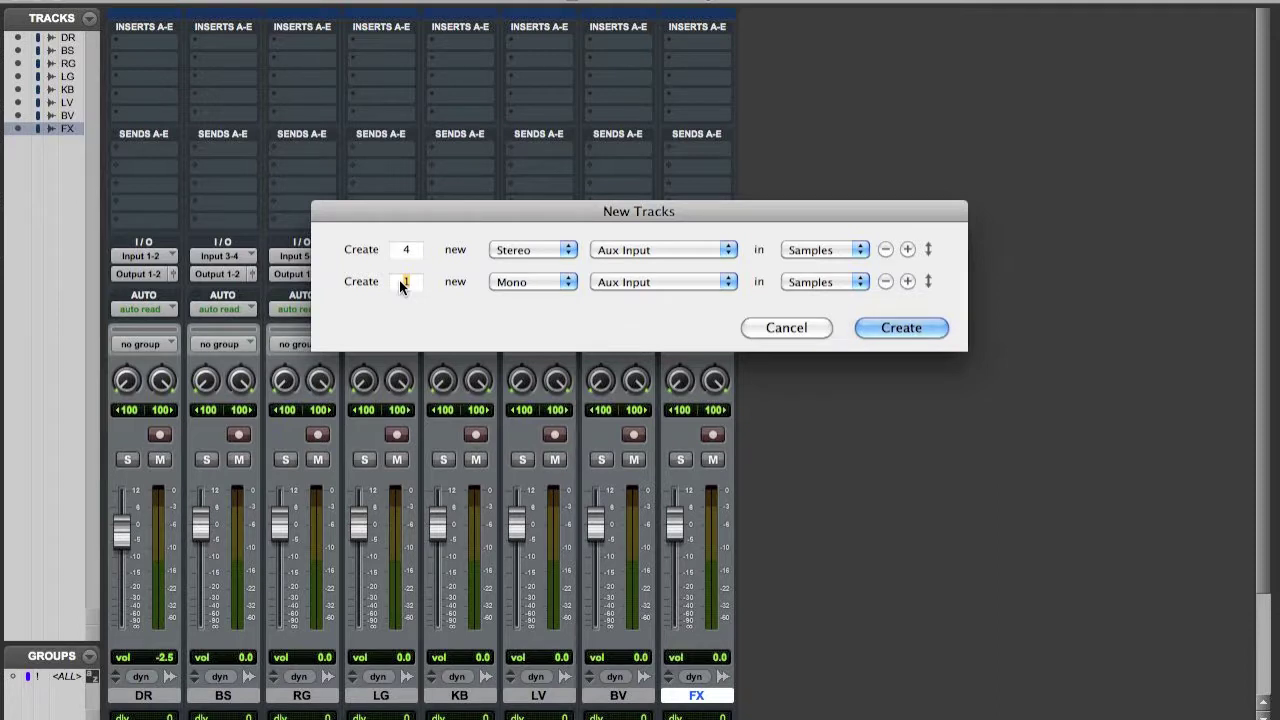
{"action": "key", "text": "Return"}
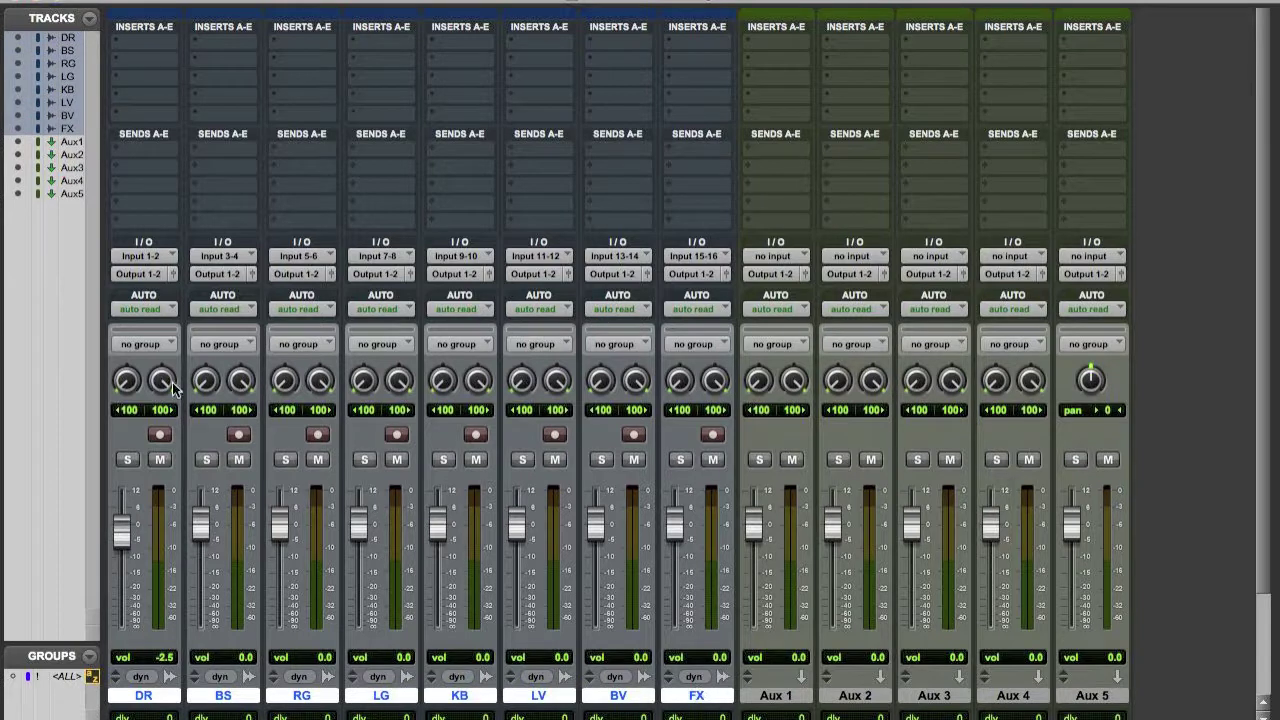
Route DR's output to Bus 1-2 and set Aux 1's input to Bus 1-2.
{"action": "left_click", "coordinate": [151, 275]}
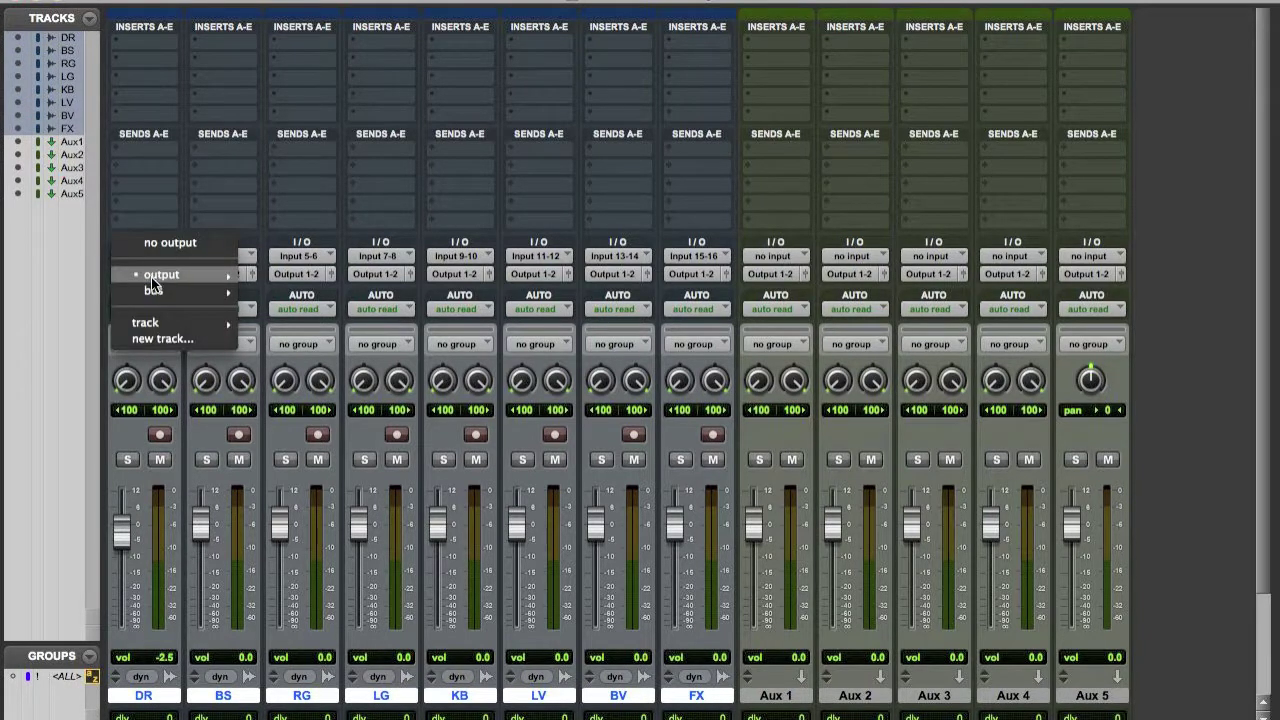
{"action": "mouse_move", "coordinate": [154, 288]}
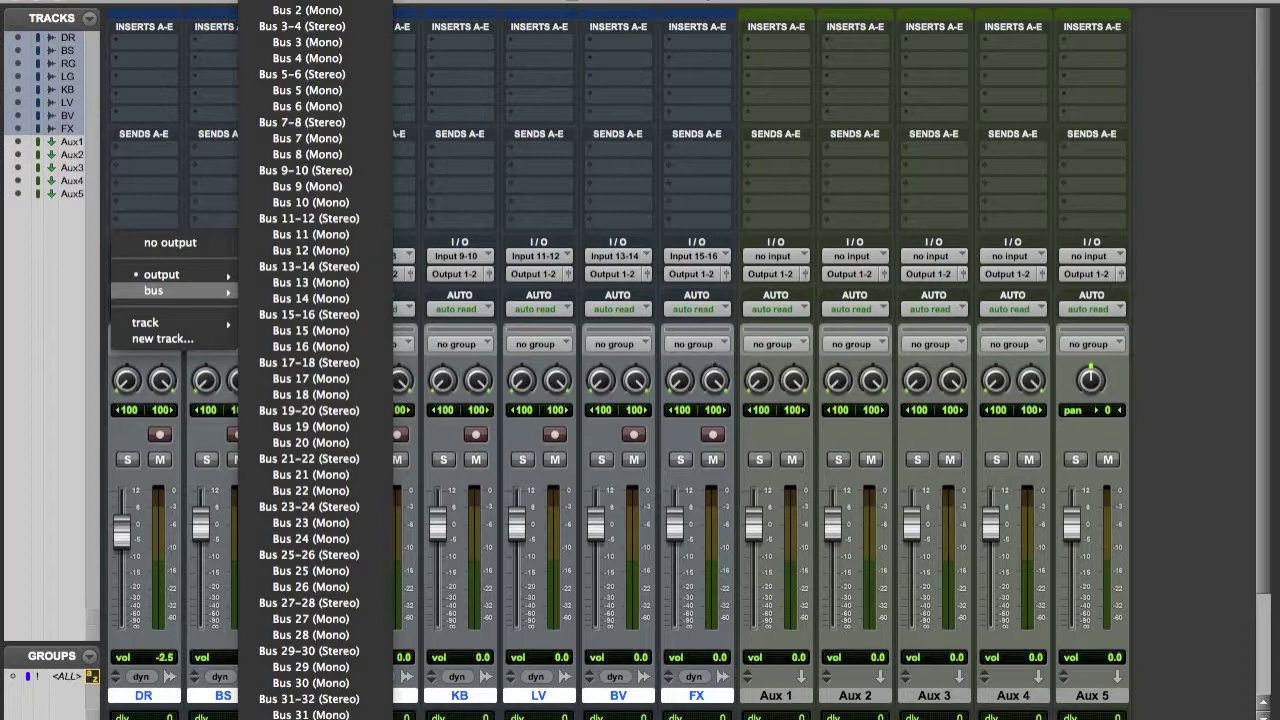
{"action": "left_click", "coordinate": [306, 8]}
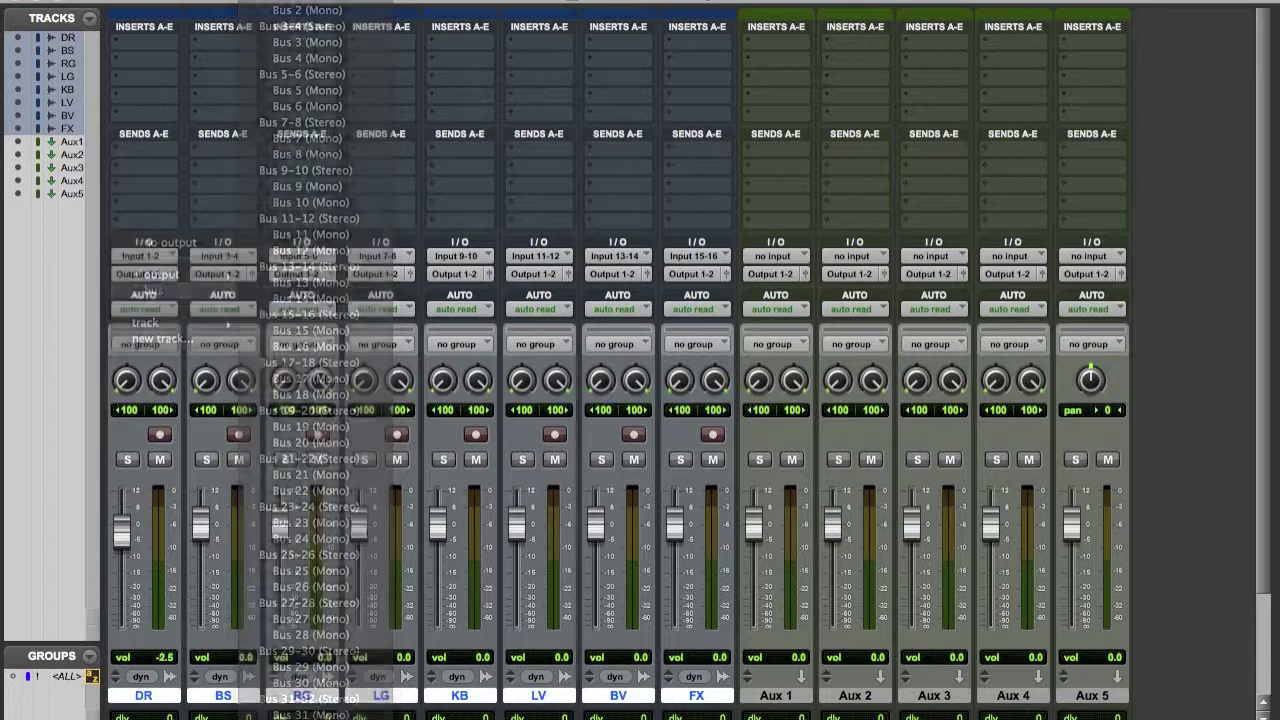
{"action": "left_click", "coordinate": [757, 258]}
{"action": "mouse_move", "coordinate": [804, 302]}
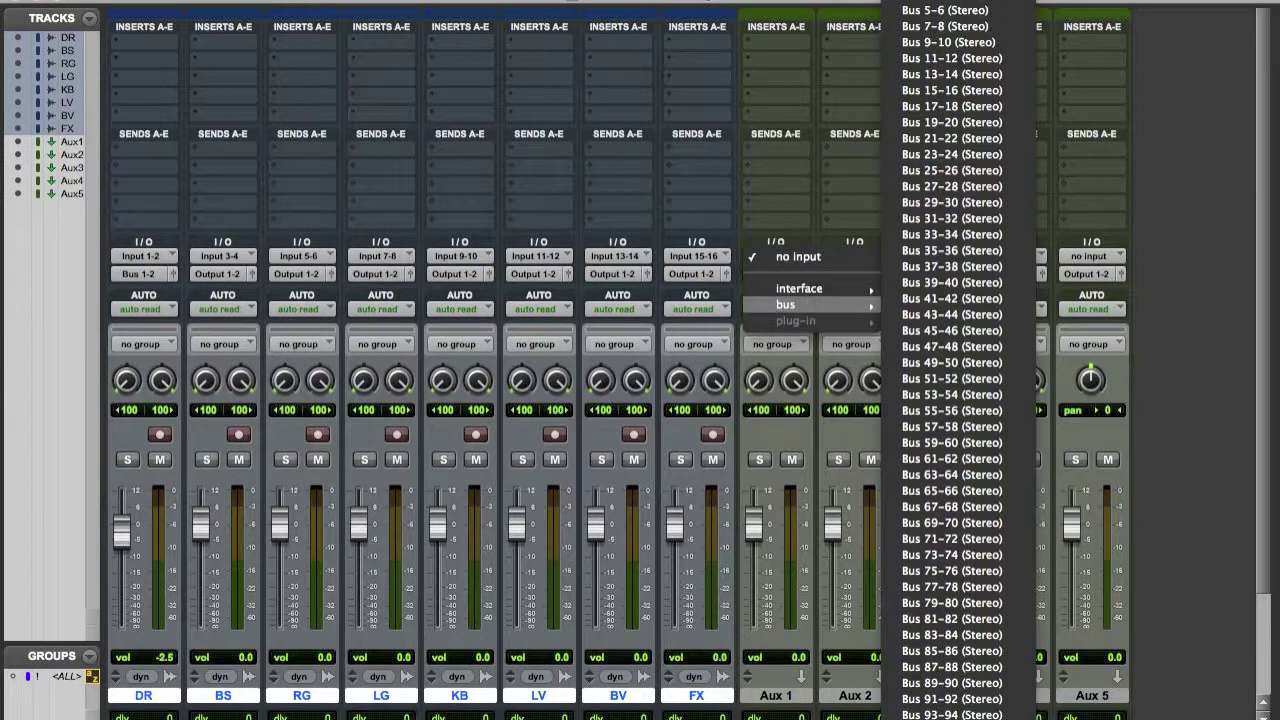
{"action": "left_click", "coordinate": [950, 10]}
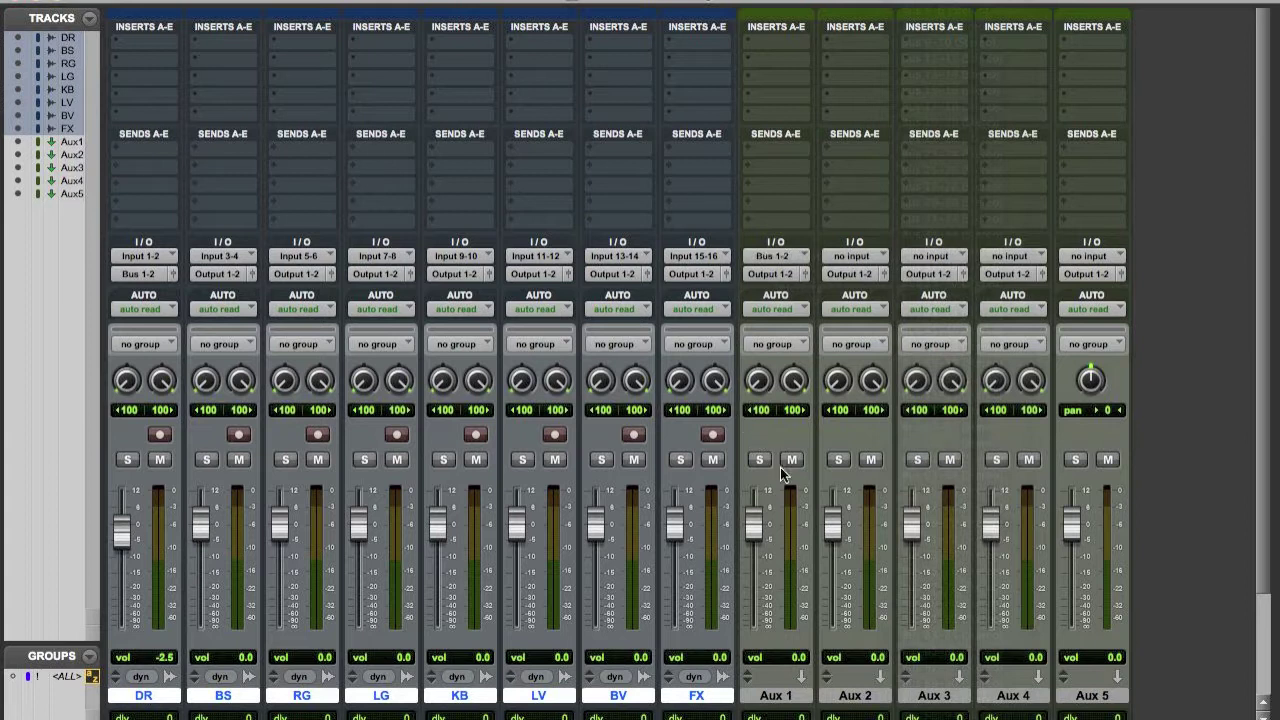
Test-solo DR, then make Aux 1 solo-safe.
{"action": "left_click", "coordinate": [127, 459]}
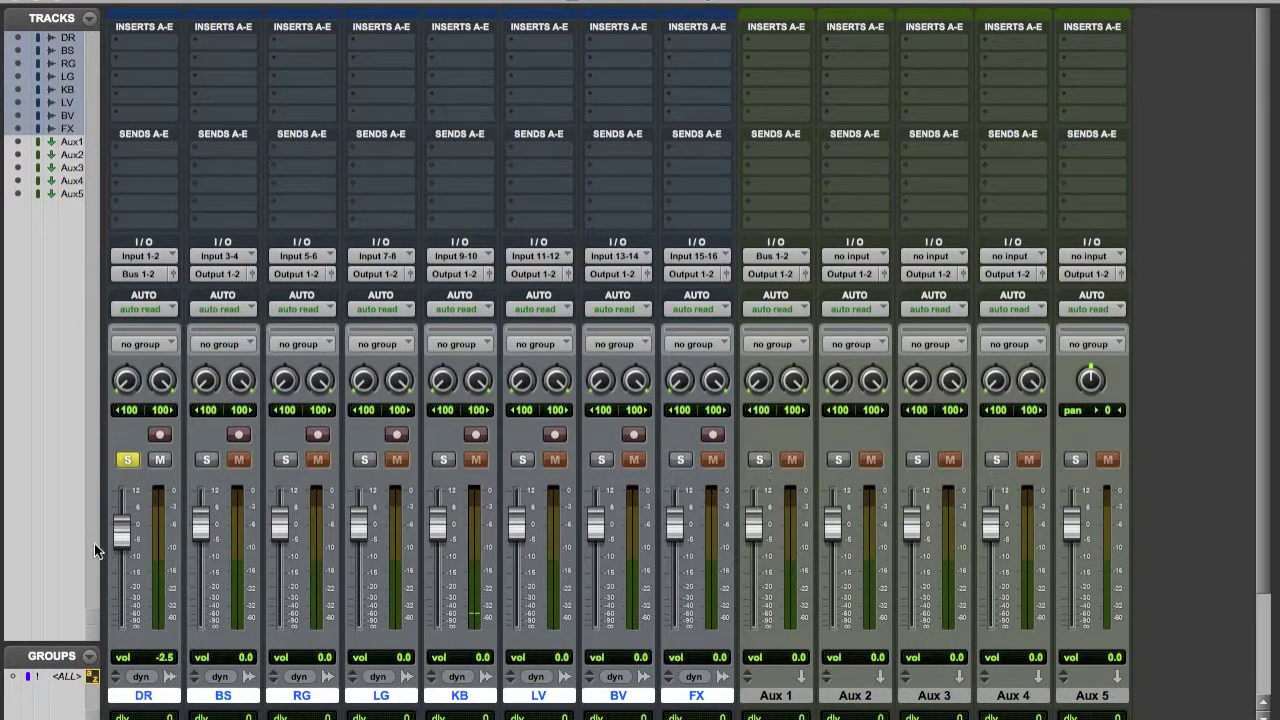
{"action": "left_click", "coordinate": [127, 459]}
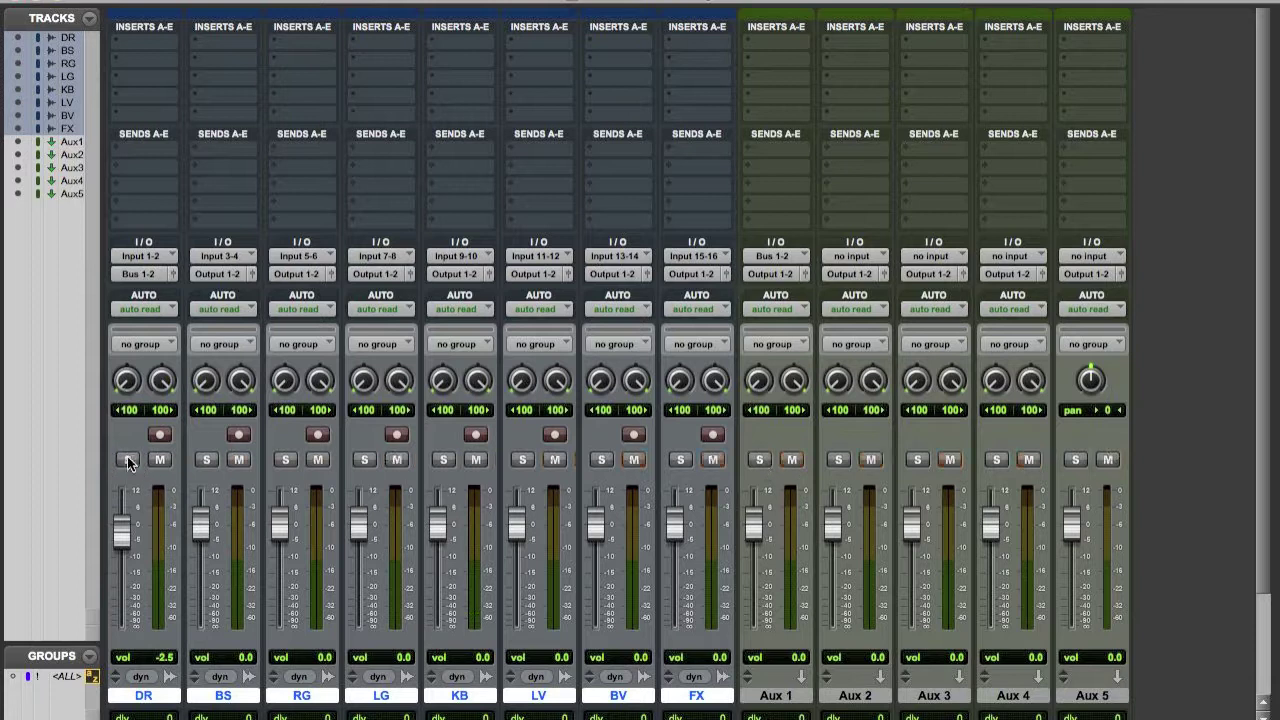
{"action": "left_click", "coordinate": [760, 460], "text": "super"}
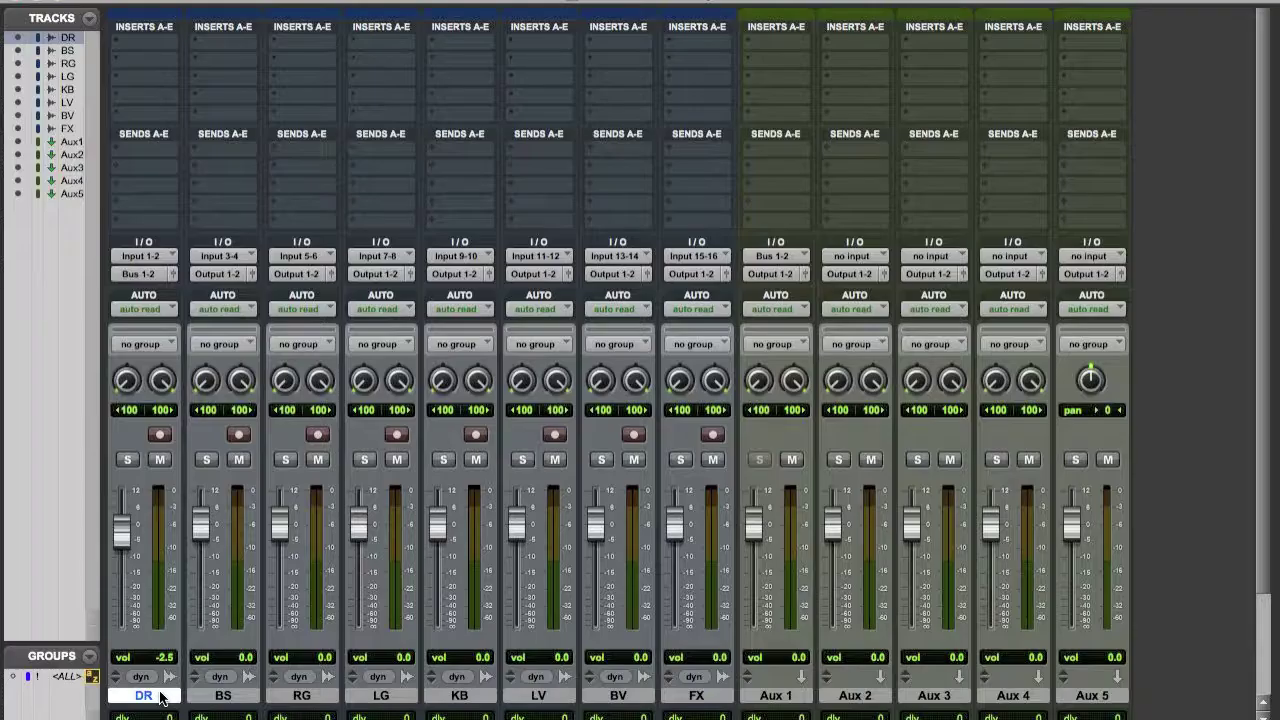
Select DR through FX and cascade their outputs from Bus 1-2 up to Bus 15-16.
{"action": "left_click", "coordinate": [697, 695], "text": "shift"}
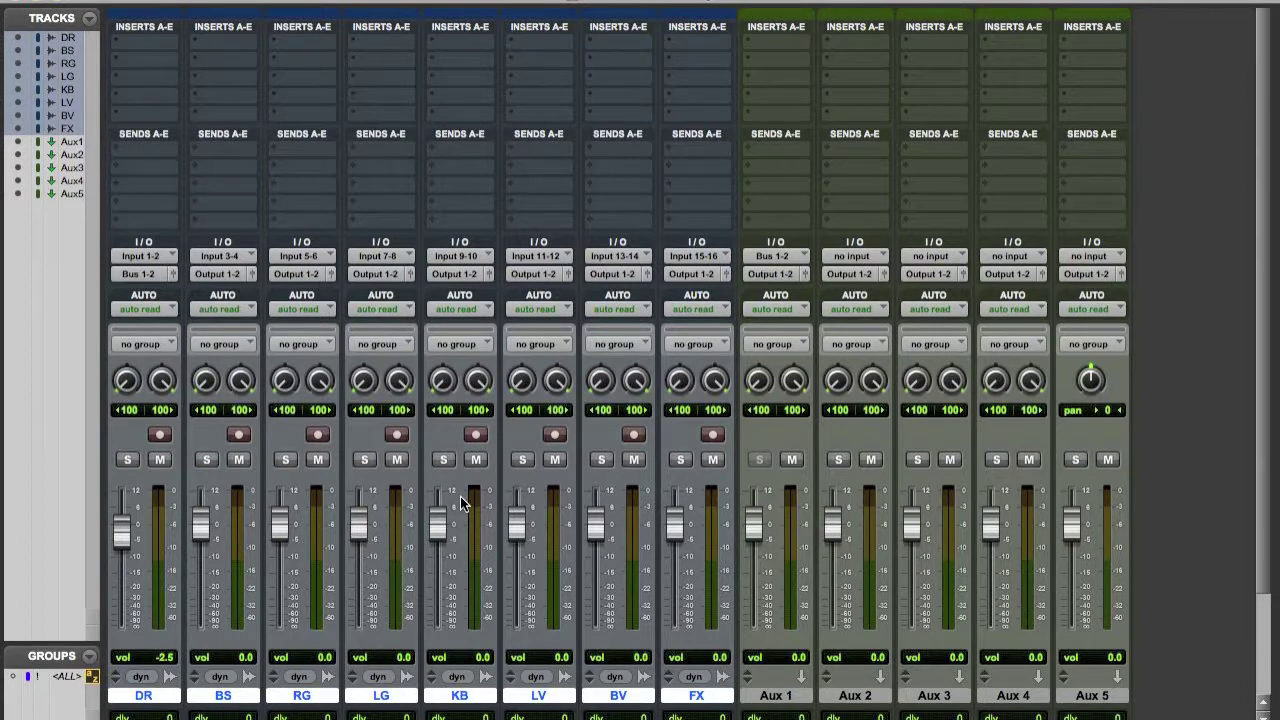
{"action": "left_click", "coordinate": [150, 697]}
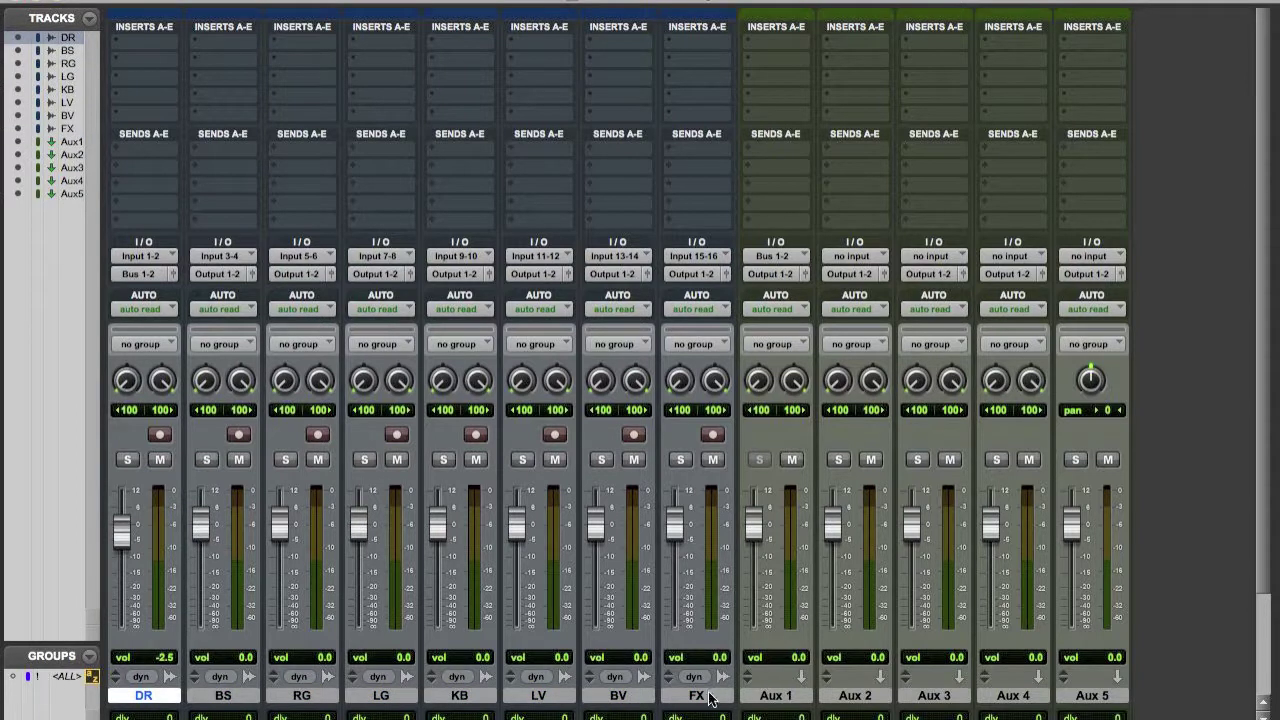
{"action": "left_click", "coordinate": [709, 697], "text": "shift"}
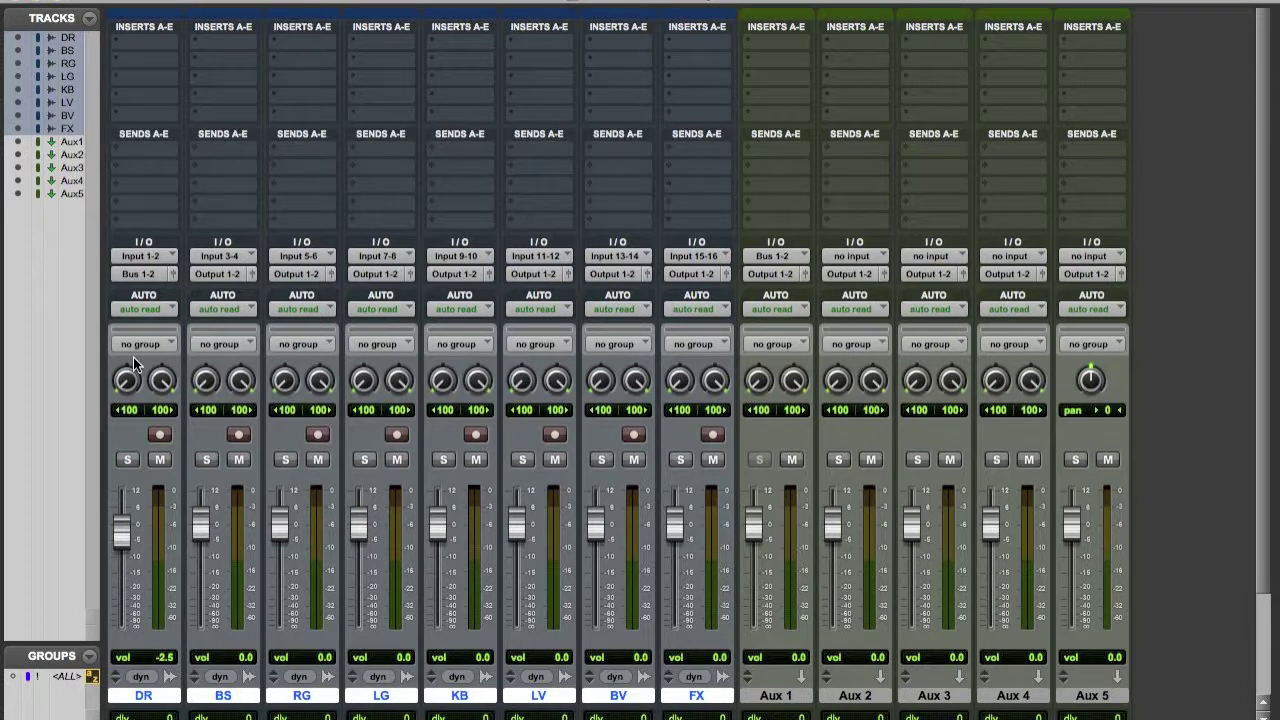
{"action": "left_click", "coordinate": [144, 273]}
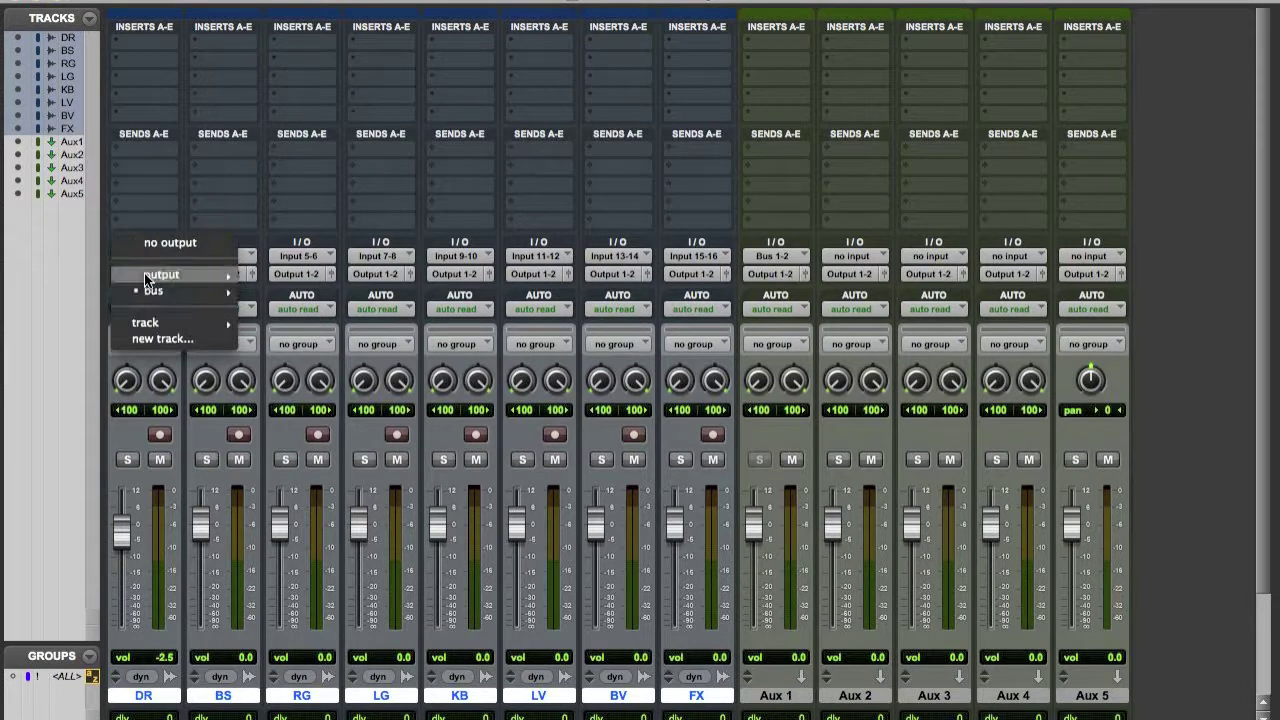
{"action": "mouse_move", "coordinate": [160, 291]}
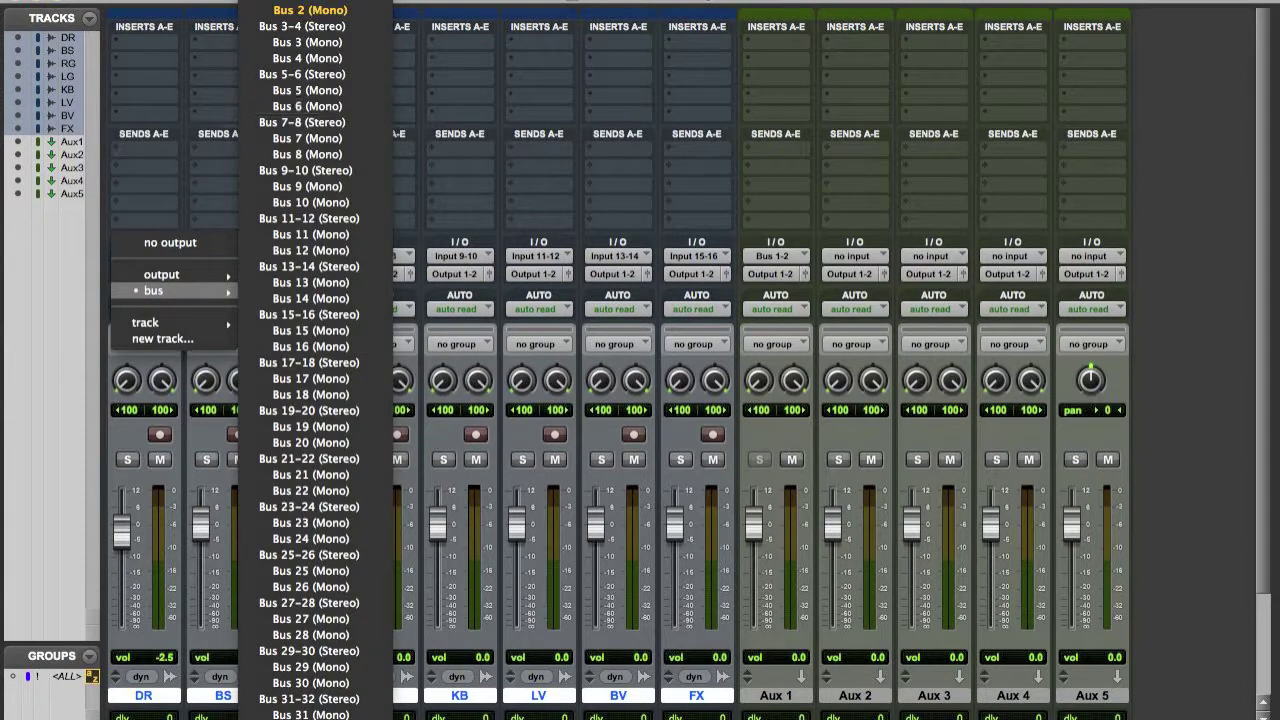
{"action": "key", "text": "Escape"}
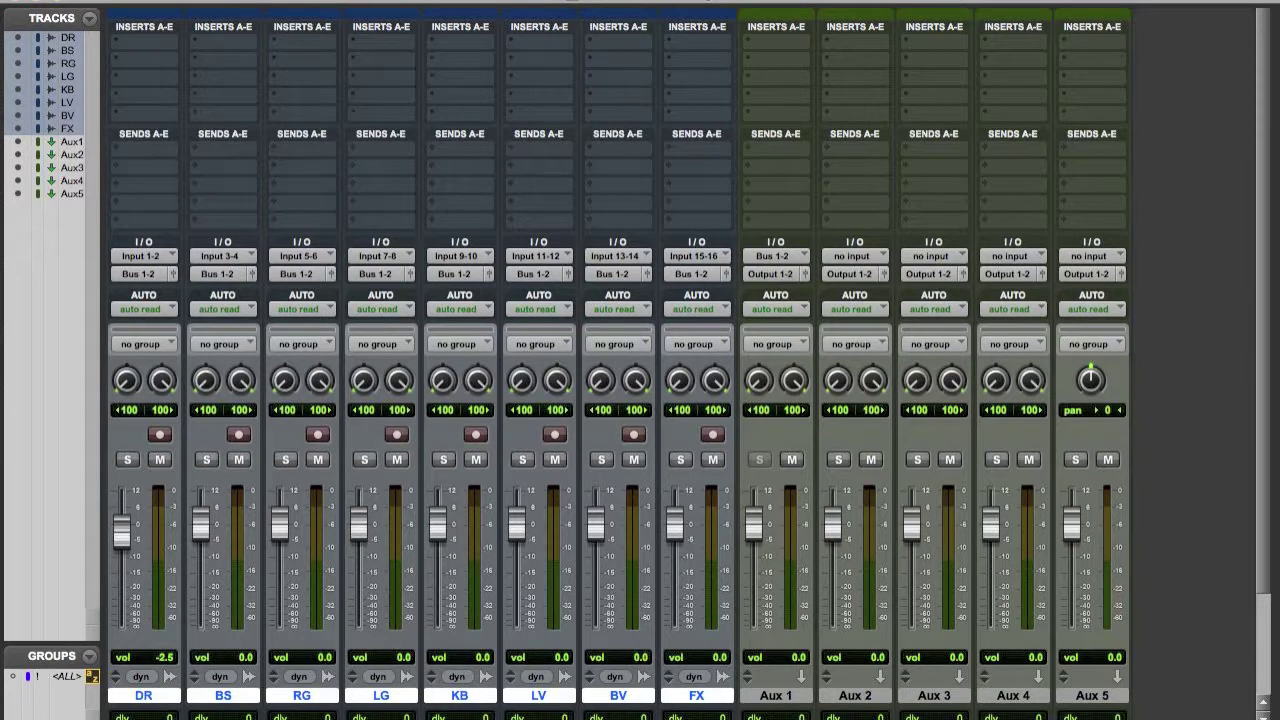
{"action": "left_click", "coordinate": [143, 277]}
{"action": "mouse_move", "coordinate": [174, 291]}
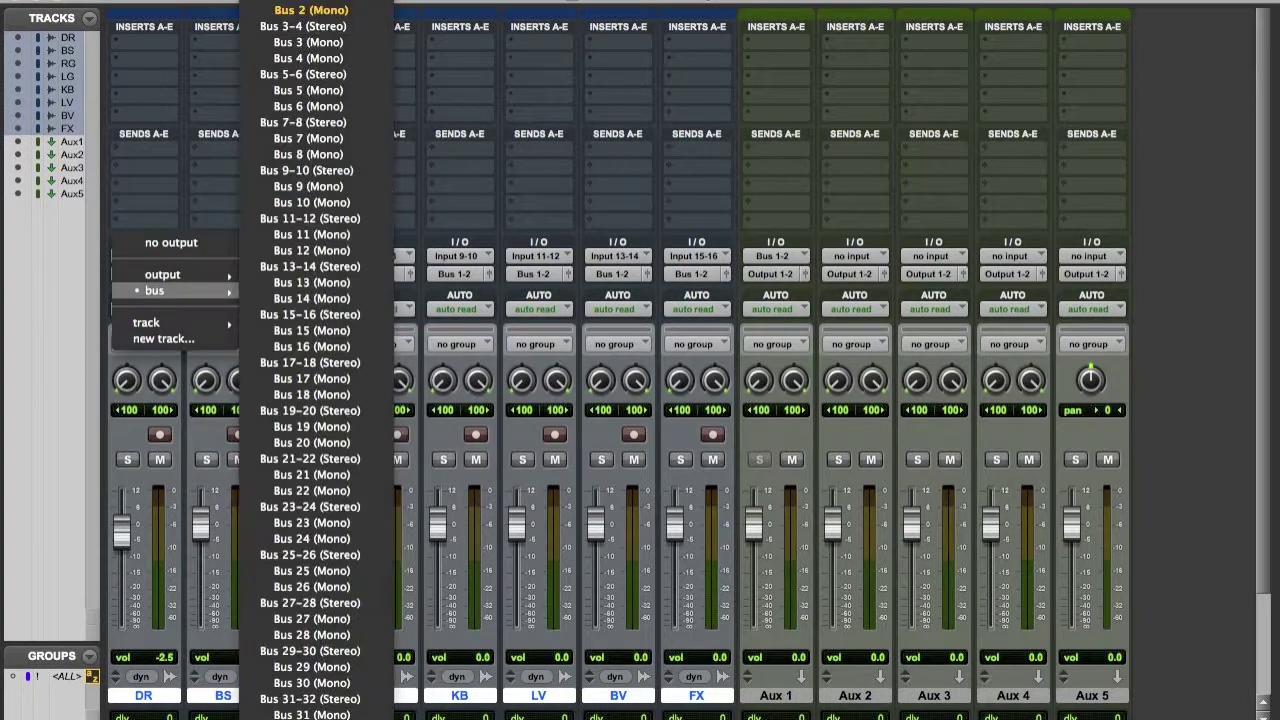
{"action": "left_click", "coordinate": [310, 10], "text": "alt+shift+super"}
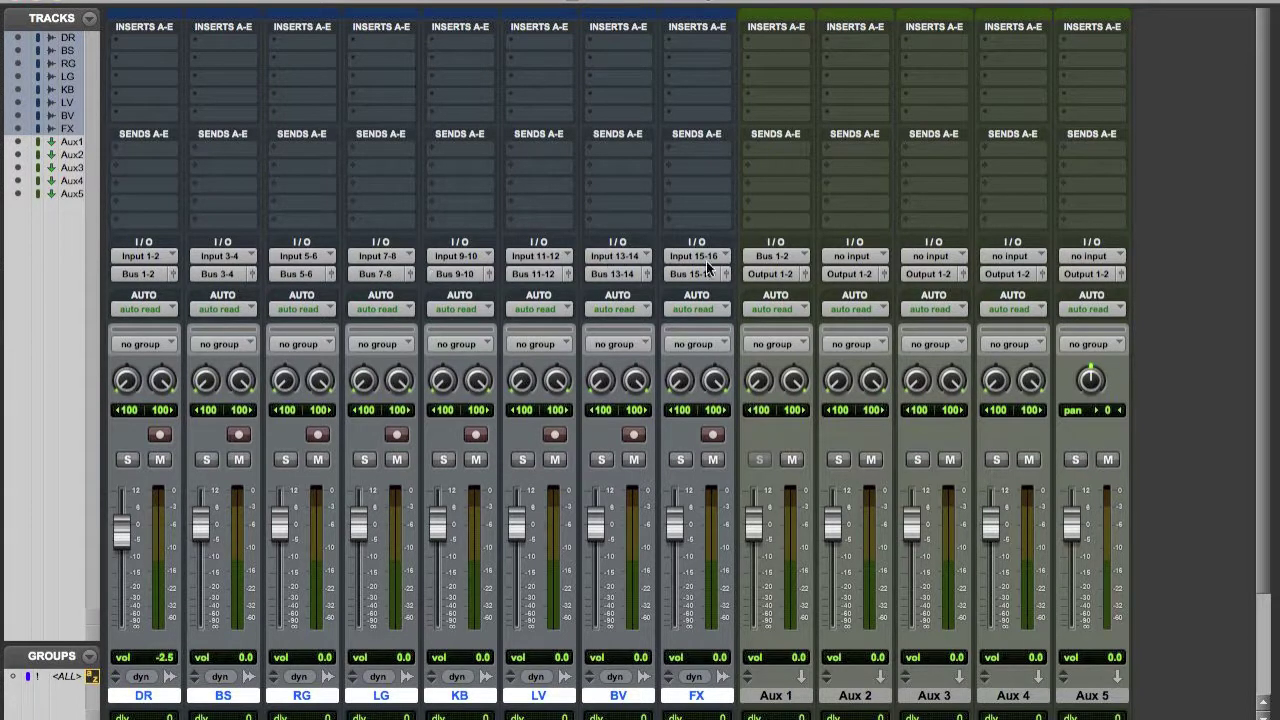
Select Aux 1 to Aux 5 and feed them from consecutive buses starting at Bus 1-2.
{"action": "left_click", "coordinate": [780, 697]}
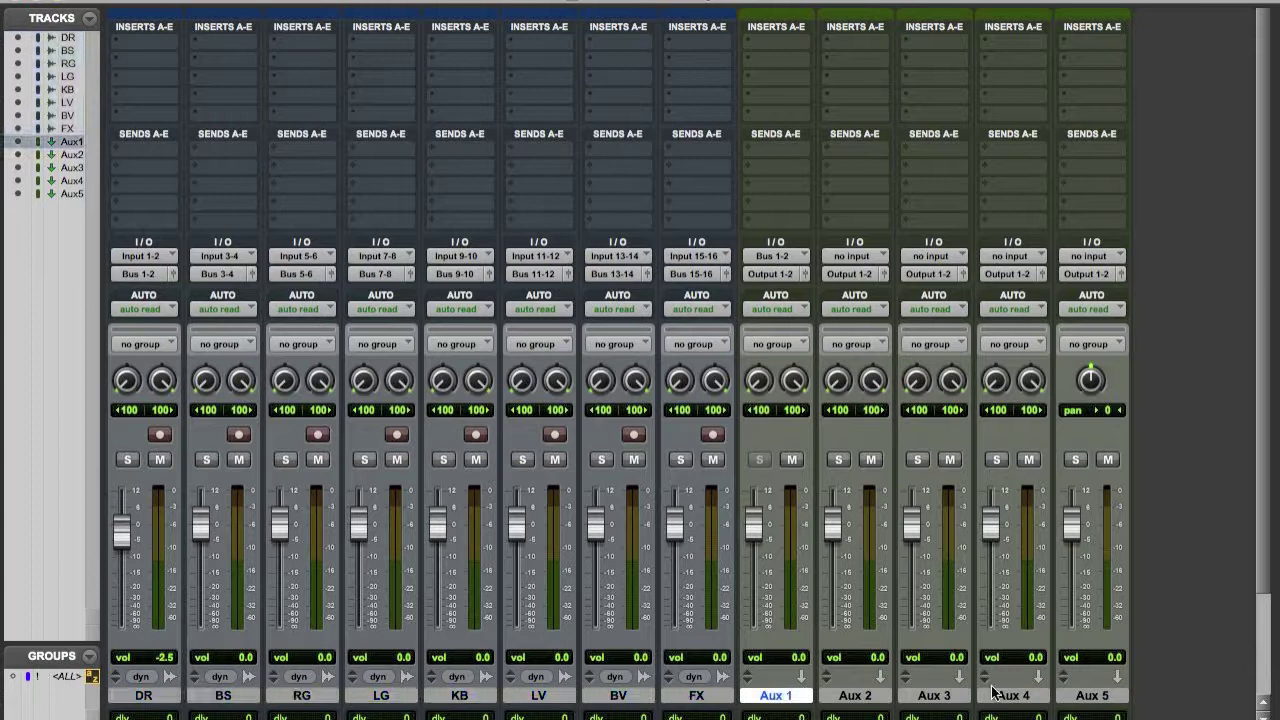
{"action": "left_click", "coordinate": [1080, 697], "text": "shift"}
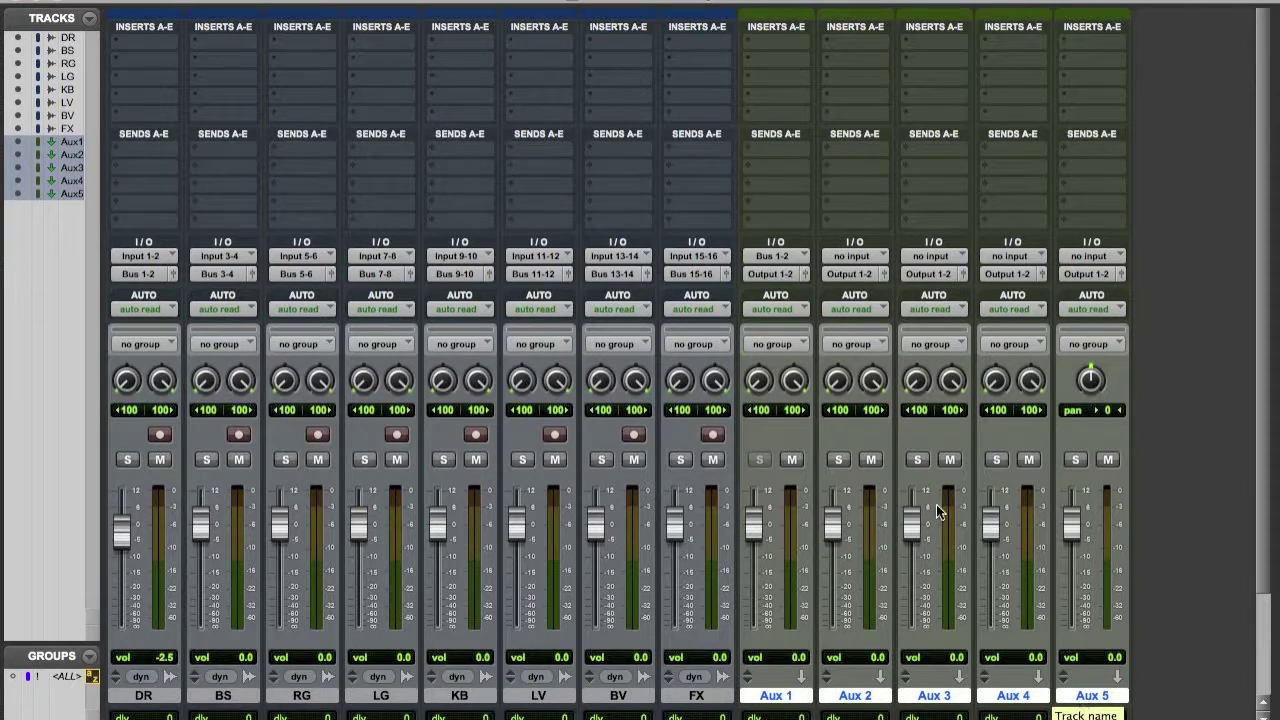
{"action": "left_click", "coordinate": [761, 252]}
{"action": "mouse_move", "coordinate": [763, 257]}
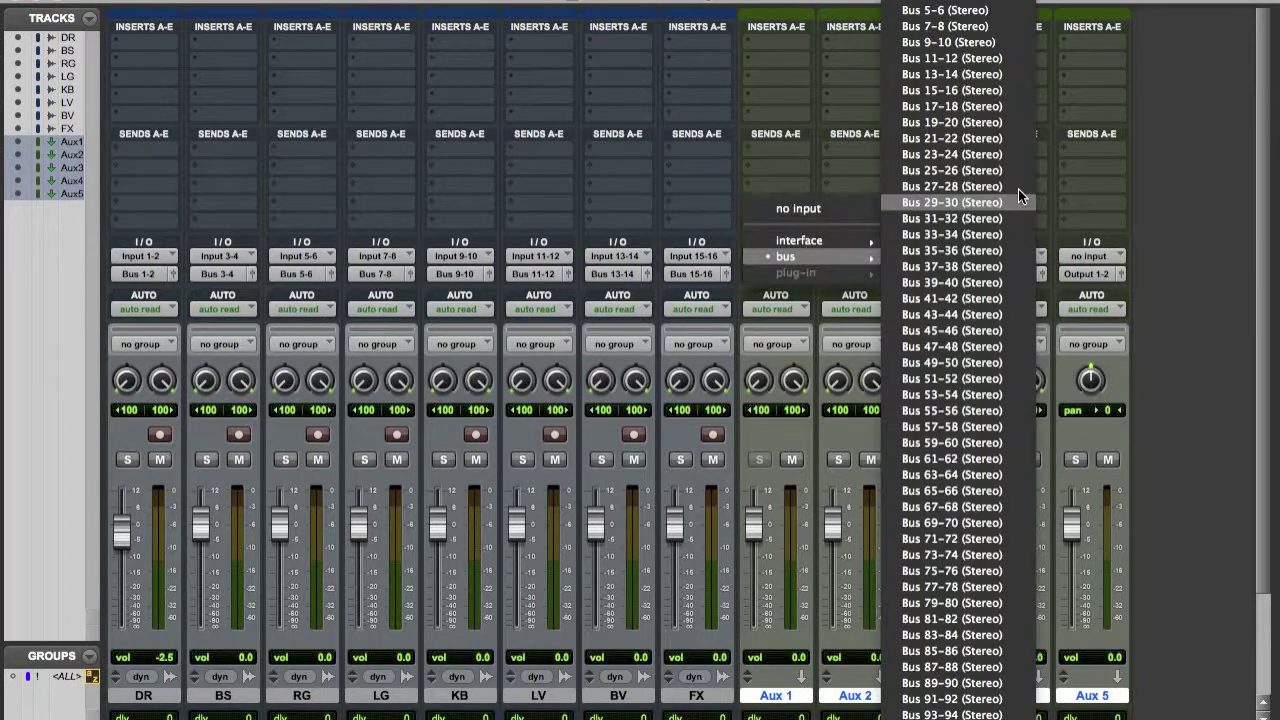
{"action": "left_click", "coordinate": [962, 9]}
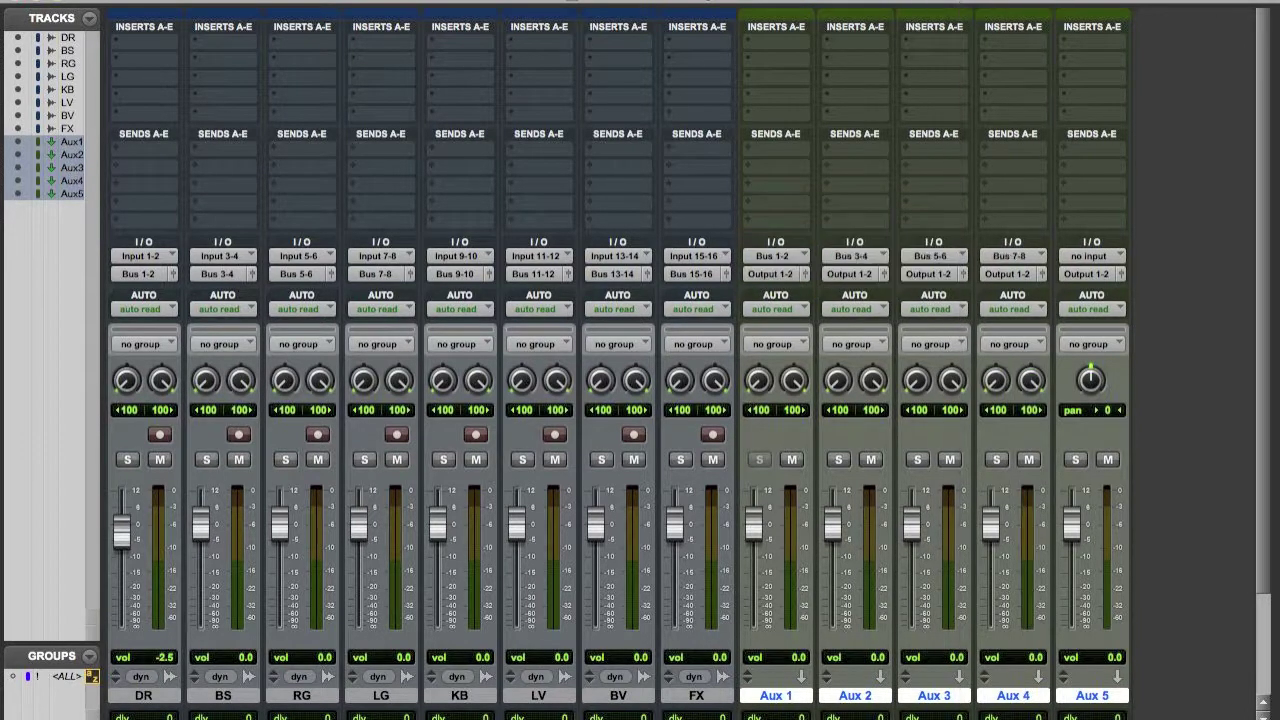
Check Aux 5's input choices and leave it with no input.
{"action": "left_click", "coordinate": [1100, 256]}
{"action": "mouse_move", "coordinate": [1106, 304]}
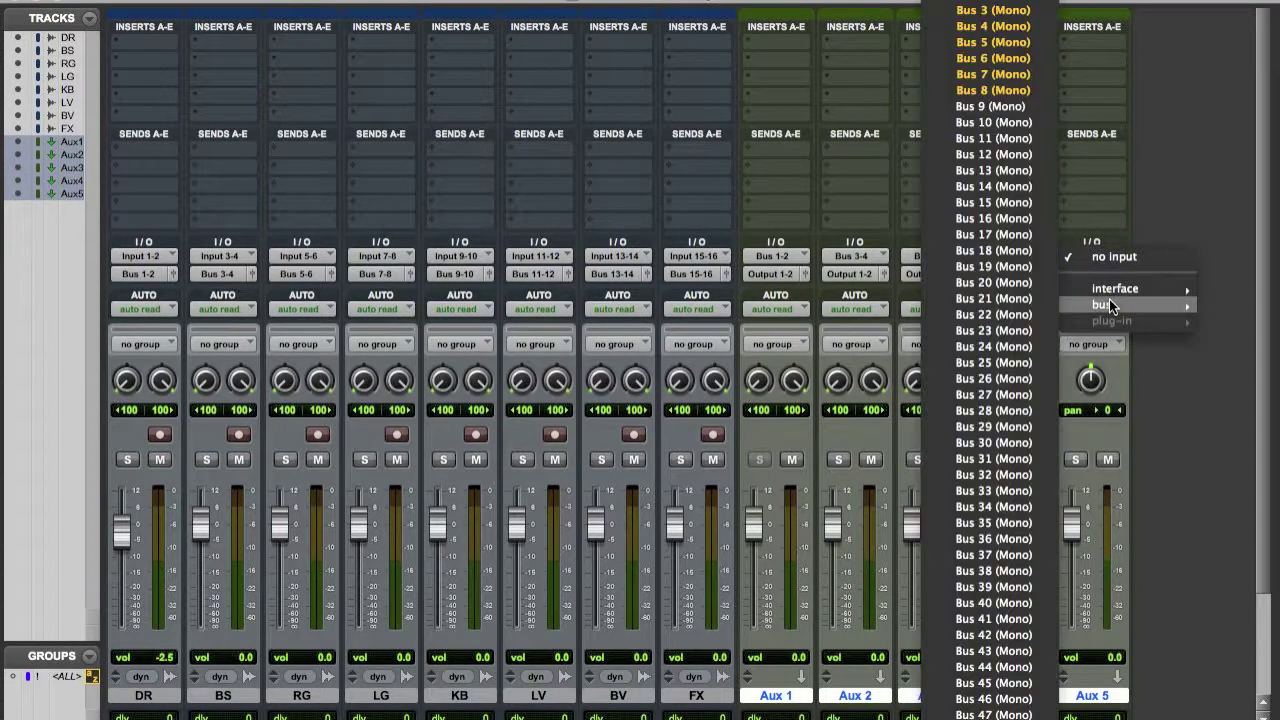
{"action": "left_click", "coordinate": [1177, 151]}
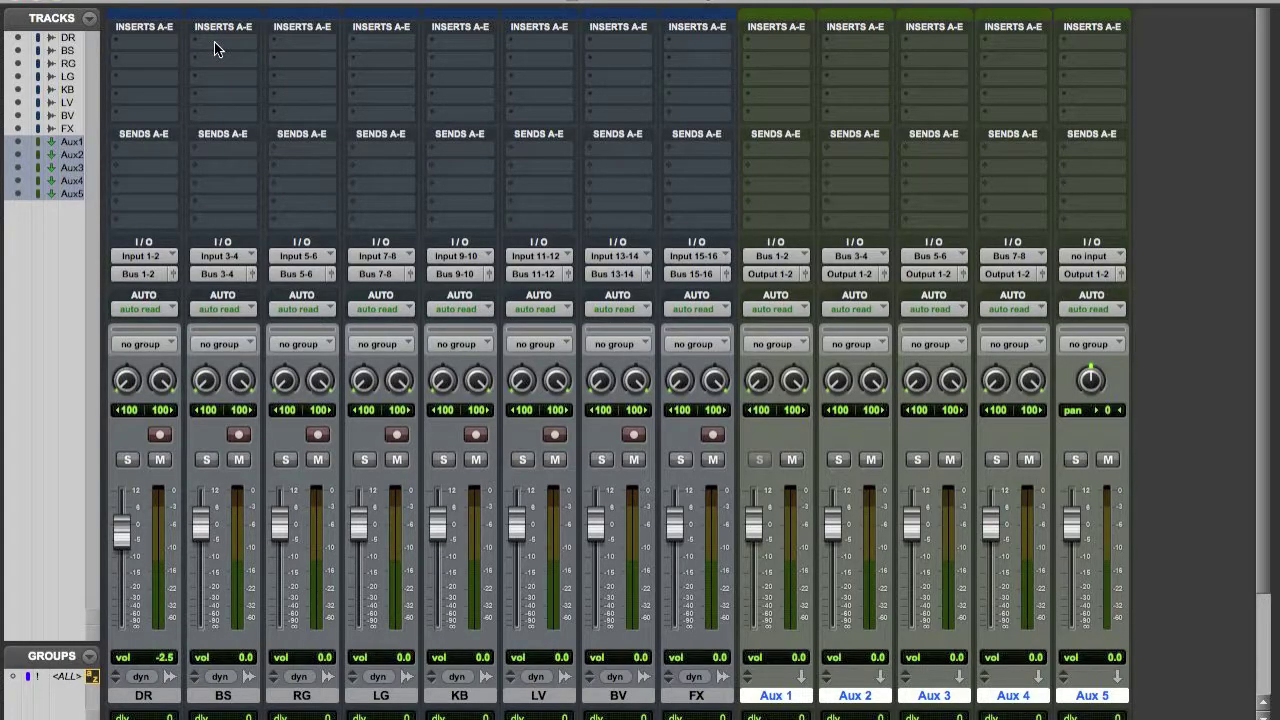
Browse the insert plug-in categories on BS and Aux 5 without adding anything.
{"action": "left_click", "coordinate": [216, 48]}
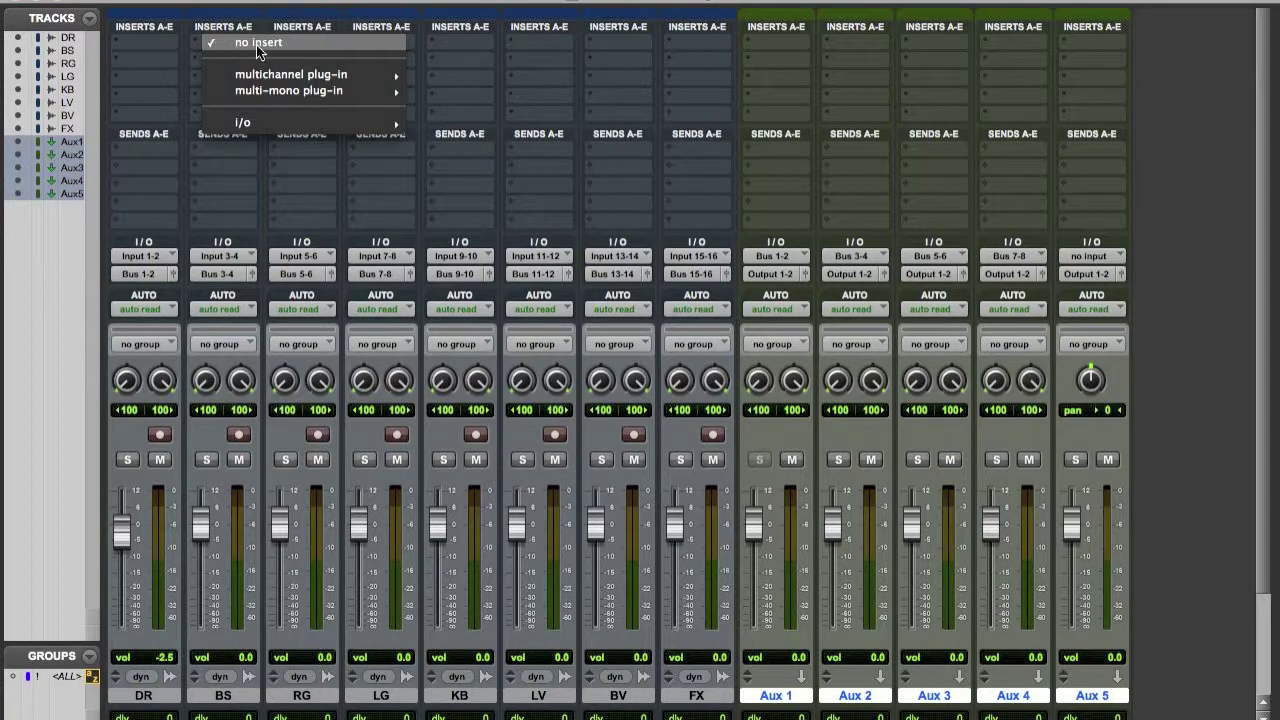
{"action": "mouse_move", "coordinate": [320, 75]}
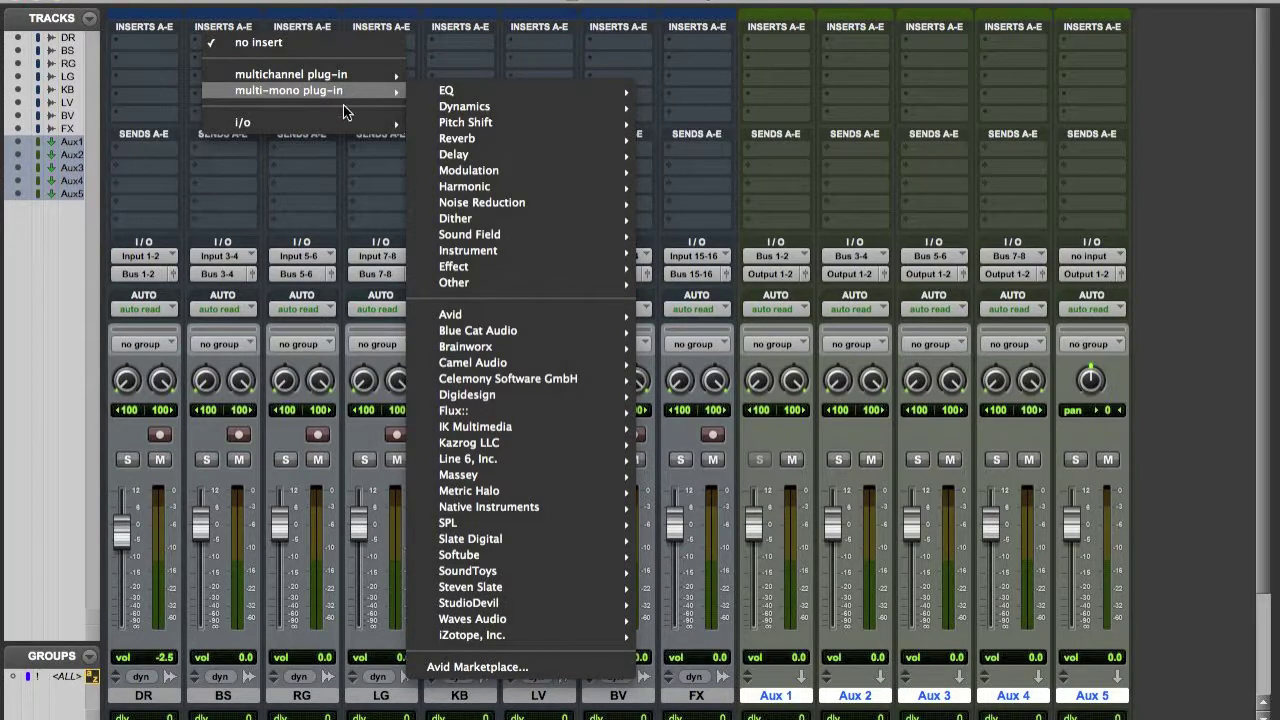
{"action": "mouse_move", "coordinate": [341, 120]}
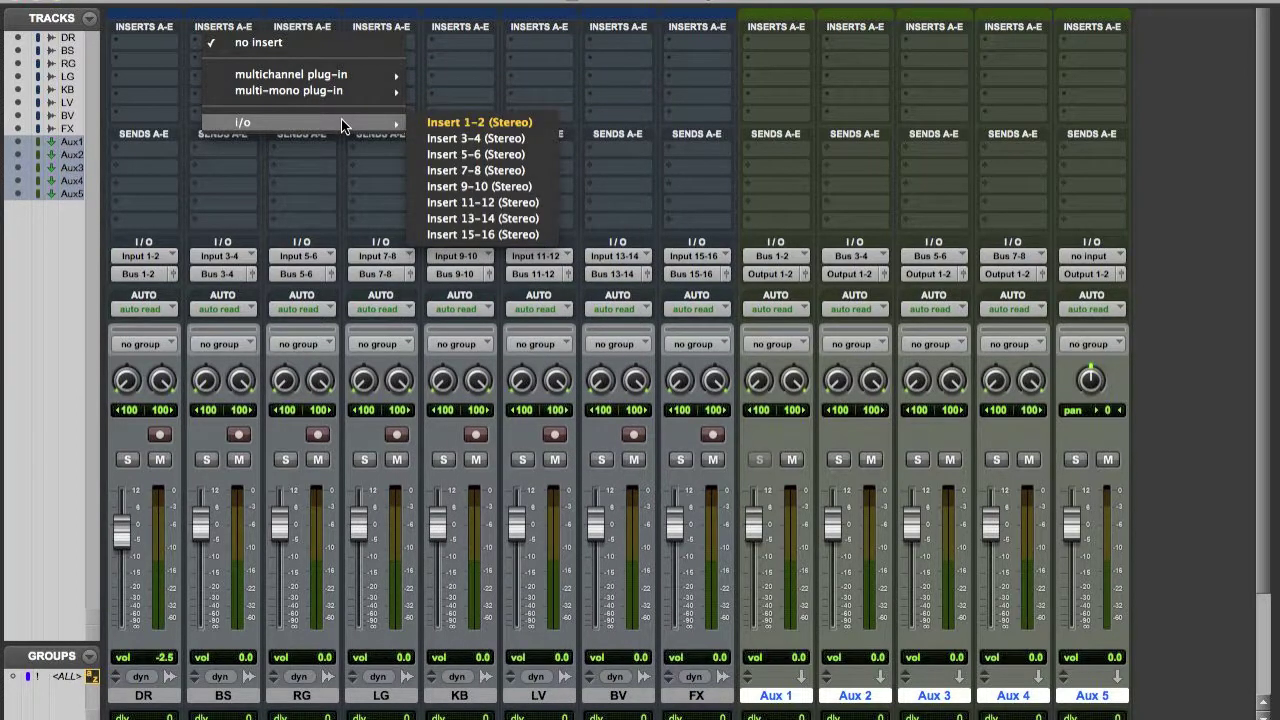
{"action": "left_click", "coordinate": [1156, 48]}
{"action": "left_click", "coordinate": [1097, 40]}
{"action": "mouse_move", "coordinate": [1110, 76]}
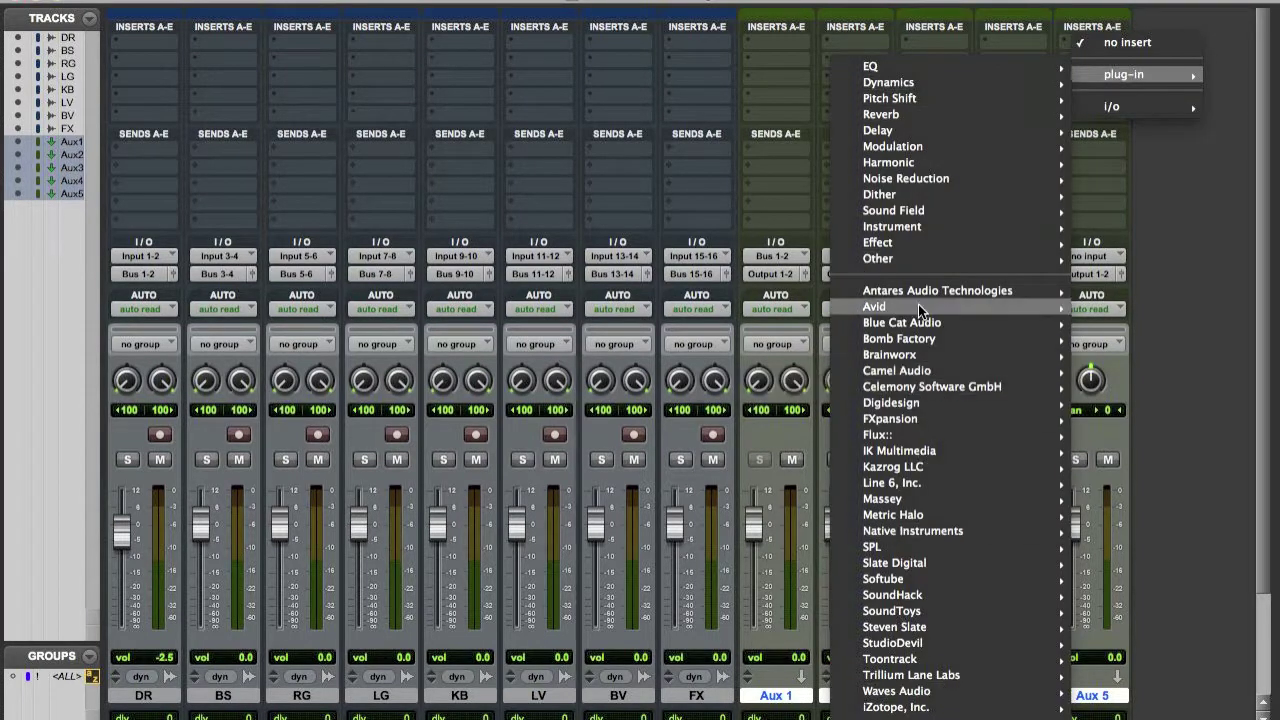
{"action": "left_click", "coordinate": [163, 40]}
Bring up the plug-in choices for Aux 1's first insert.
{"action": "left_click", "coordinate": [774, 41]}
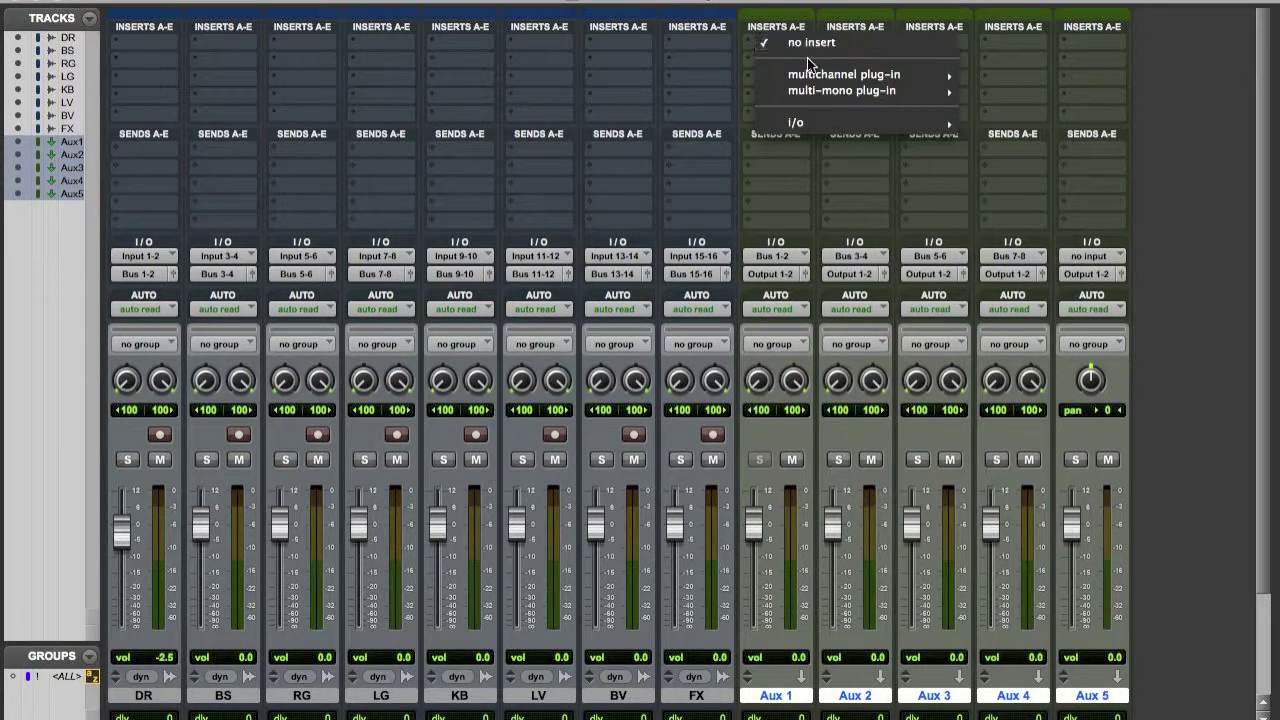
{"action": "left_click", "coordinate": [789, 52]}
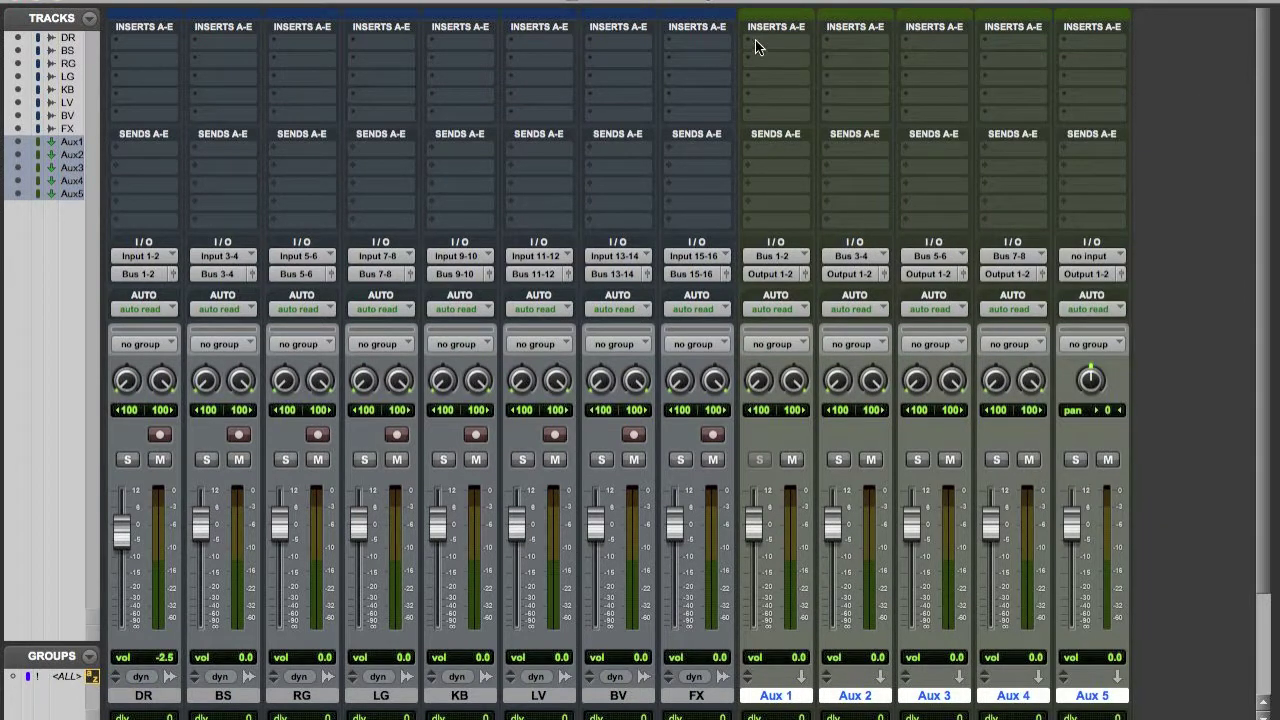
{"action": "left_click", "coordinate": [780, 40]}
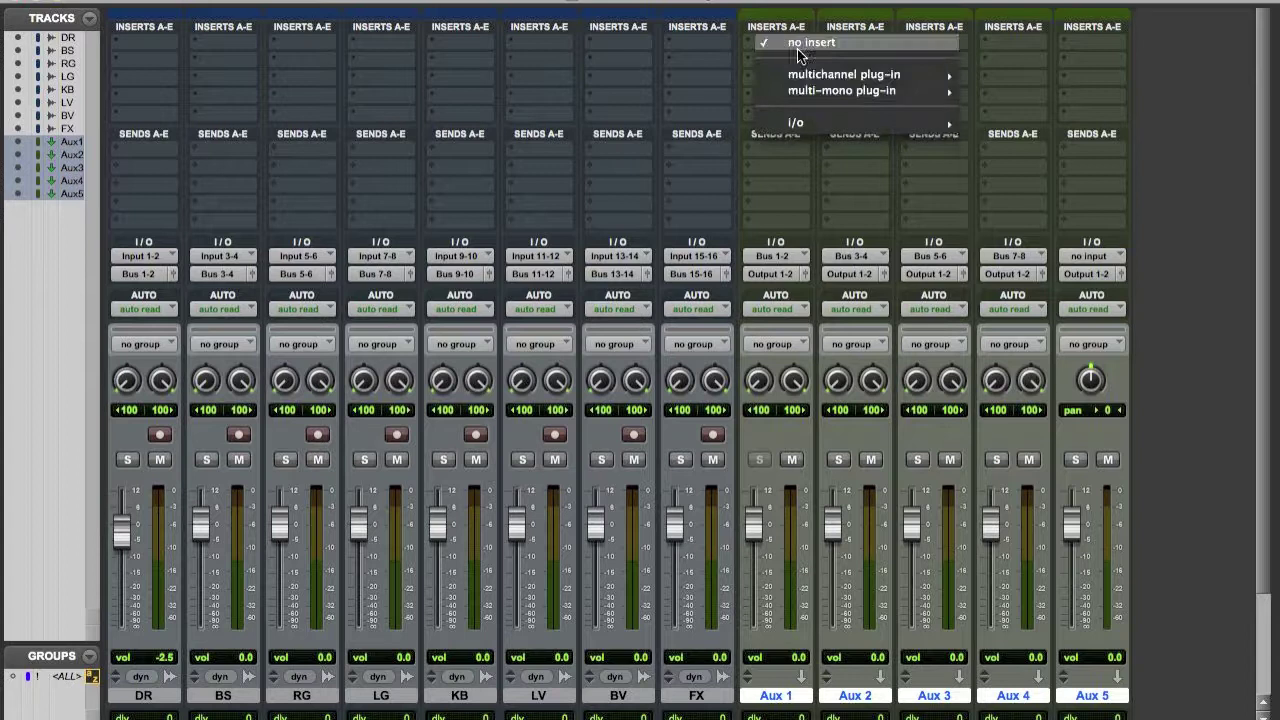
Put EQ3 1-Band on Aux 1's first insert.
{"action": "mouse_move", "coordinate": [843, 74]}
{"action": "mouse_move", "coordinate": [1000, 66]}
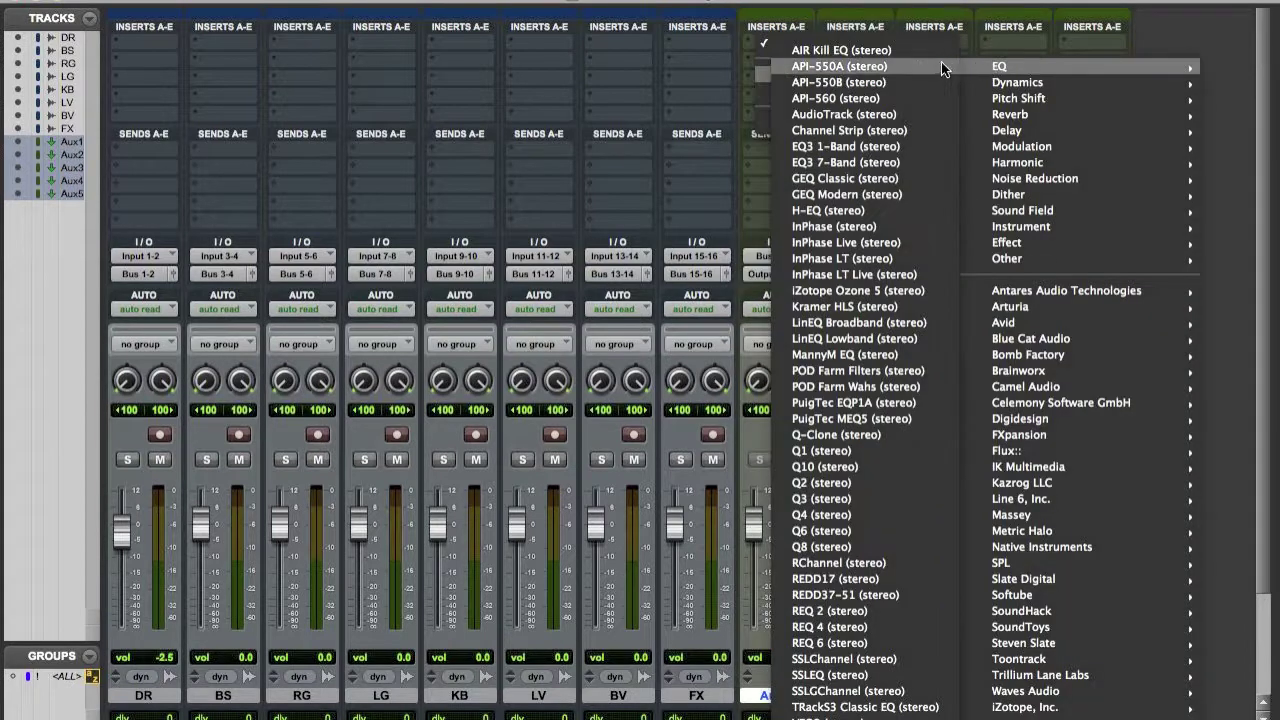
{"action": "left_click", "coordinate": [888, 146]}
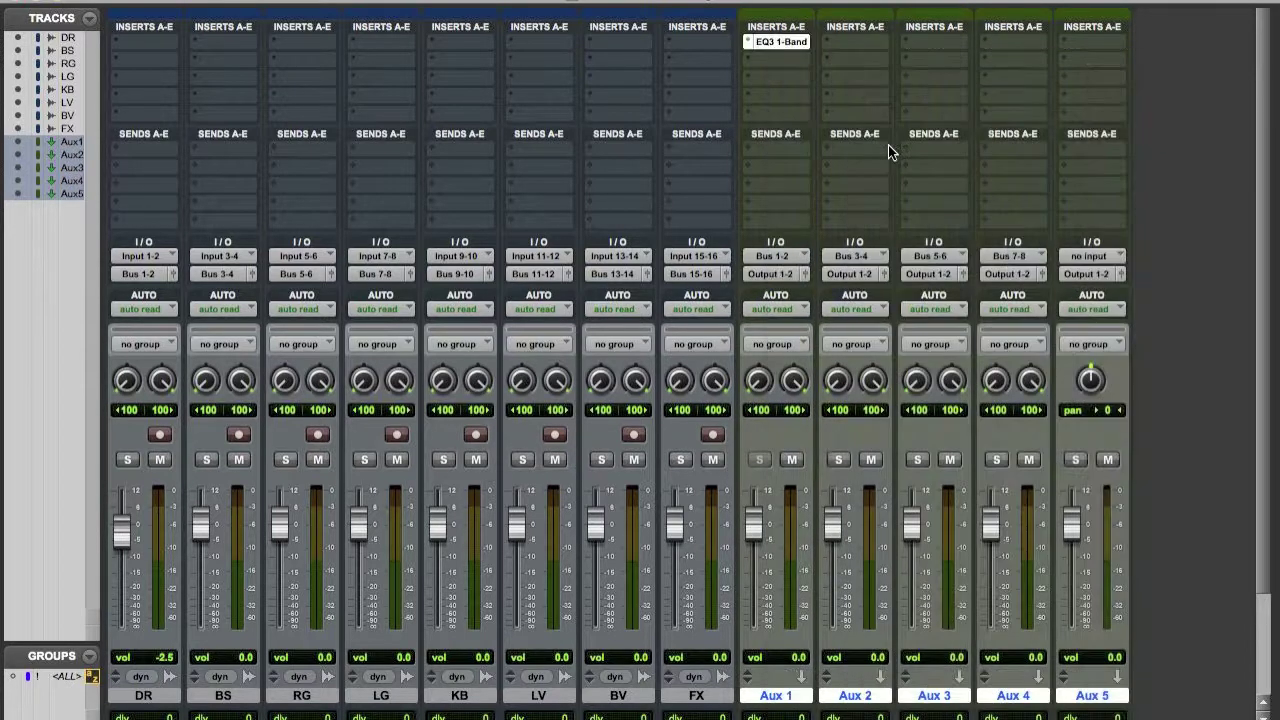
{"action": "left_click", "coordinate": [748, 46]}
{"action": "left_click", "coordinate": [705, 33]}
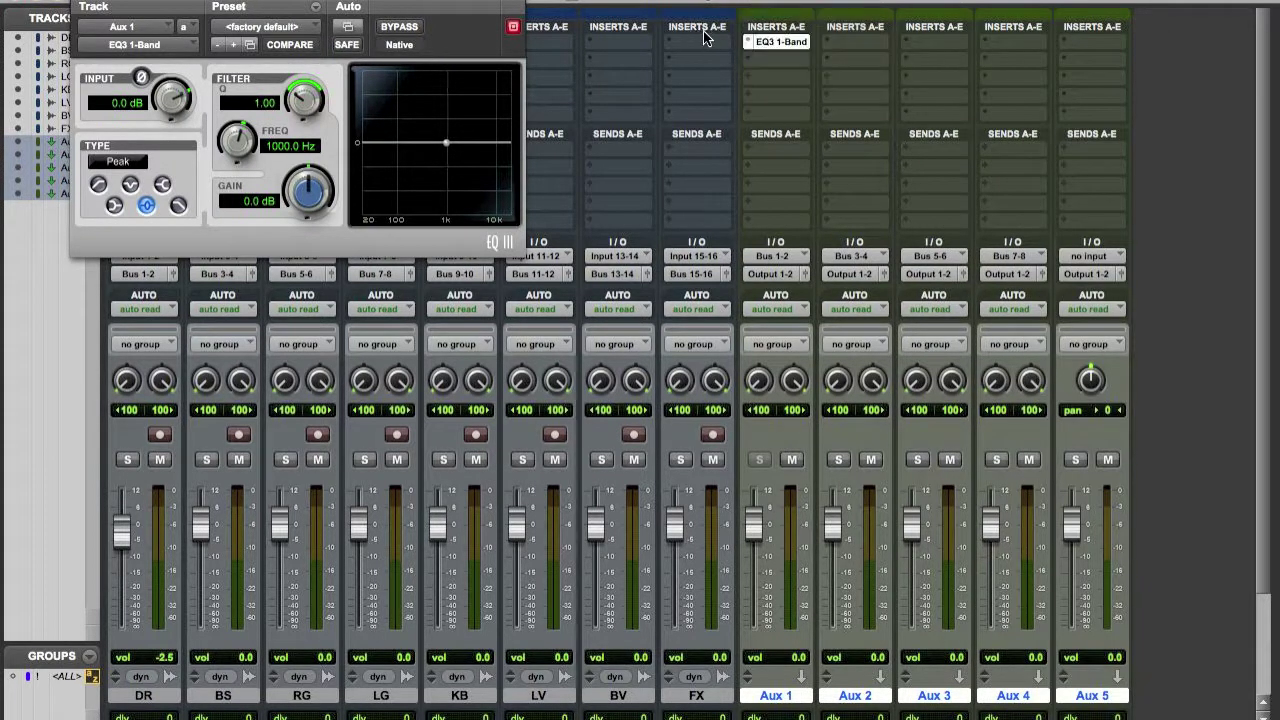
Reopen the EQ3 1-Band window and switch its Target button off.
{"action": "left_click", "coordinate": [782, 44]}
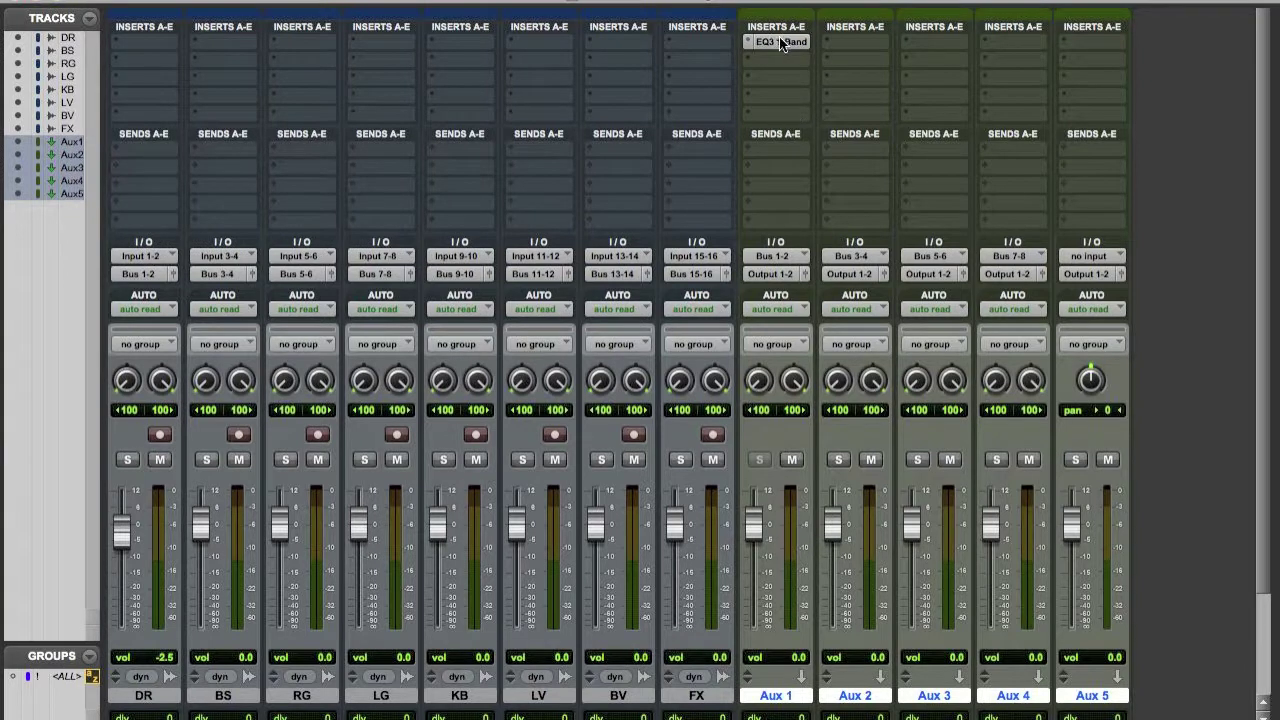
{"action": "left_click", "coordinate": [782, 44]}
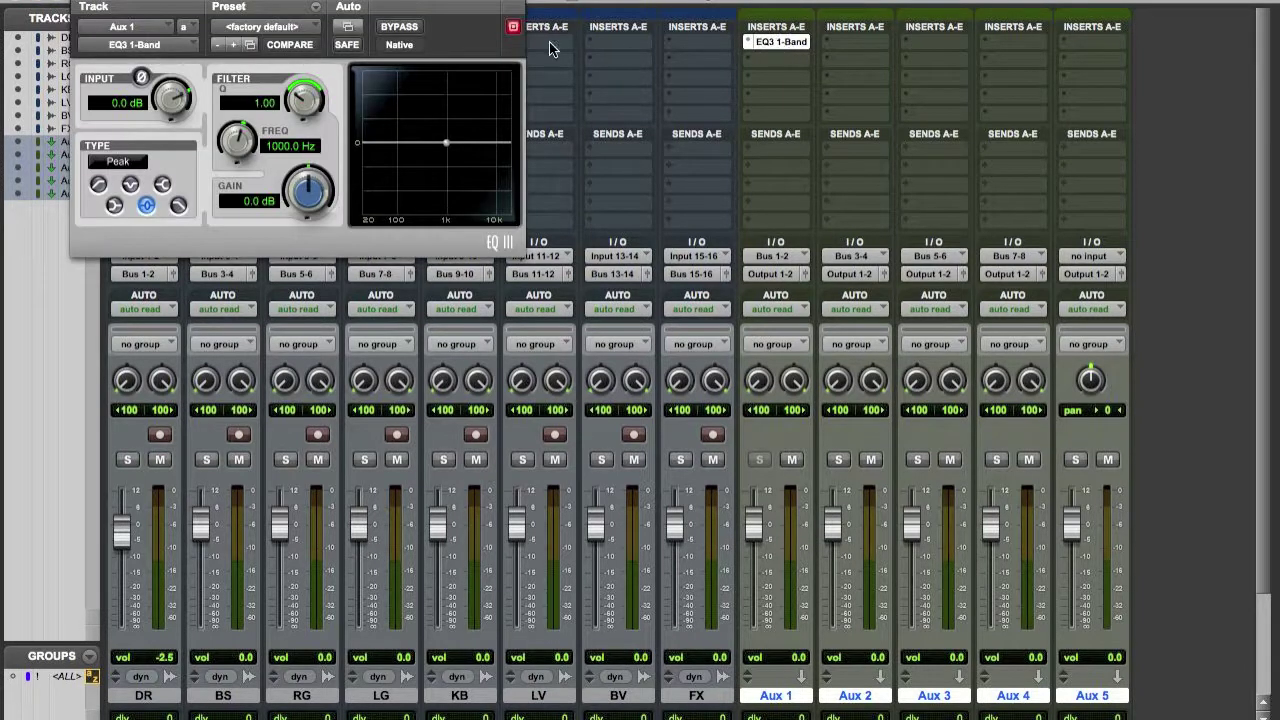
{"action": "left_click", "coordinate": [514, 27]}
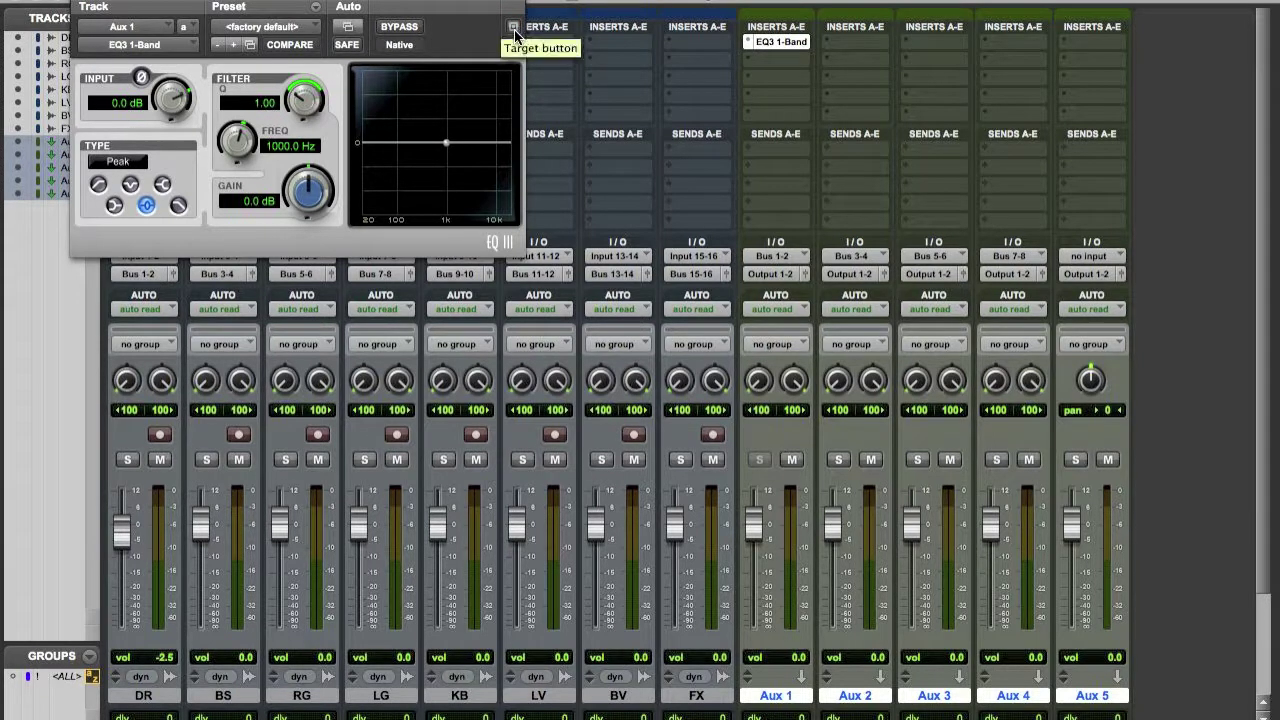
Show the Dynamics plug-ins for Aux 1's second insert.
{"action": "left_click", "coordinate": [780, 62]}
{"action": "mouse_move", "coordinate": [840, 92]}
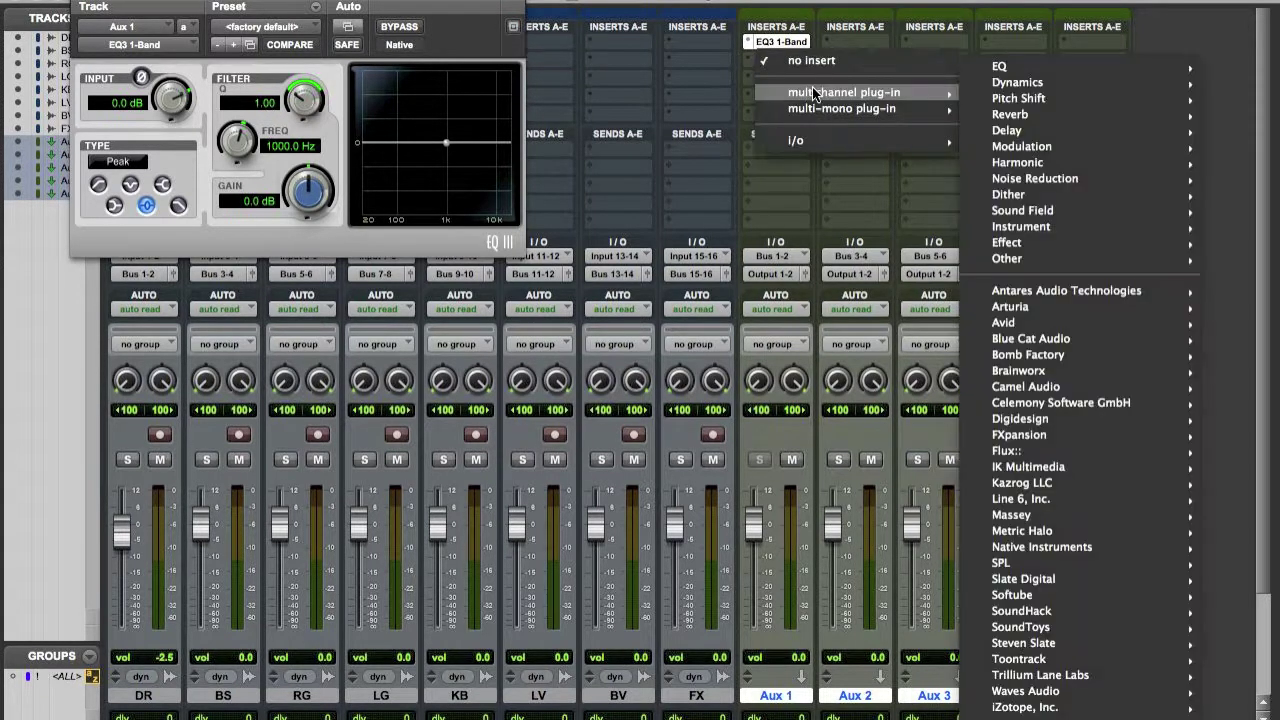
{"action": "mouse_move", "coordinate": [1077, 82]}
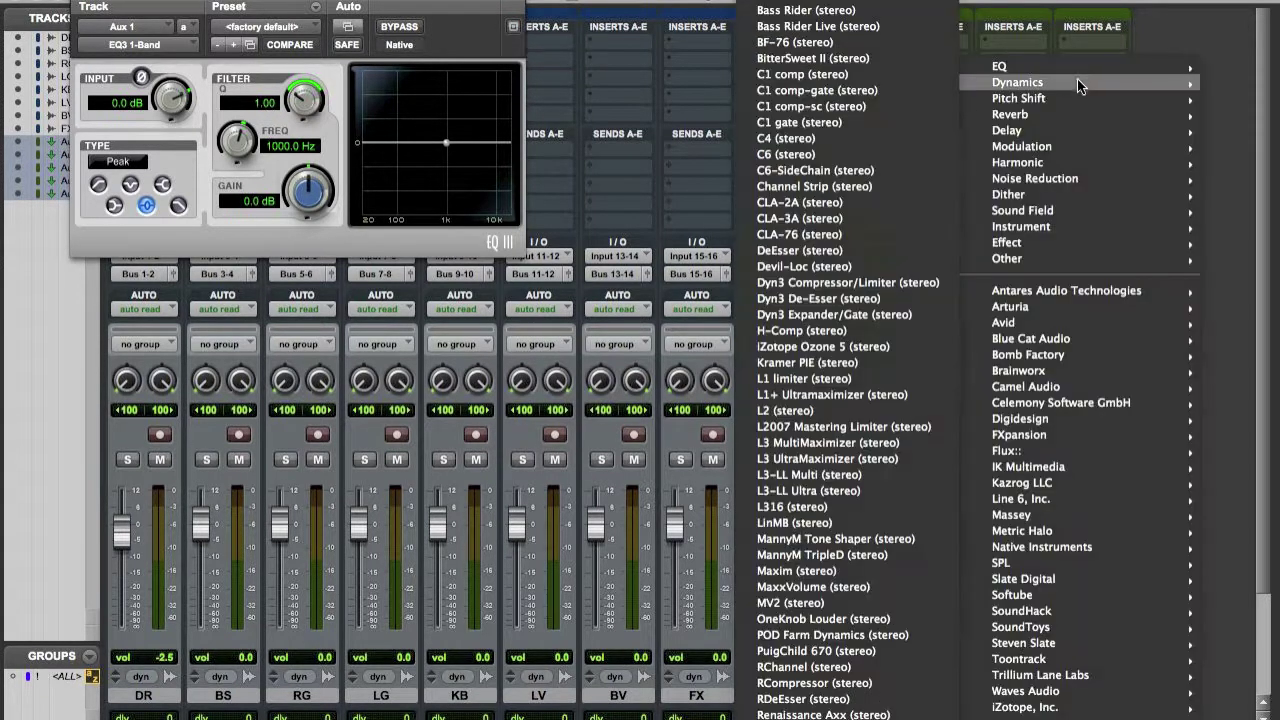
Add Dyn3 Compressor/Limiter to Aux 1's second insert, then close both plug-in windows.
{"action": "left_click", "coordinate": [838, 284]}
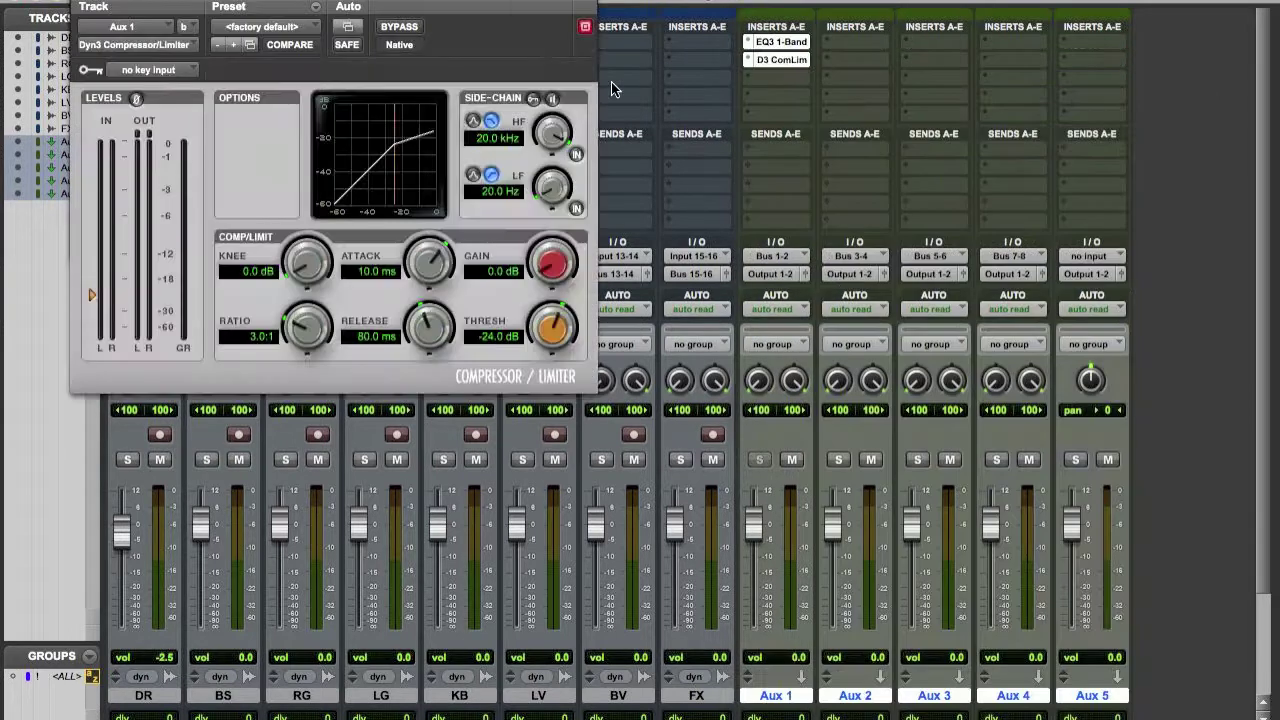
{"action": "left_click_drag", "start_coordinate": [467, 5], "coordinate": [487, 144]}
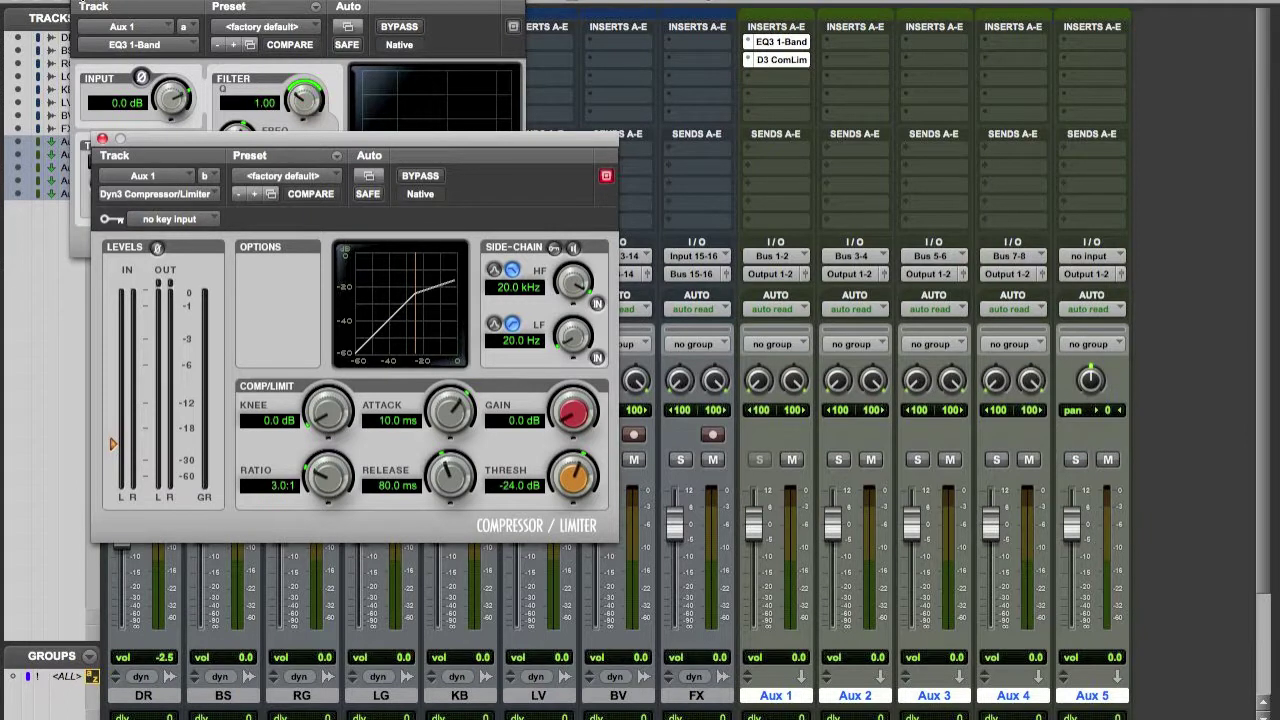
{"action": "left_click", "coordinate": [92, 6]}
{"action": "left_click", "coordinate": [88, 5]}
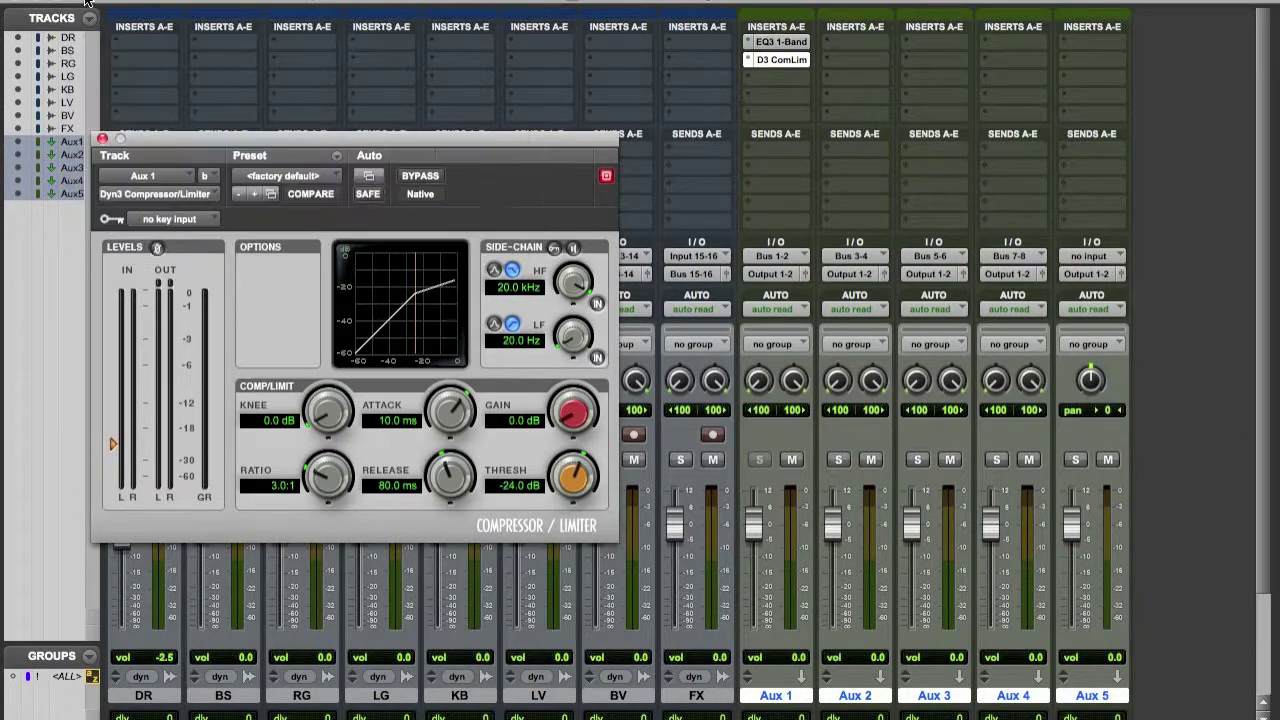
{"action": "left_click", "coordinate": [105, 139]}
Switch one plug-in window between the EQ3 1-Band and compressor settings, then close it.
{"action": "left_click", "coordinate": [794, 41]}
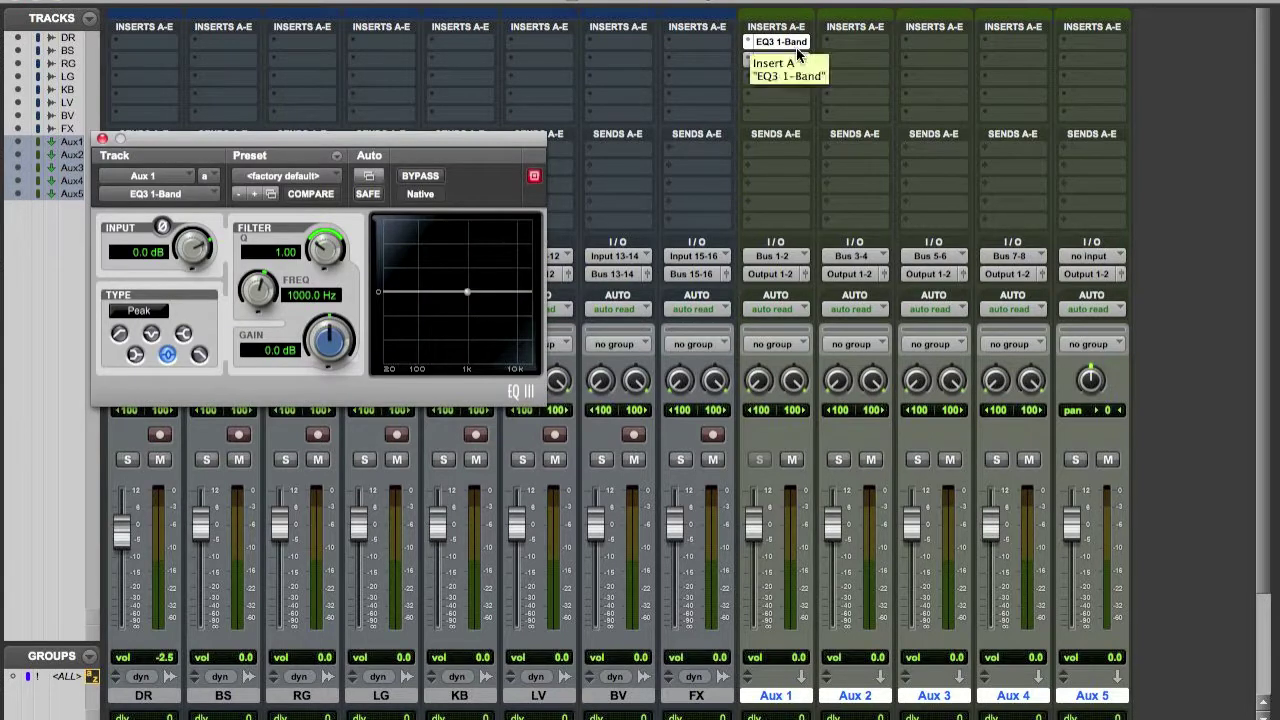
{"action": "left_click", "coordinate": [790, 59]}
{"action": "left_click", "coordinate": [793, 43]}
{"action": "left_click", "coordinate": [793, 60]}
{"action": "left_click", "coordinate": [796, 54]}
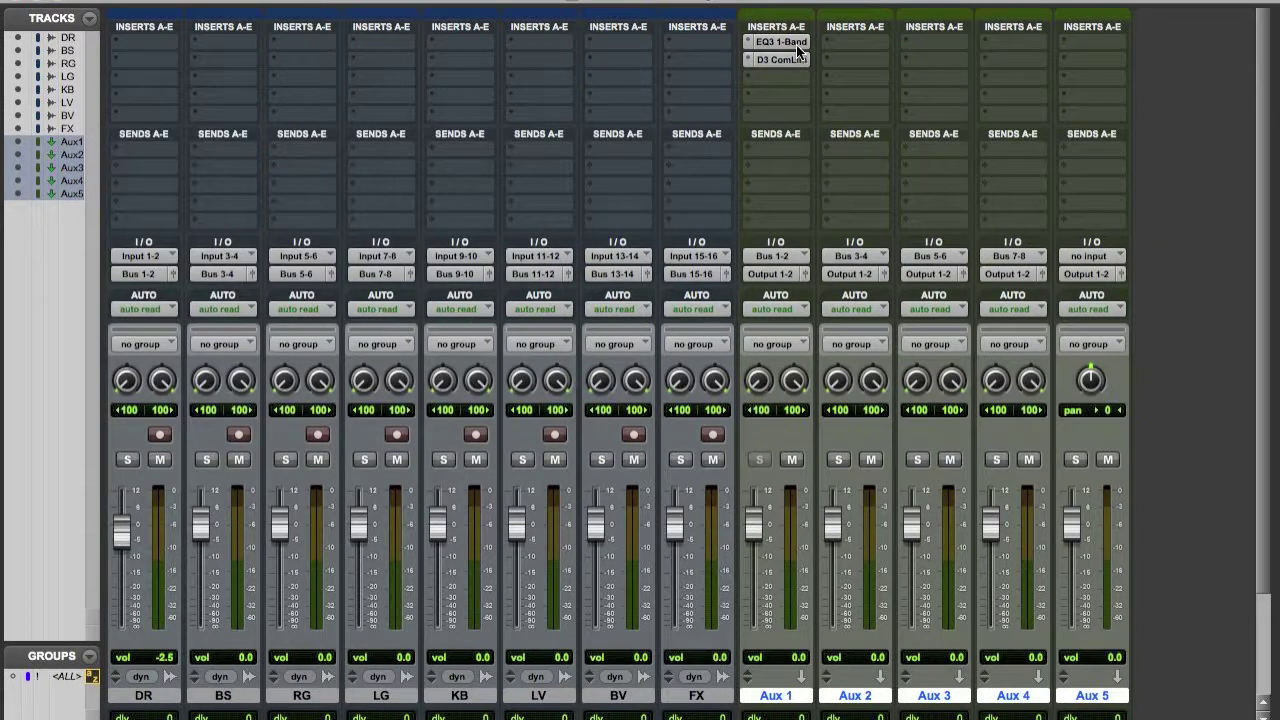
View the EQ3 1-Band and Dyn3 compressor in separate windows, then close both.
{"action": "left_click", "coordinate": [794, 42]}
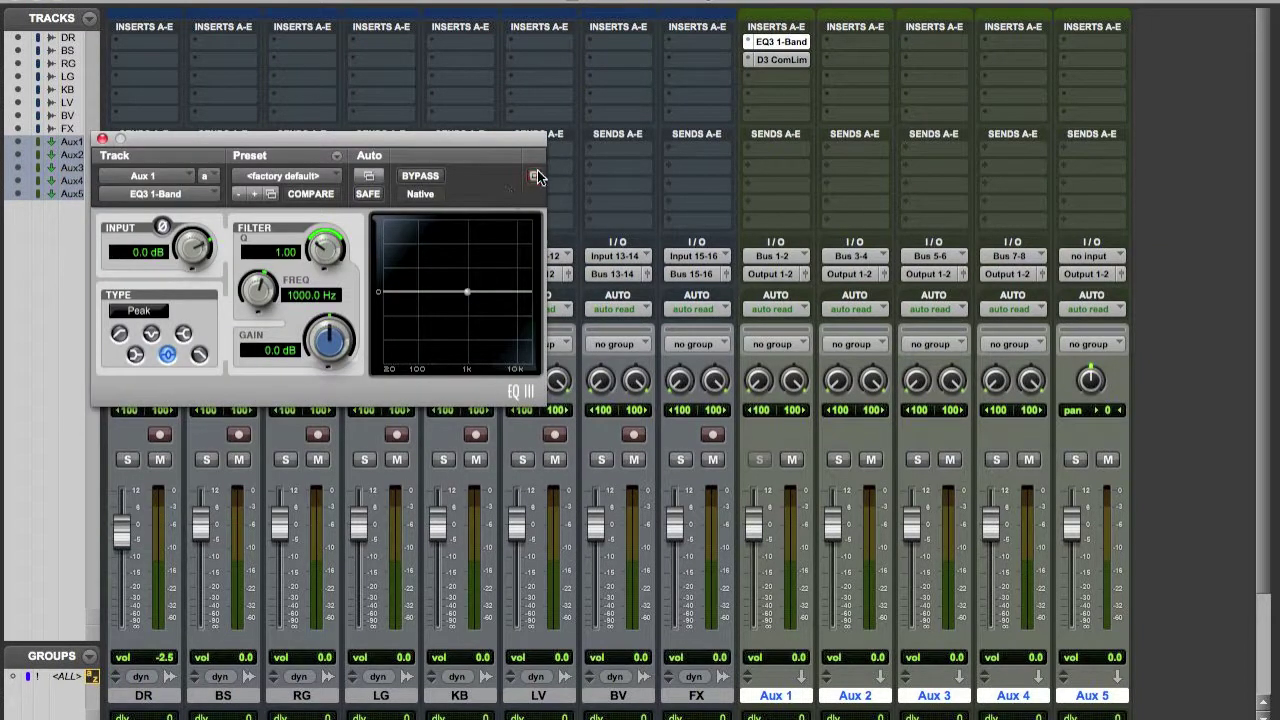
{"action": "left_click", "coordinate": [781, 60]}
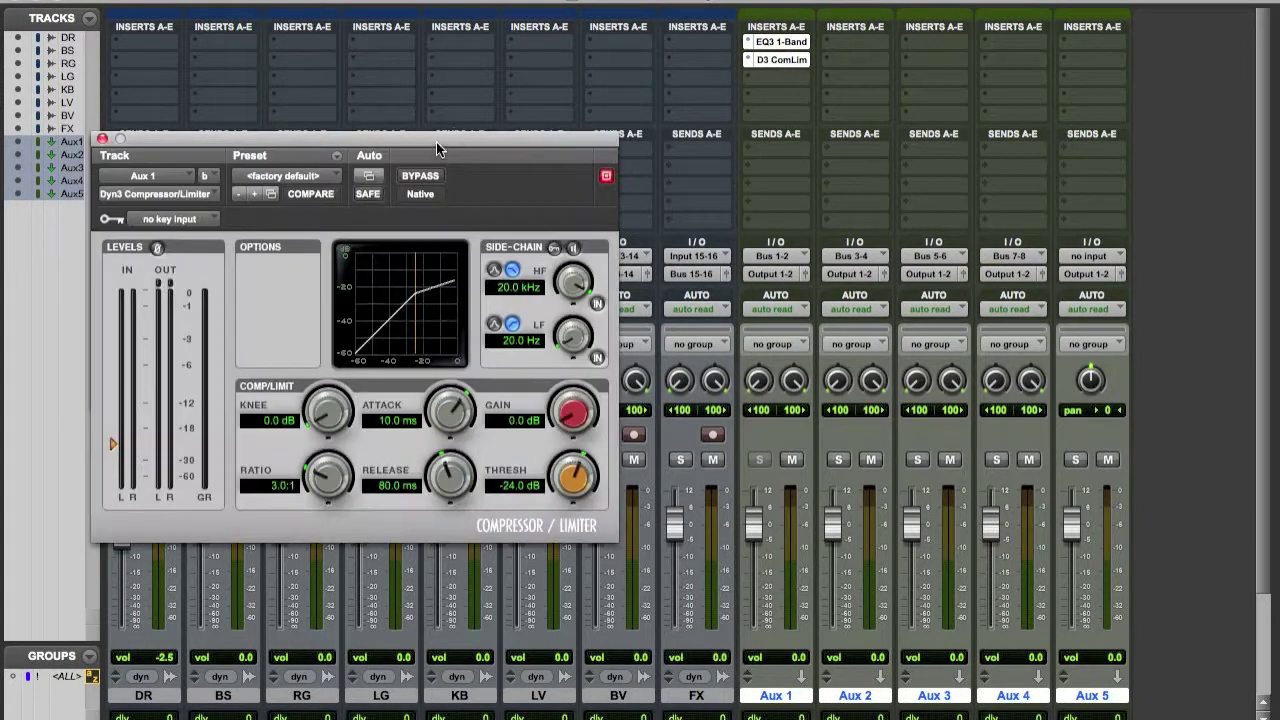
{"action": "left_click_drag", "start_coordinate": [436, 142], "coordinate": [697, 81]}
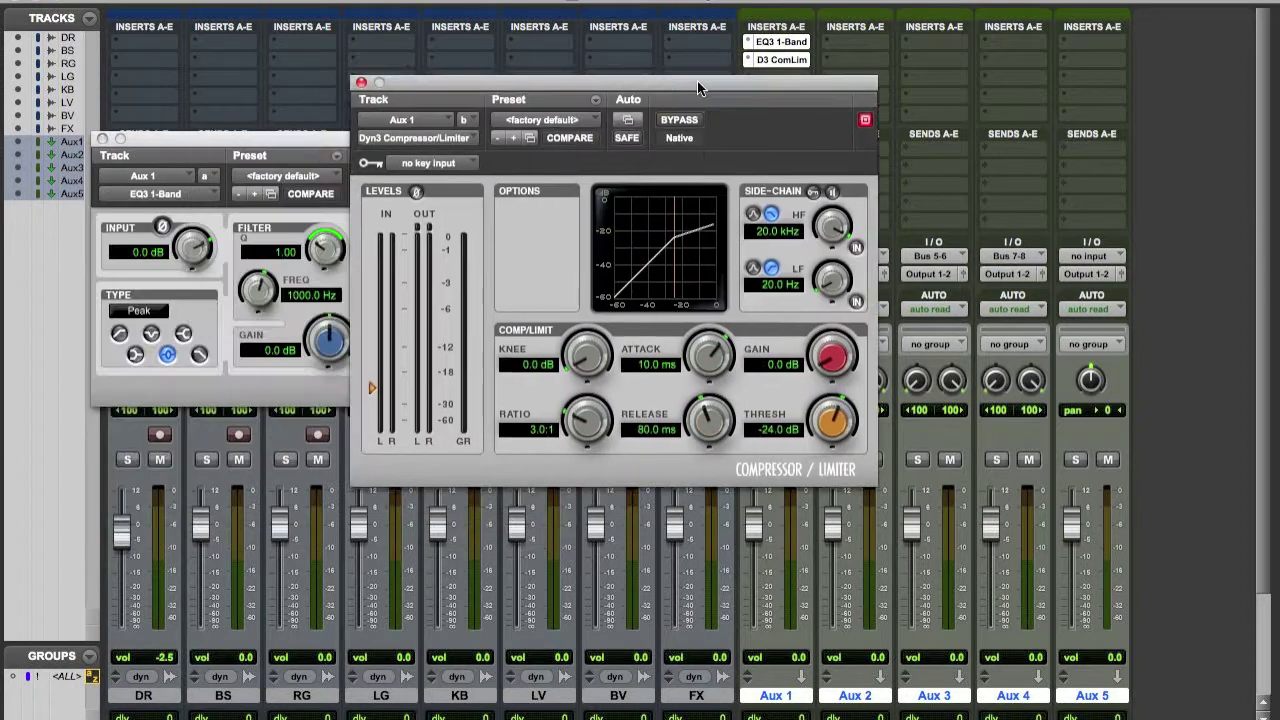
{"action": "left_click", "coordinate": [361, 82]}
{"action": "left_click", "coordinate": [102, 139]}
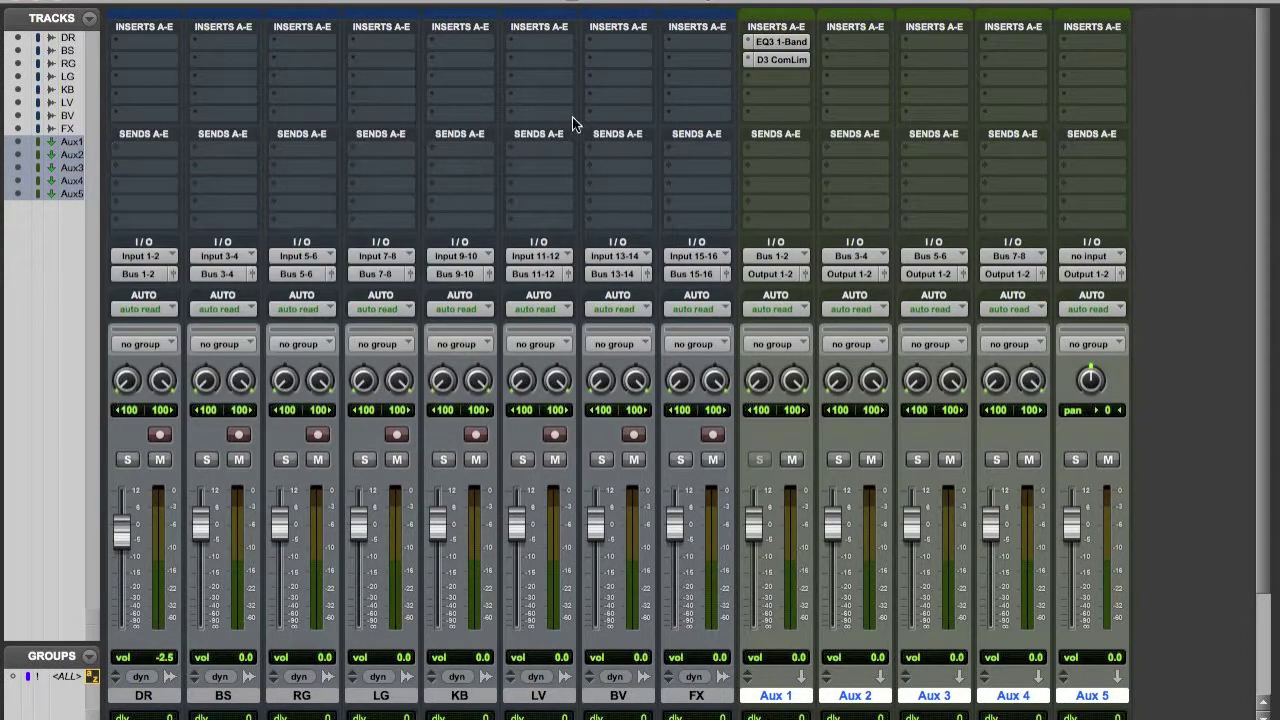
{"action": "left_click", "coordinate": [795, 47]}
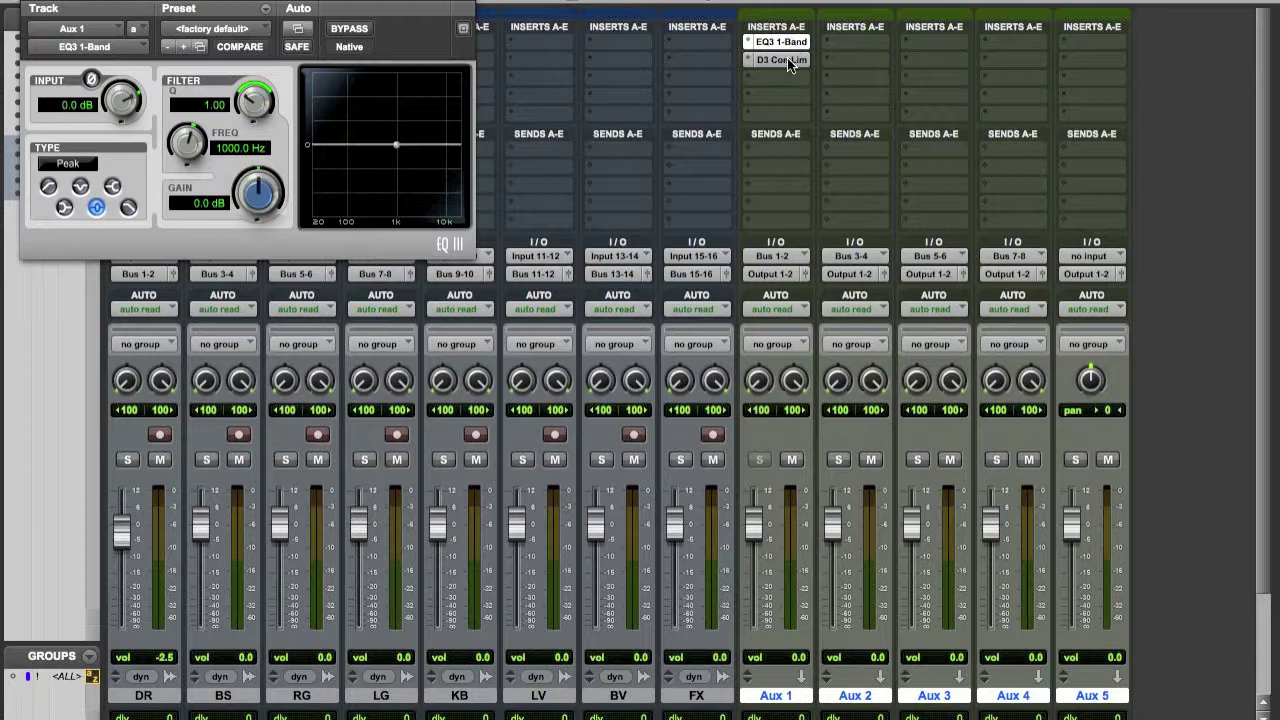
{"action": "left_click", "coordinate": [787, 60]}
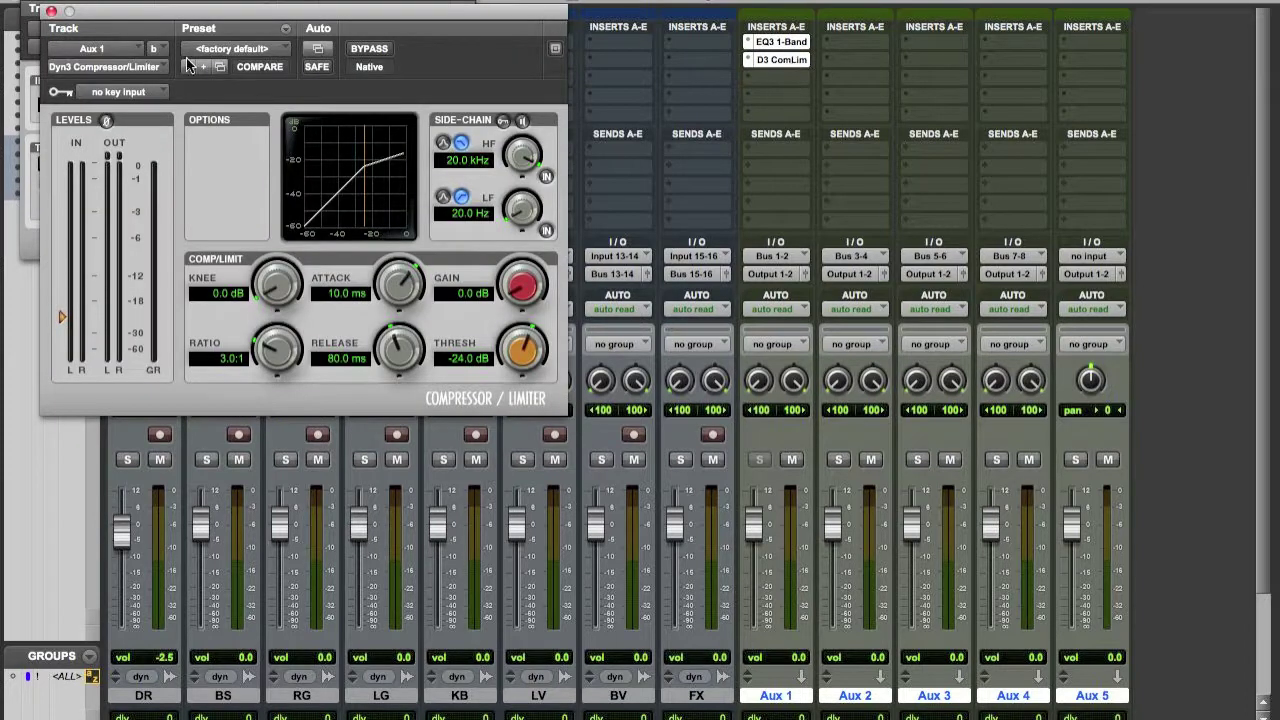
{"action": "left_click", "coordinate": [50, 12]}
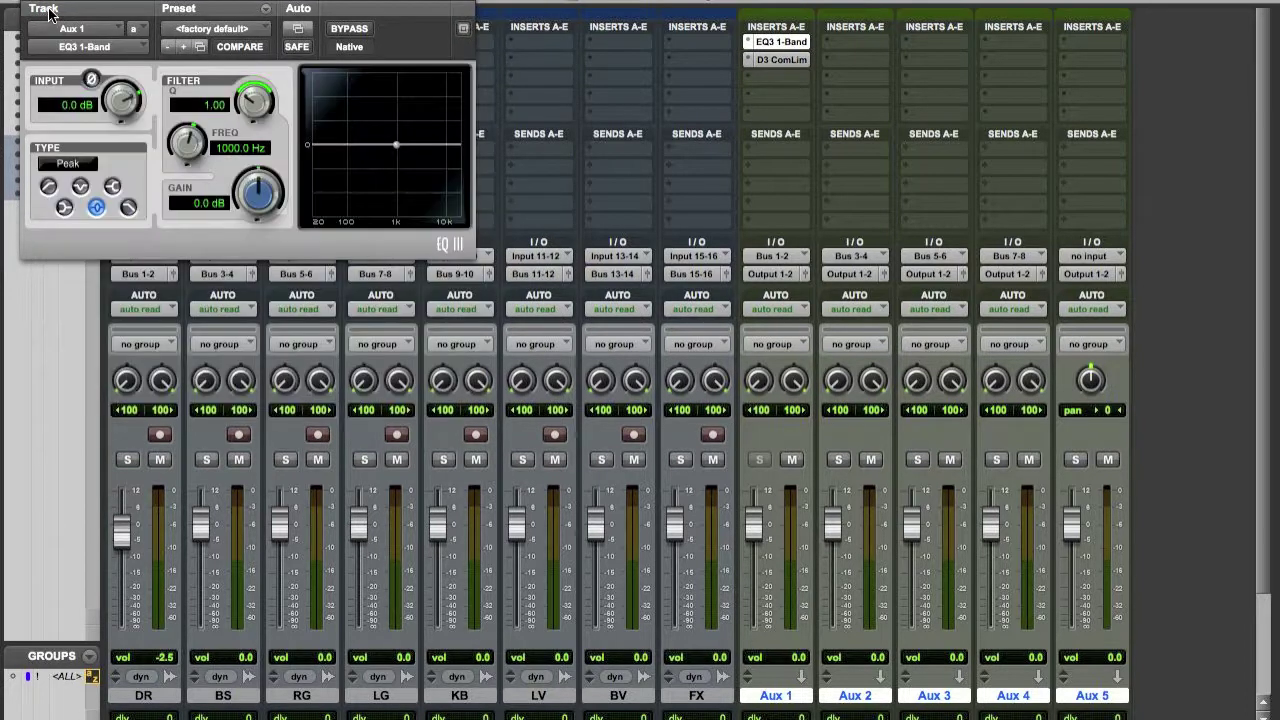
{"action": "left_click", "coordinate": [36, 10]}
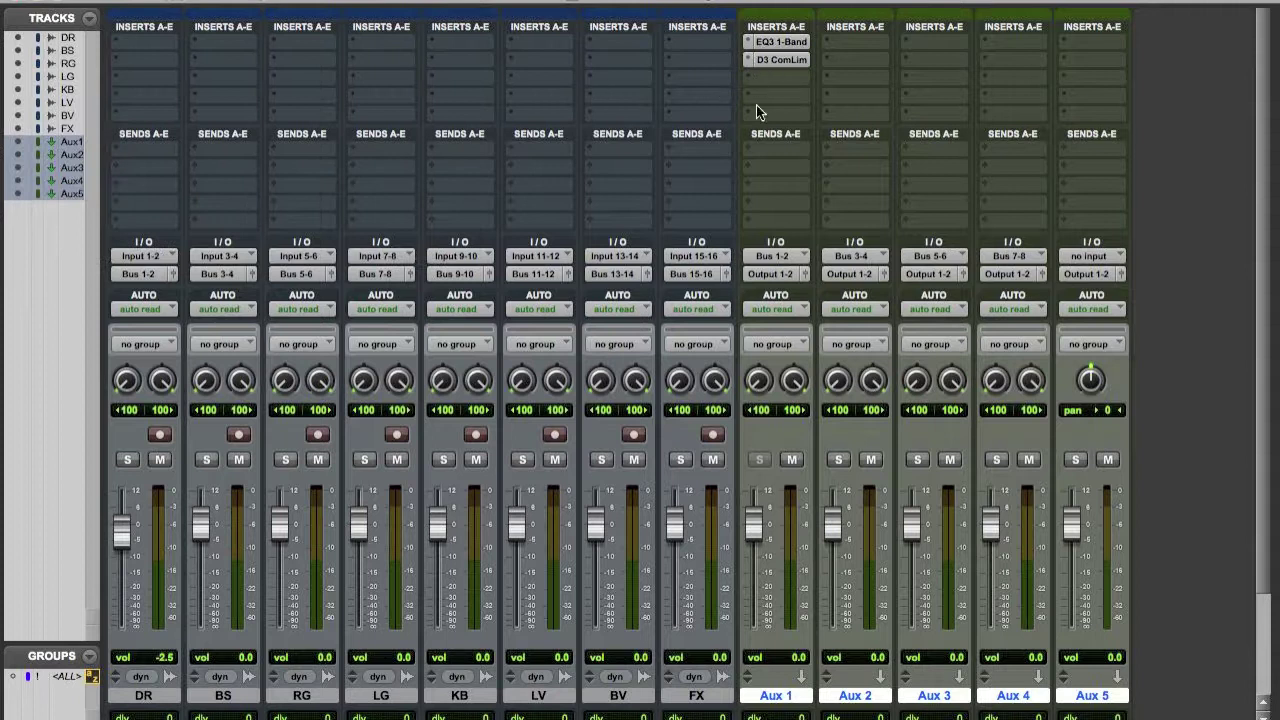
Set Aux 1's first insert to no insert, removing the EQ3 1-Band.
{"action": "left_click", "coordinate": [746, 45]}
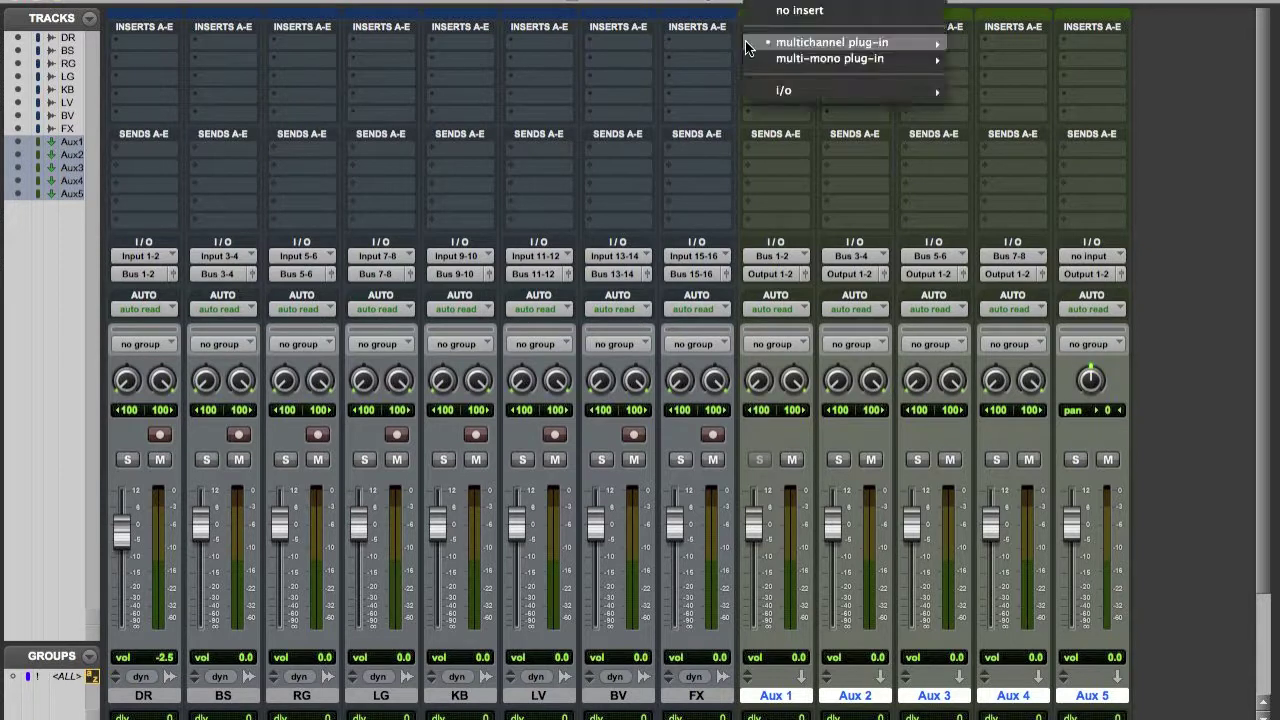
{"action": "left_click", "coordinate": [775, 14]}
{"action": "left_click", "coordinate": [745, 64]}
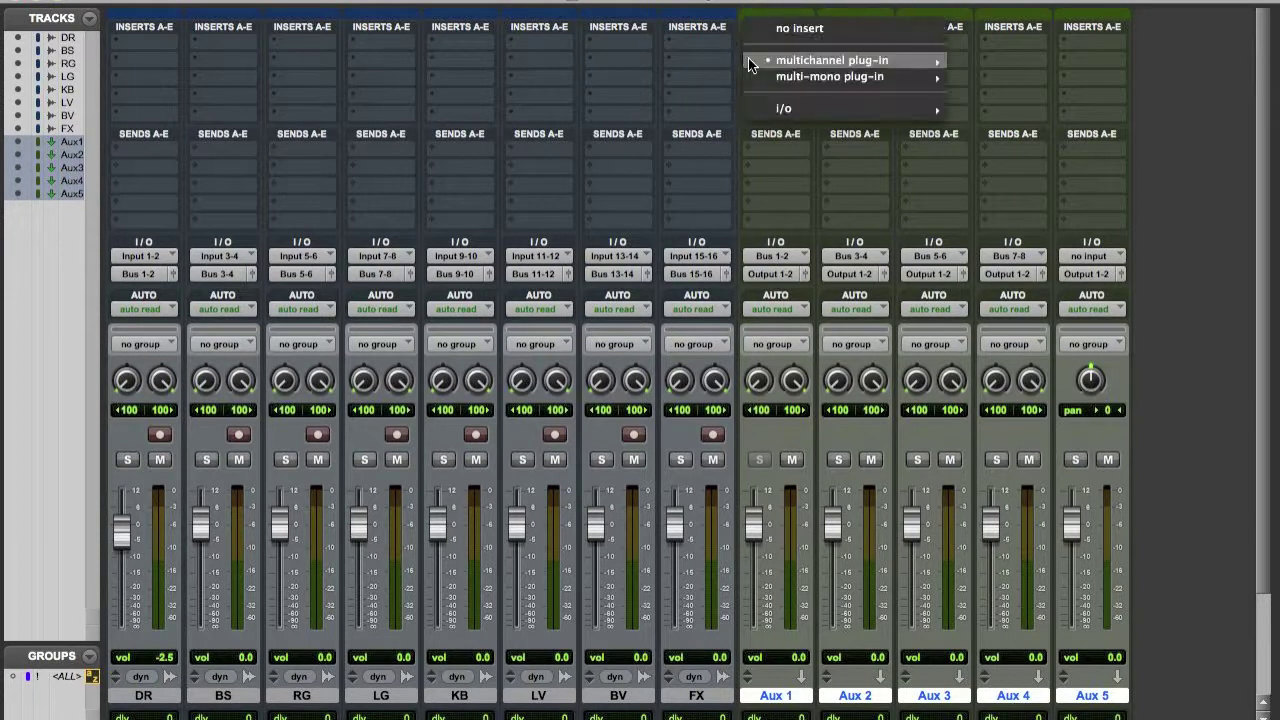
{"action": "left_click", "coordinate": [752, 33]}
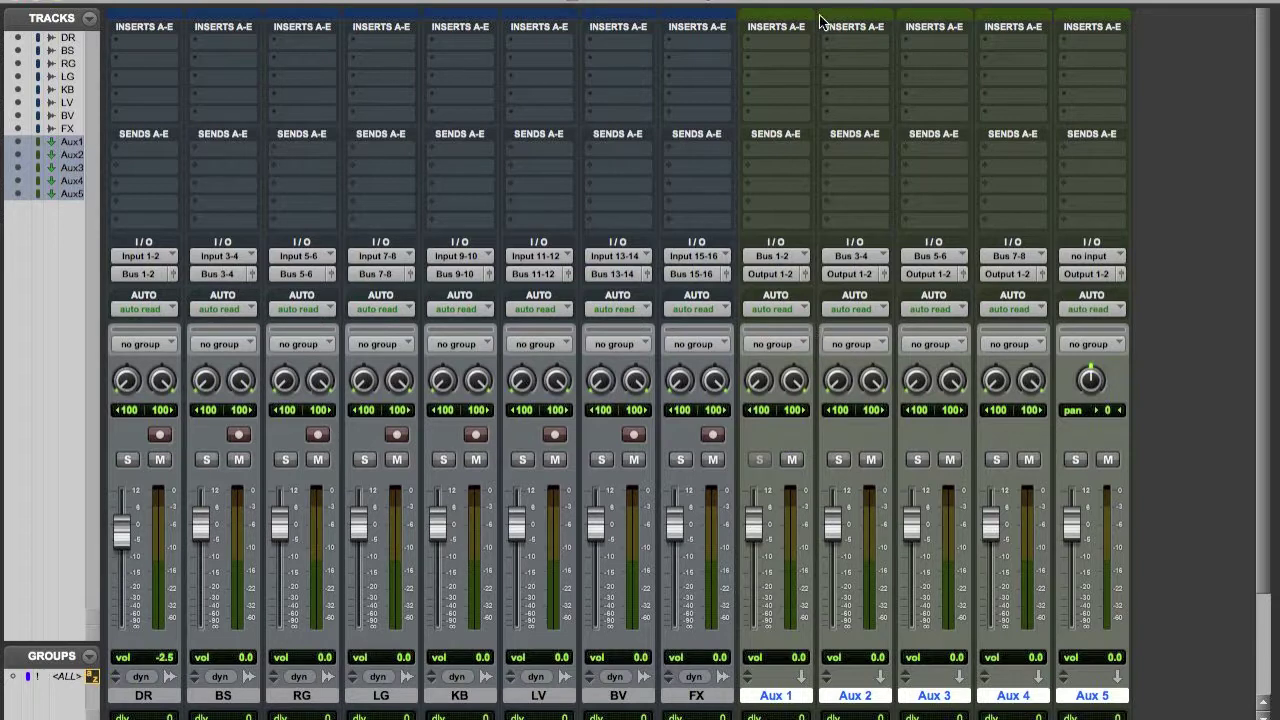
Insert AIR Kill EQ on insert A of every track.
{"action": "left_click", "coordinate": [749, 46]}
{"action": "mouse_move", "coordinate": [830, 64]}
{"action": "mouse_move", "coordinate": [1008, 66]}
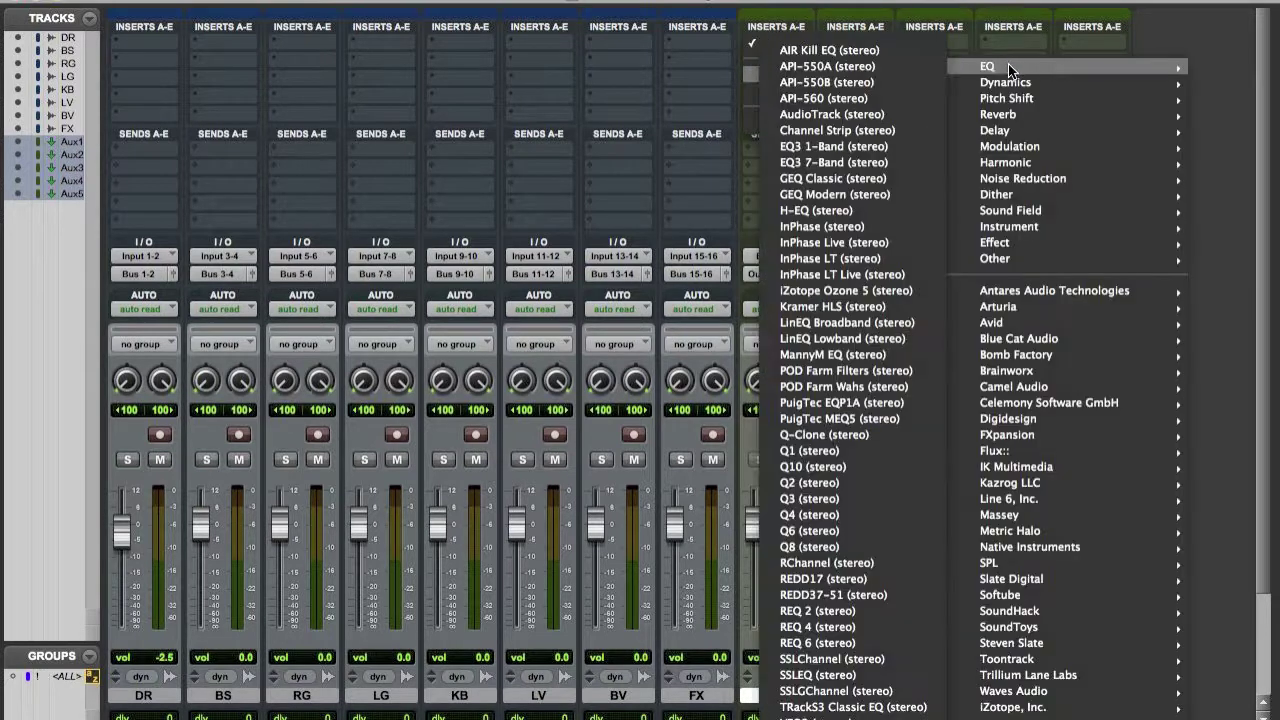
{"action": "left_click", "coordinate": [871, 48]}
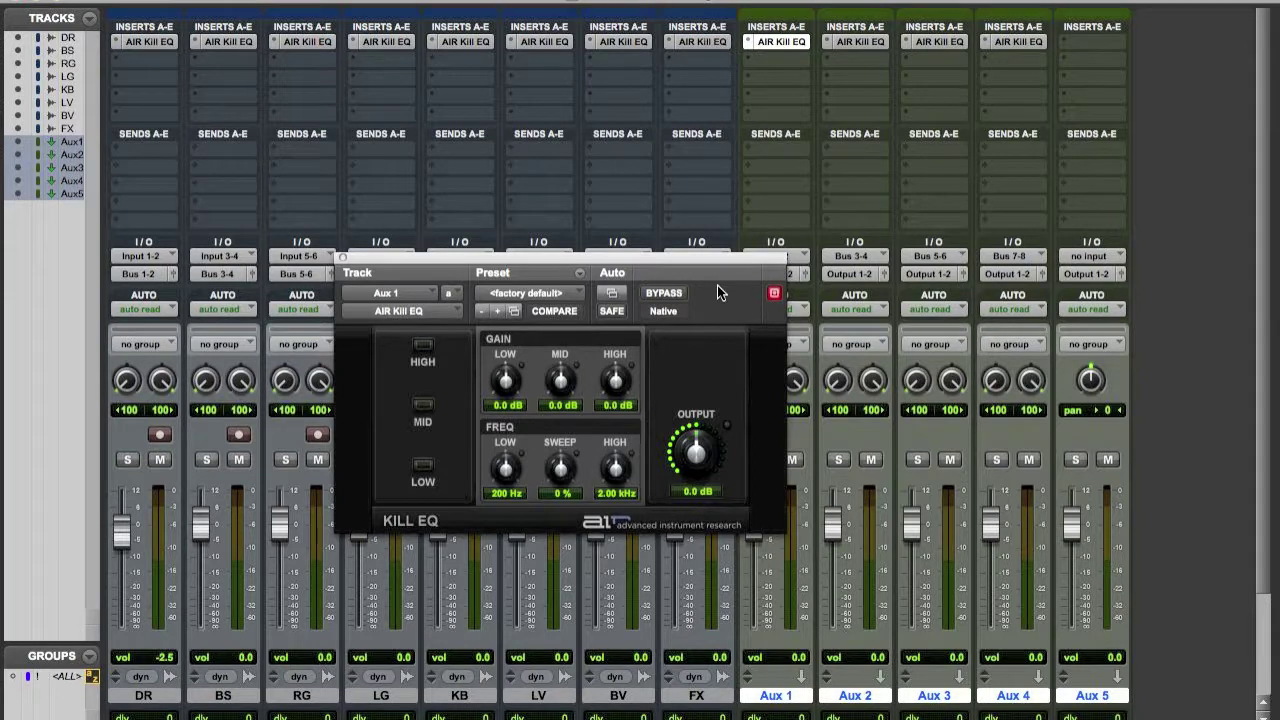
Insert EQ3 7-Band on insert B of Aux 1 through Aux 4.
{"action": "left_click", "coordinate": [752, 56]}
{"action": "mouse_move", "coordinate": [850, 94]}
{"action": "mouse_move", "coordinate": [1028, 66]}
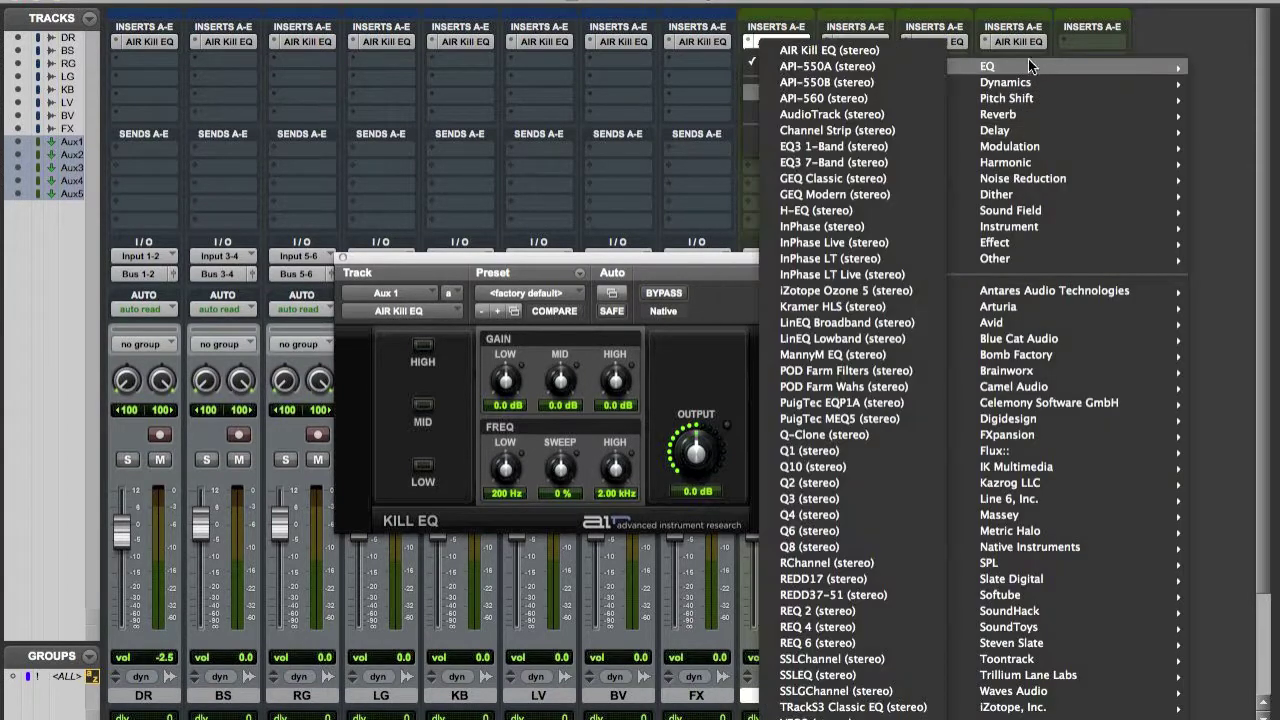
{"action": "left_click", "coordinate": [854, 162], "text": "alt+shift"}
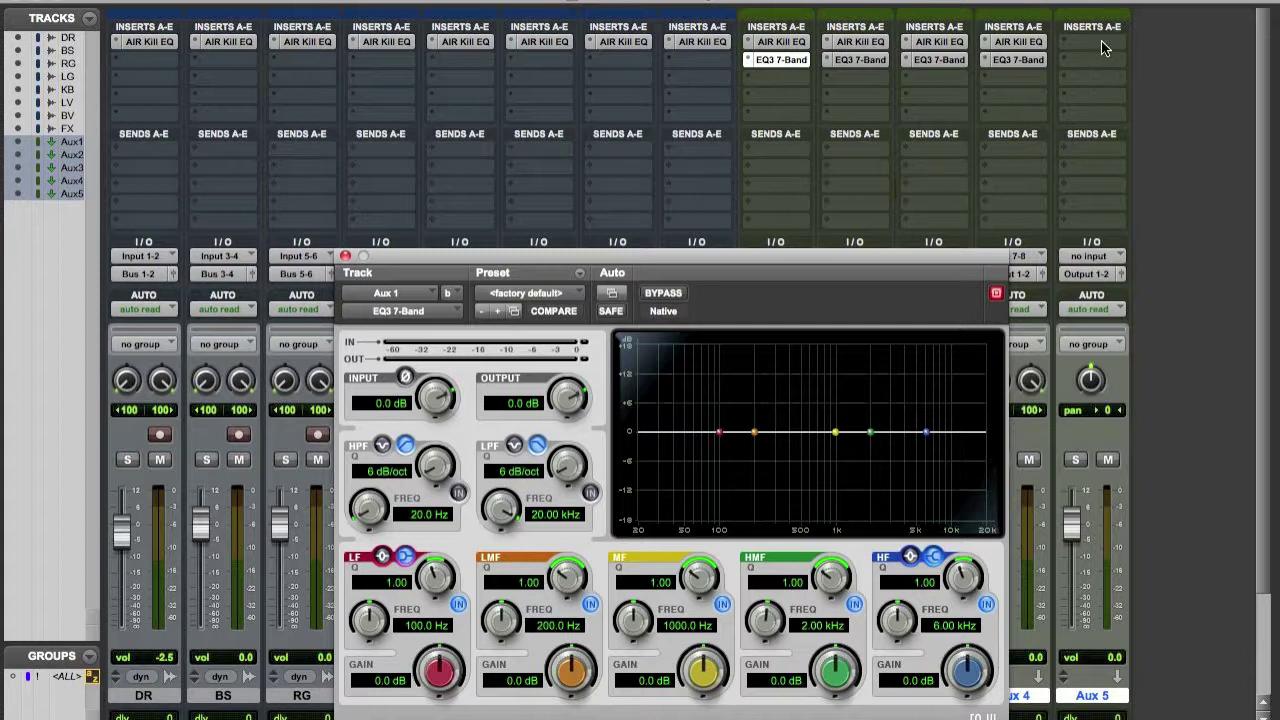
Remove AIR Kill EQ from every track and toggle bypass on the aux EQ3 7-Band inserts.
{"action": "left_click", "coordinate": [746, 41]}
{"action": "left_click", "coordinate": [773, 10], "text": "alt"}
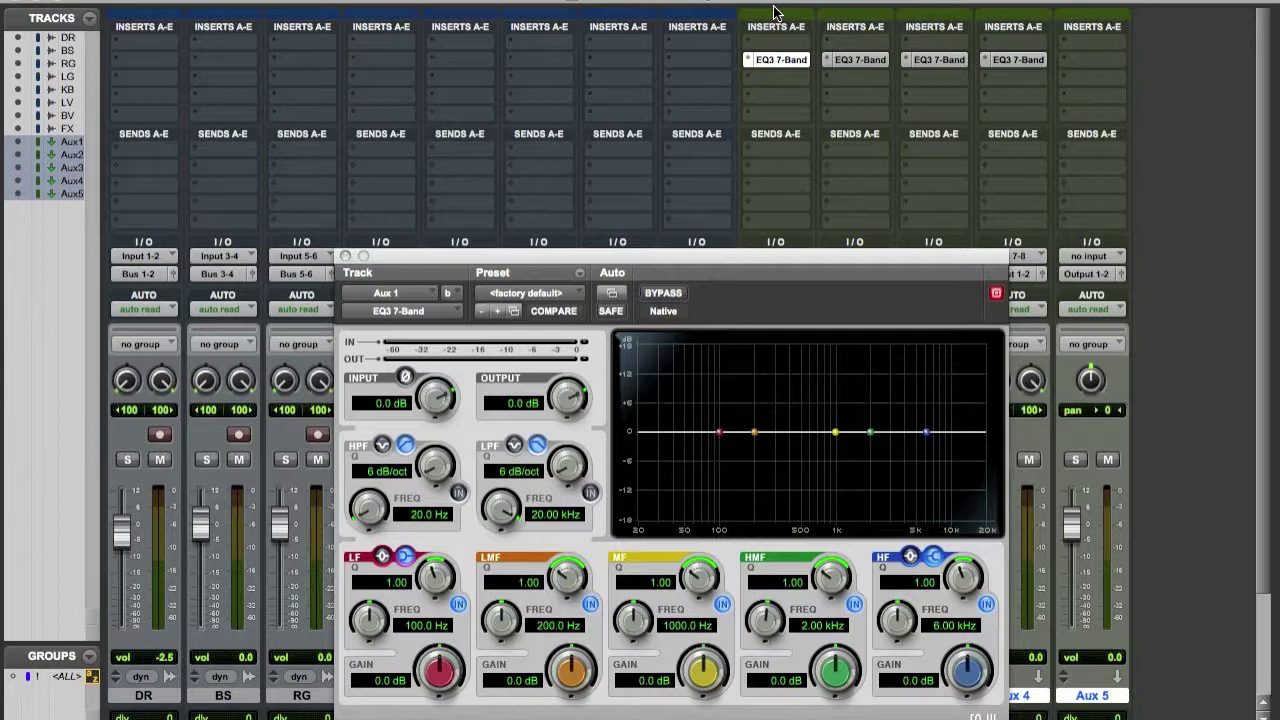
{"action": "left_click", "coordinate": [788, 62], "text": "super"}
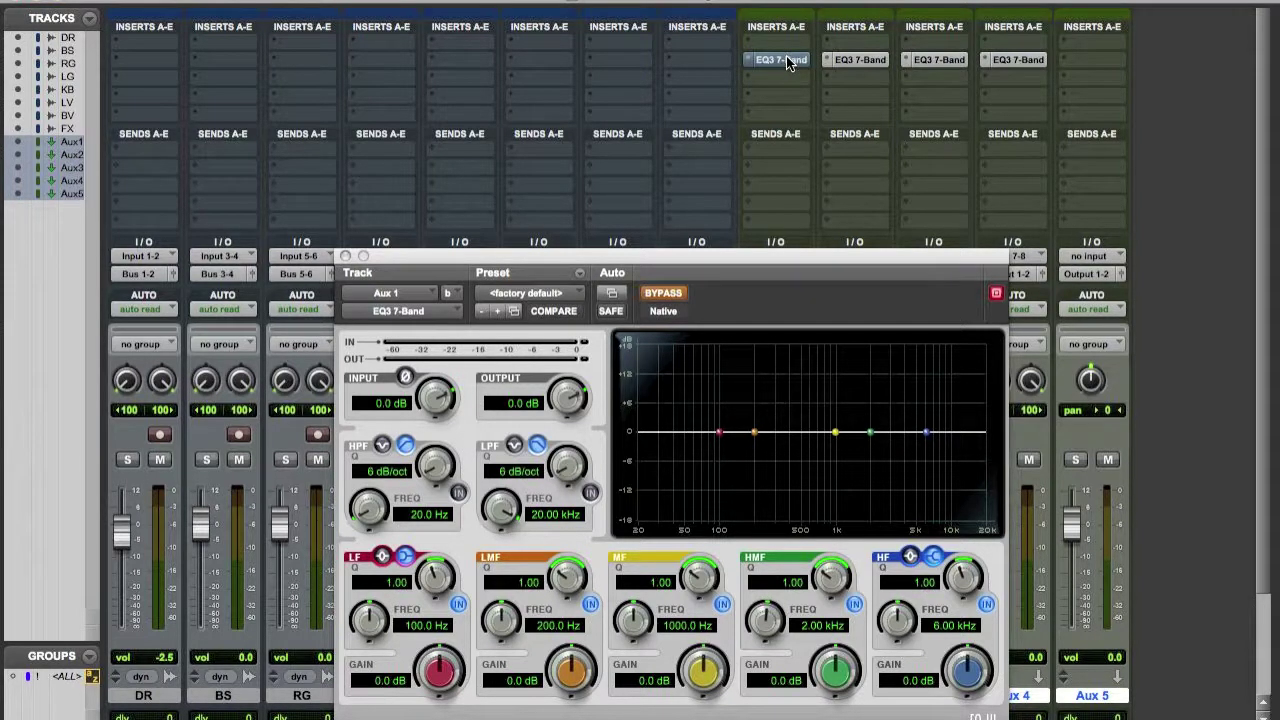
{"action": "left_click", "coordinate": [663, 293]}
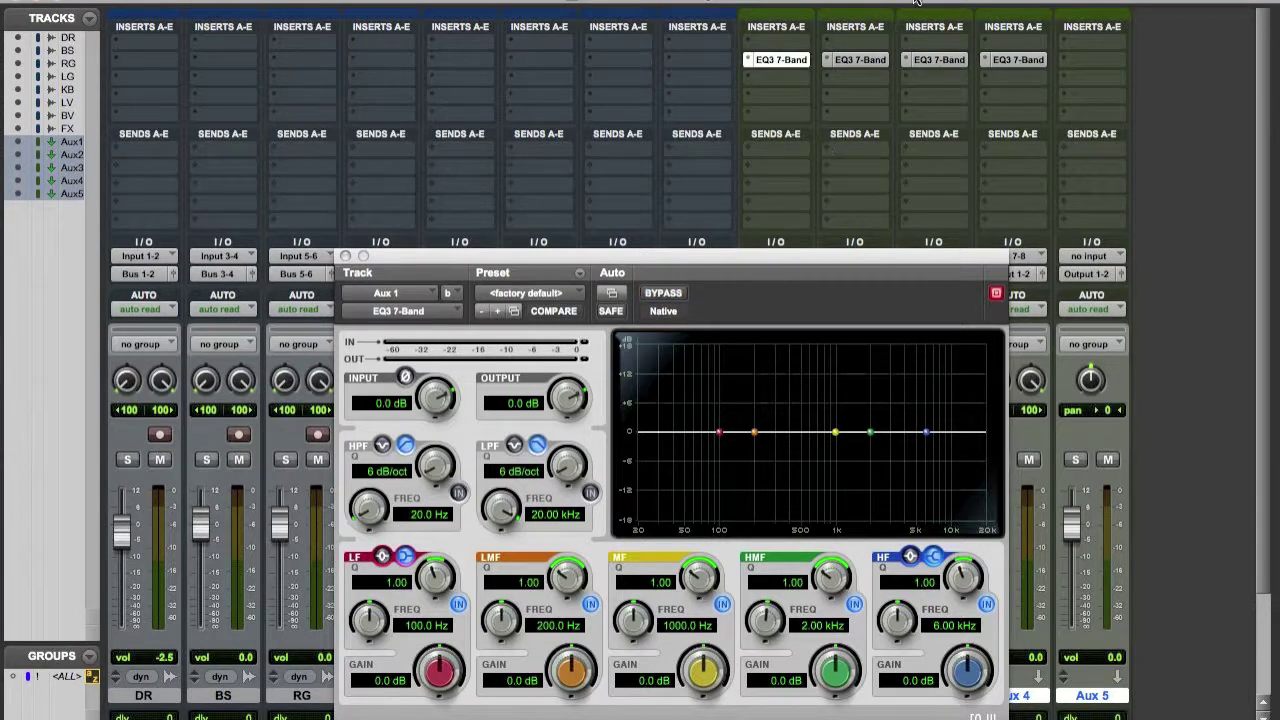
{"action": "left_click", "coordinate": [846, 60]}
{"action": "left_click", "coordinate": [863, 59], "text": "alt+super"}
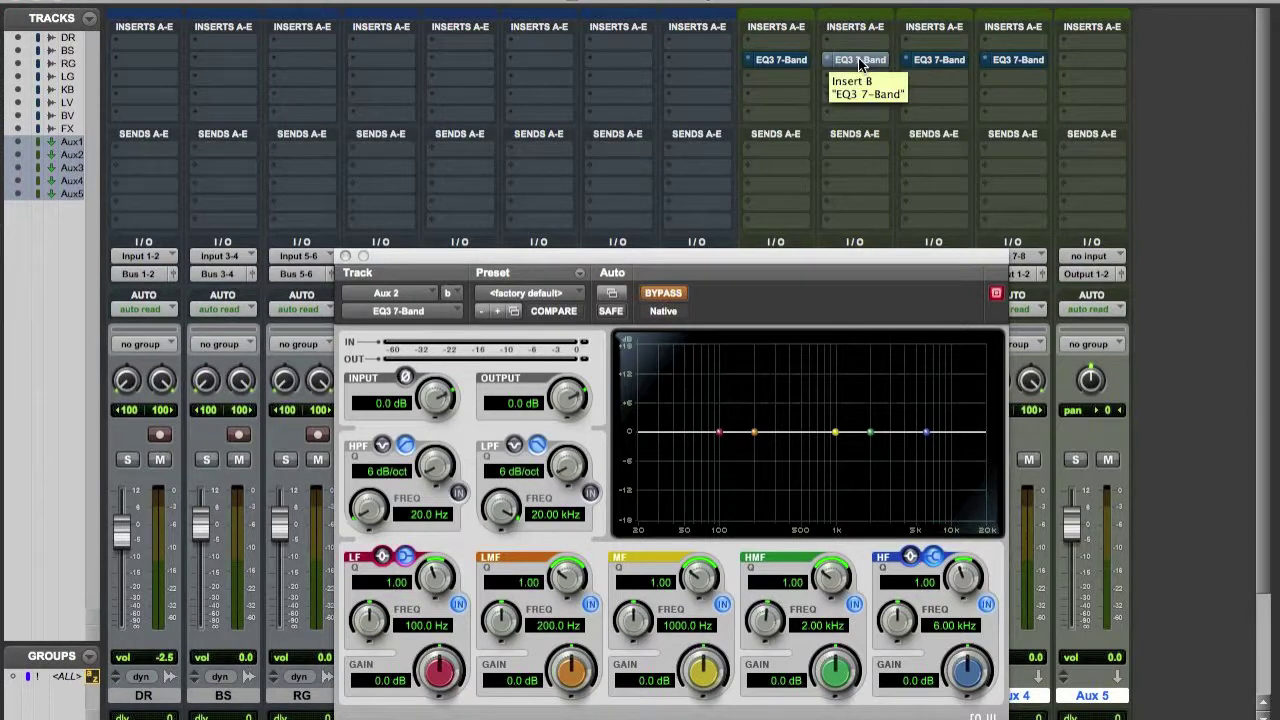
Copy EQ3 7-Band onto BV and LV, close its window, and re-enable all EQ3 inserts.
{"action": "left_click_drag", "start_coordinate": [865, 62], "coordinate": [637, 65]}
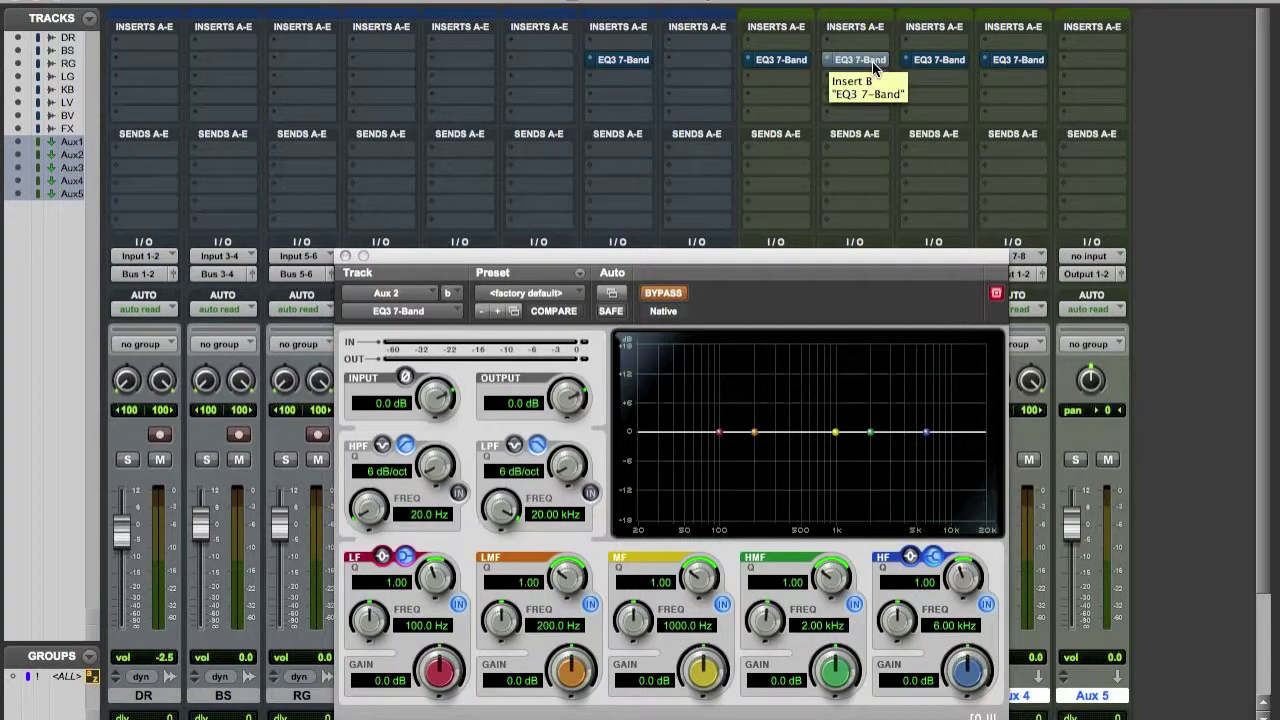
{"action": "left_click_drag", "start_coordinate": [873, 66], "coordinate": [523, 61]}
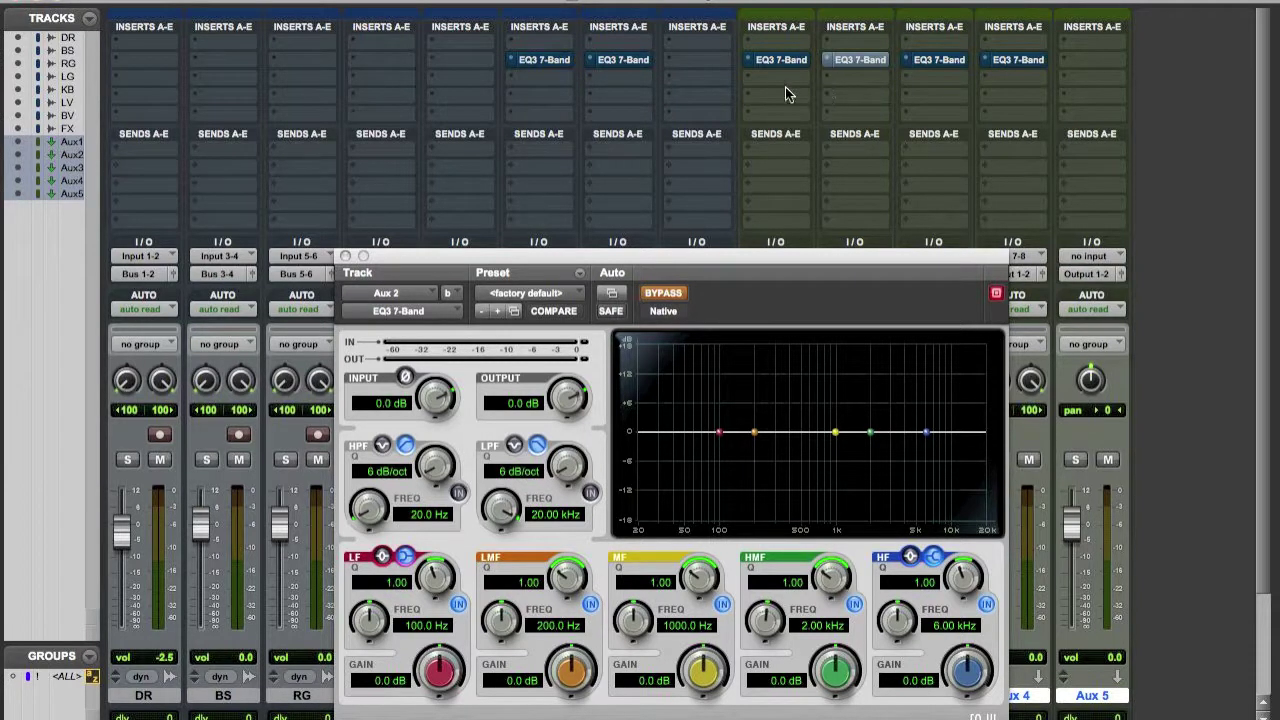
{"action": "left_click", "coordinate": [346, 257]}
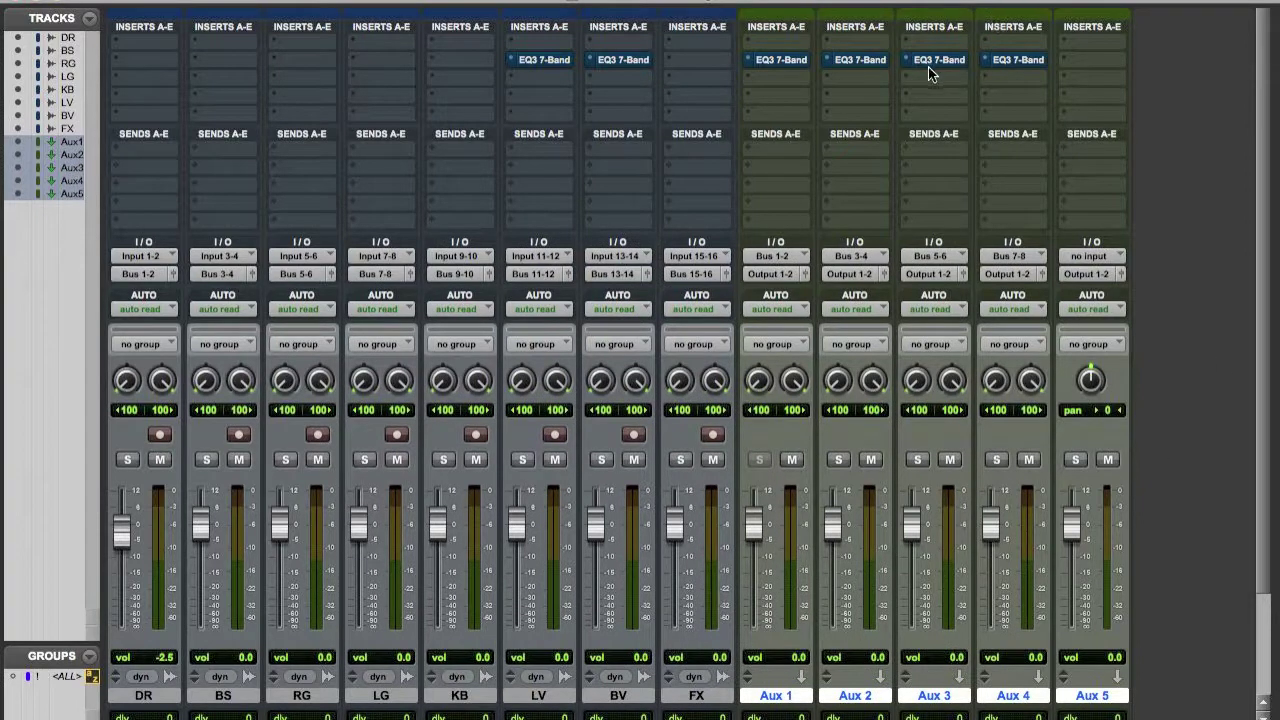
{"action": "left_click", "coordinate": [854, 62], "text": "alt+super"}
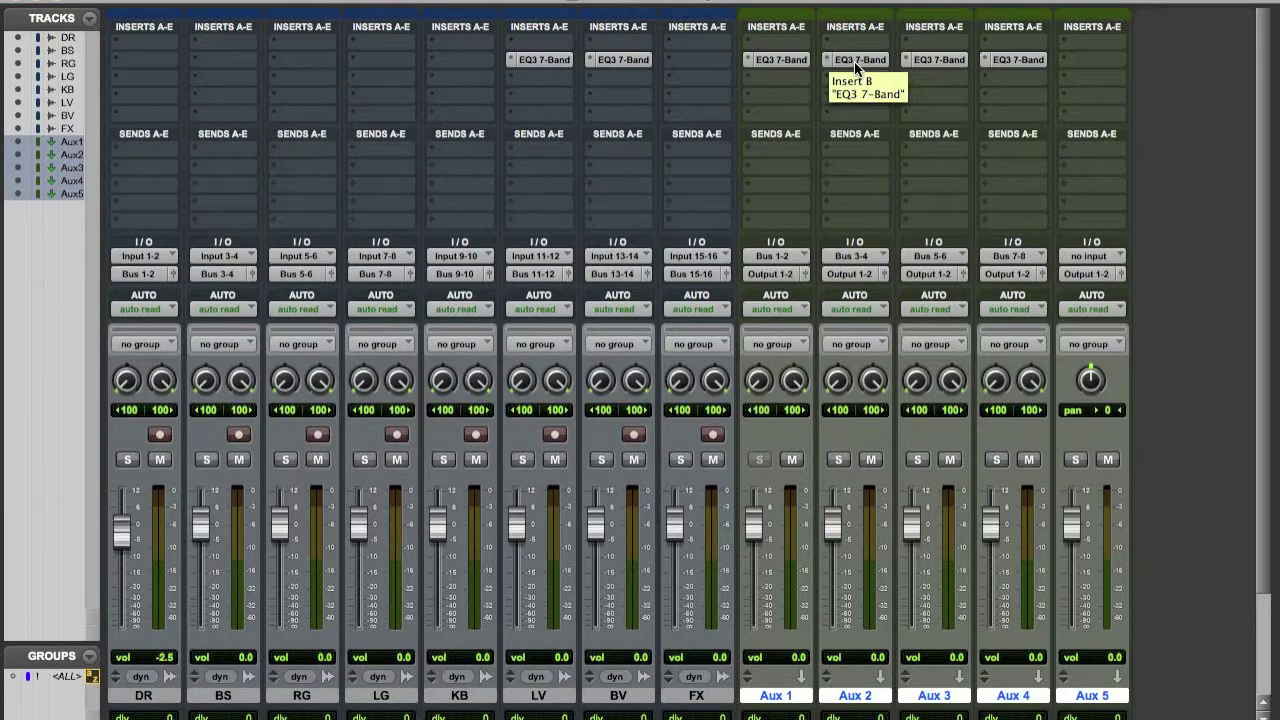
Bypass the EQ3 7-Band inserts on Aux 1–4 together.
{"action": "left_click", "coordinate": [854, 62], "text": "alt+shift+super"}
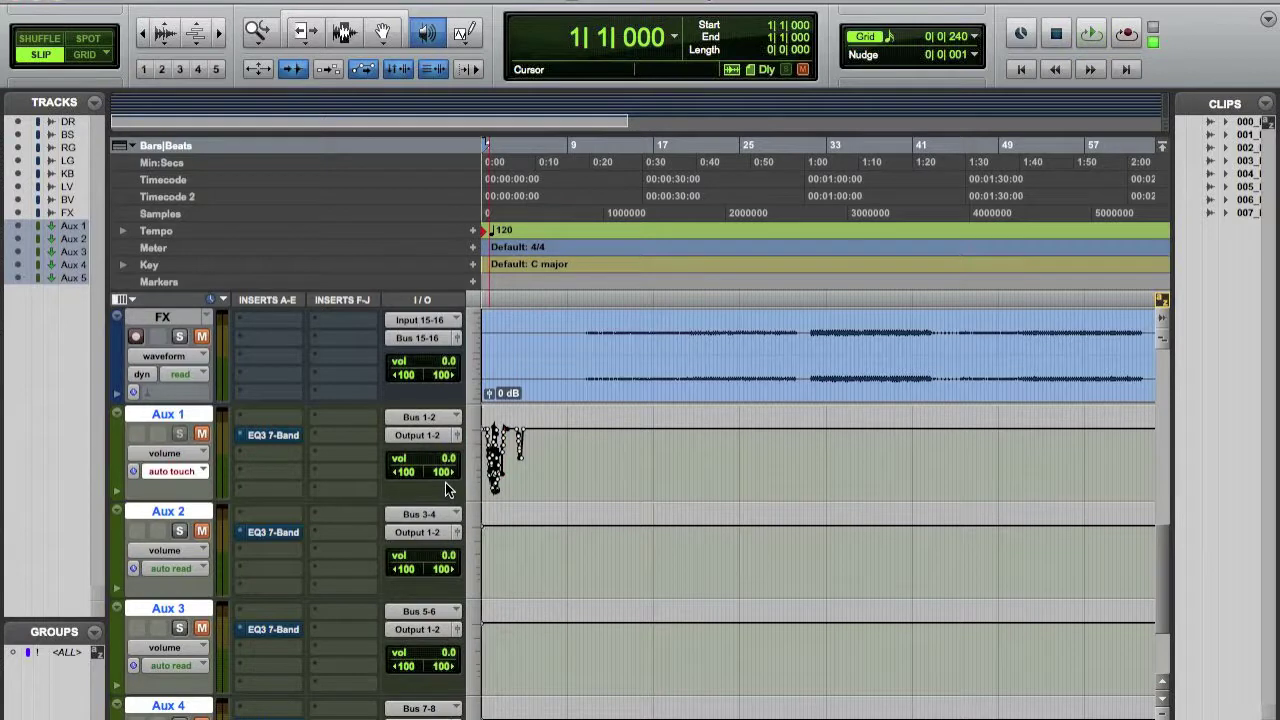
Zoom in and record a latch pass pulling Aux 1's volume down to -10 dB.
{"action": "key", "text": "ctrl+bracketright"}
{"action": "key", "text": "ctrl+bracketright"}
{"action": "key", "text": "ctrl+bracketright"}
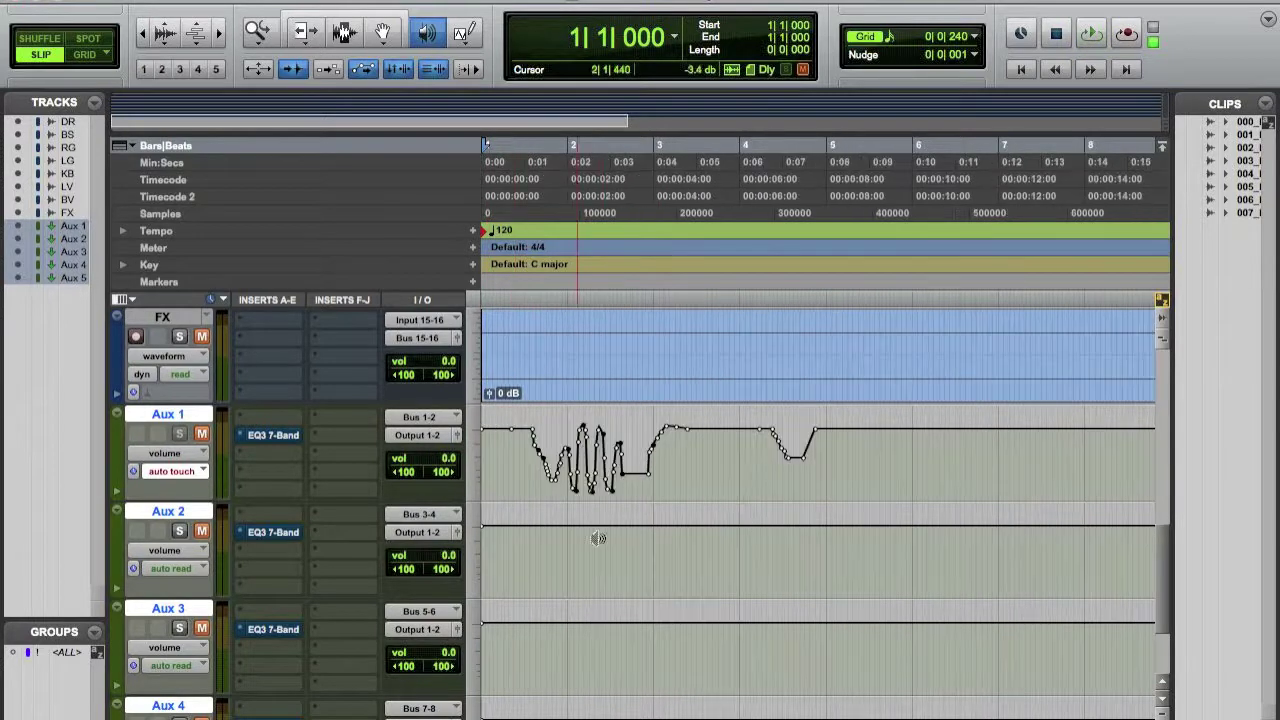
{"action": "left_click", "coordinate": [185, 472]}
{"action": "left_click", "coordinate": [178, 487]}
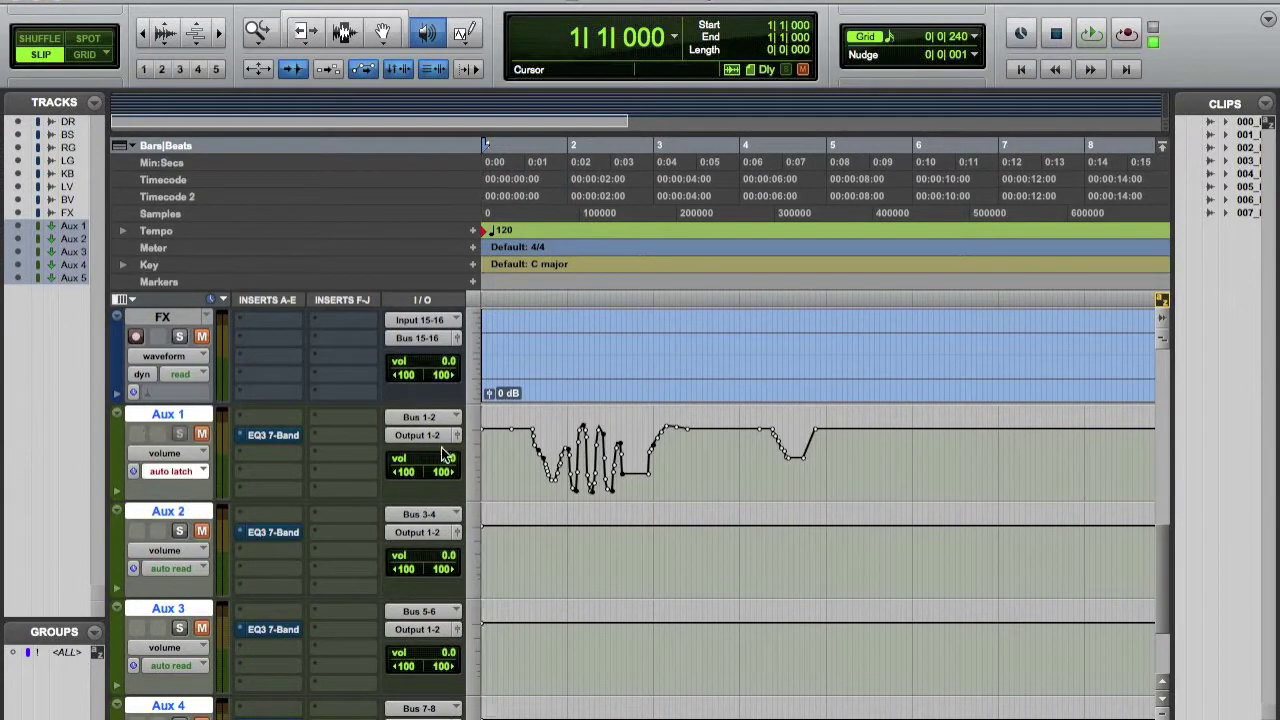
{"action": "key", "text": "space"}
{"action": "mouse_move", "coordinate": [447, 460]}
{"action": "left_mouse_down"}
{"action": "mouse_move", "coordinate": [443, 500]}
{"action": "mouse_move", "coordinate": [451, 480]}
{"action": "left_mouse_up"}
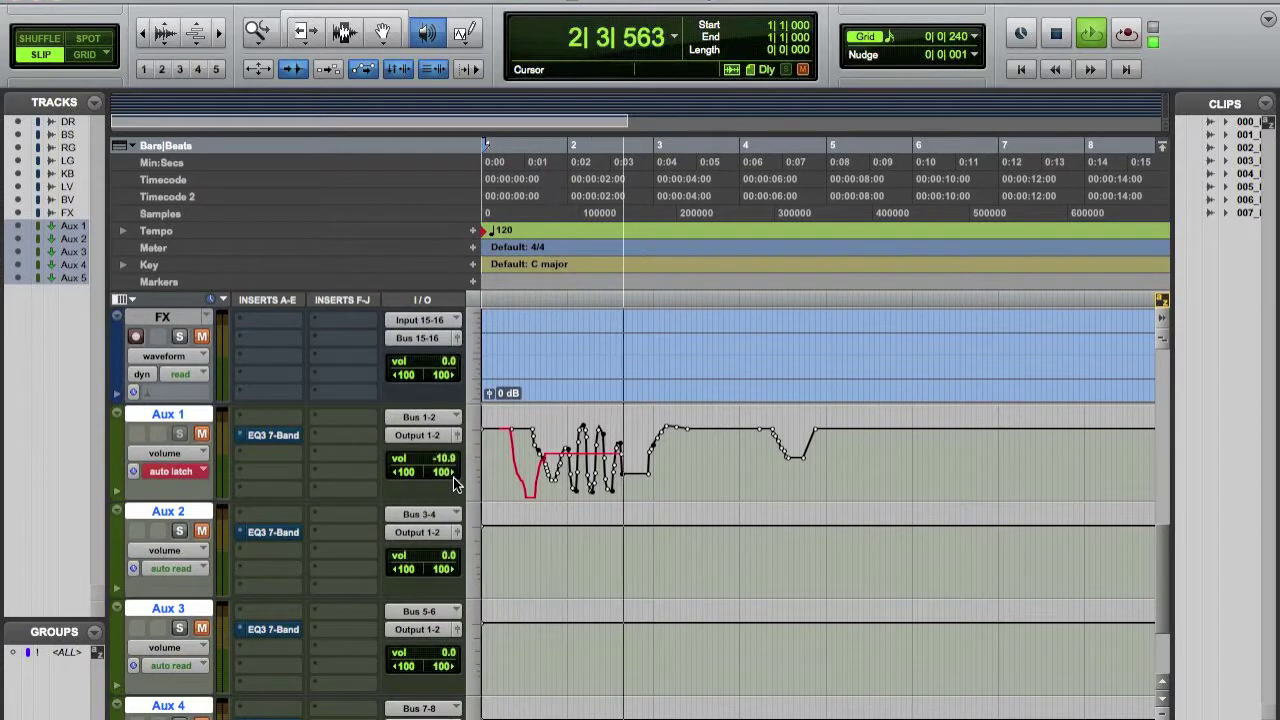
{"action": "key", "text": "space"}
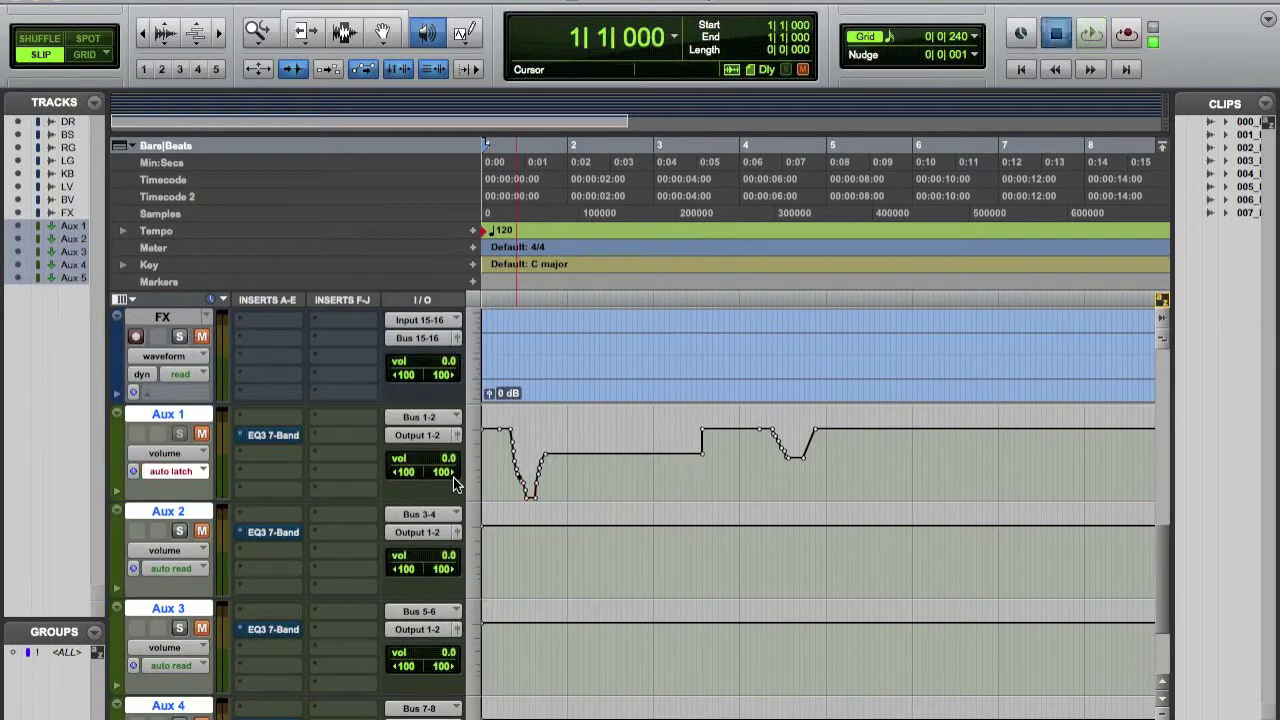
Record a write pass on Aux 1 with a volume dip then rise.
{"action": "left_click", "coordinate": [205, 471]}
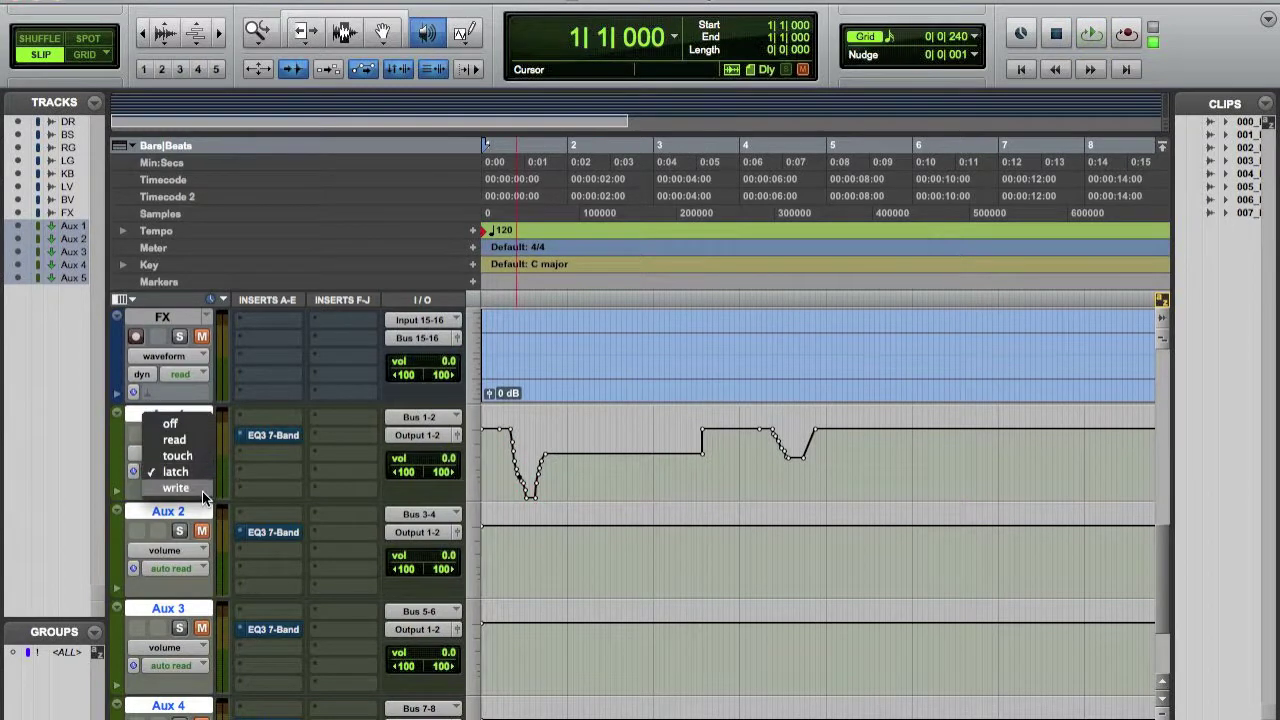
{"action": "left_click", "coordinate": [202, 491]}
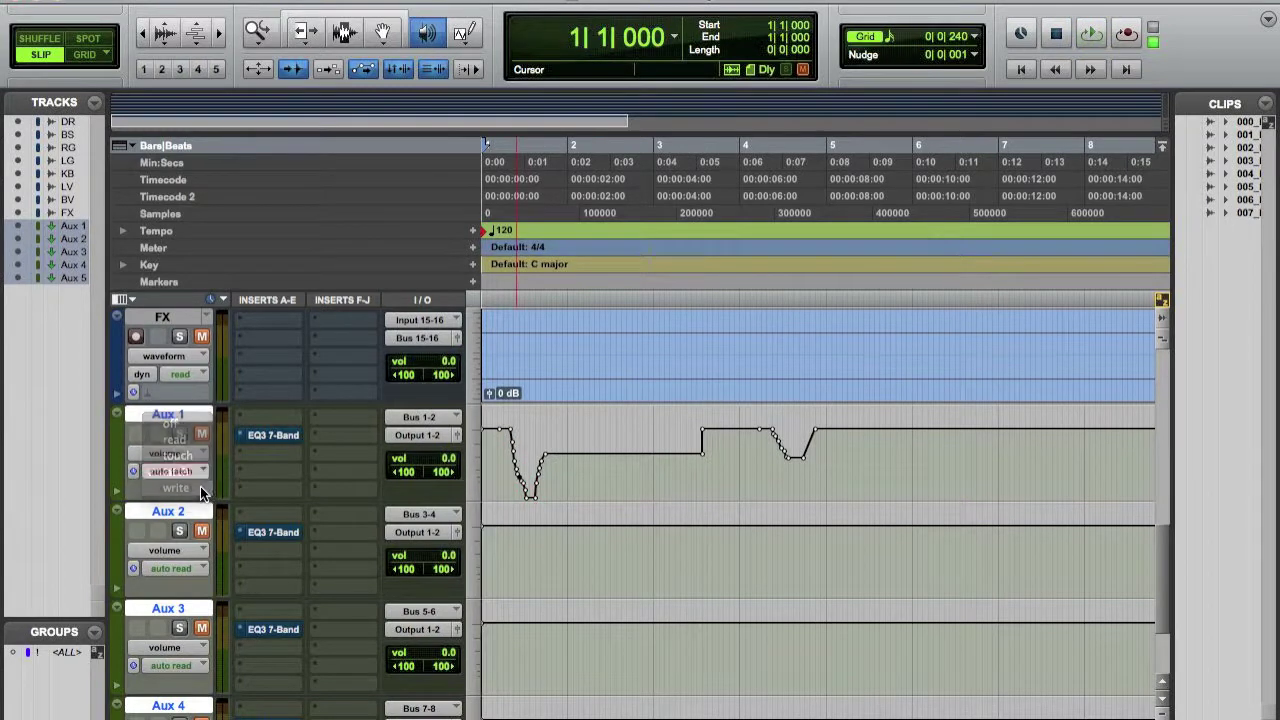
{"action": "key", "text": "space"}
{"action": "left_click", "coordinate": [441, 458]}
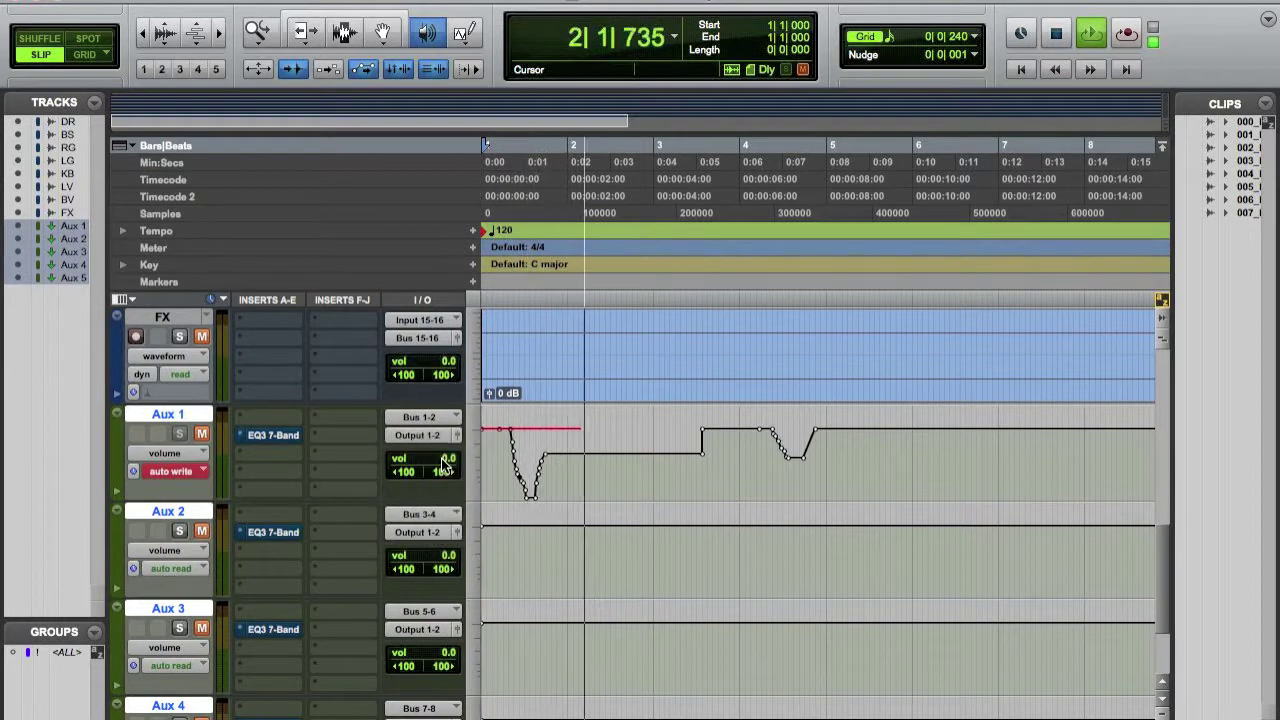
{"action": "left_click_drag", "start_coordinate": [441, 458], "coordinate": [449, 489]}
{"action": "key", "text": "space"}
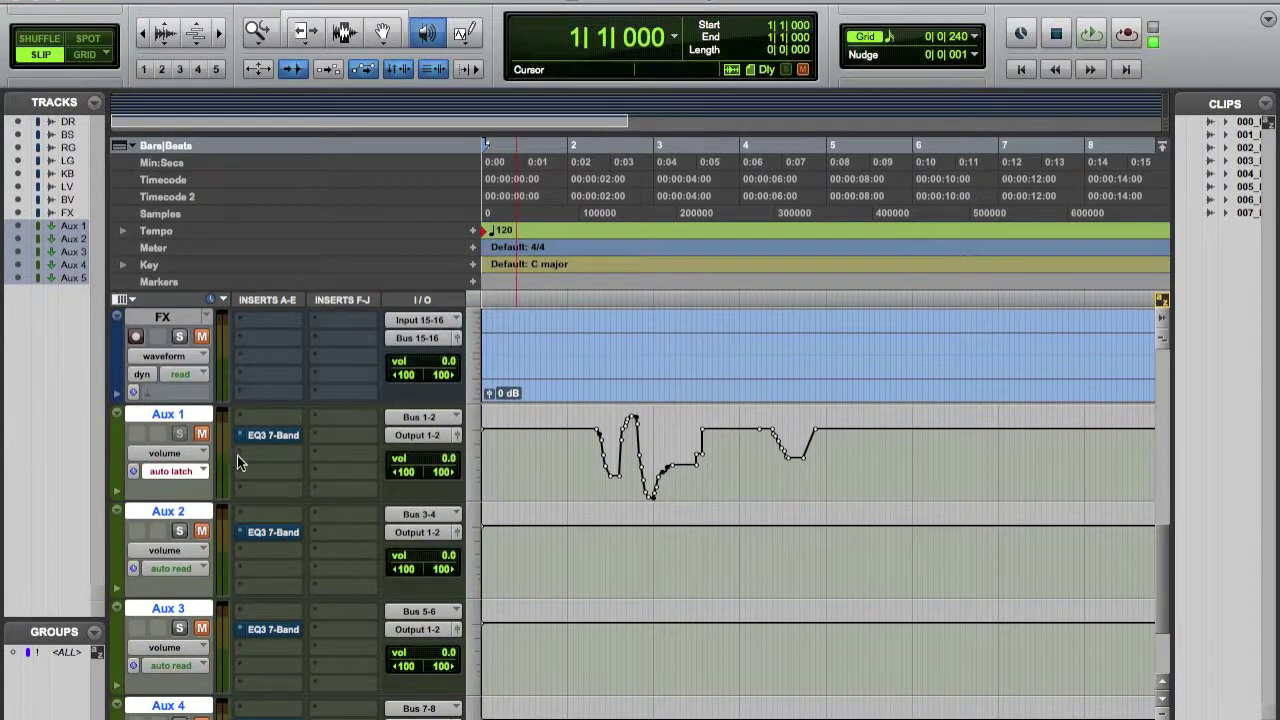
Switch Aux 1's automation mode to Read so its written volume dips play back.
{"action": "left_click", "coordinate": [204, 471]}
{"action": "left_click", "coordinate": [196, 442]}
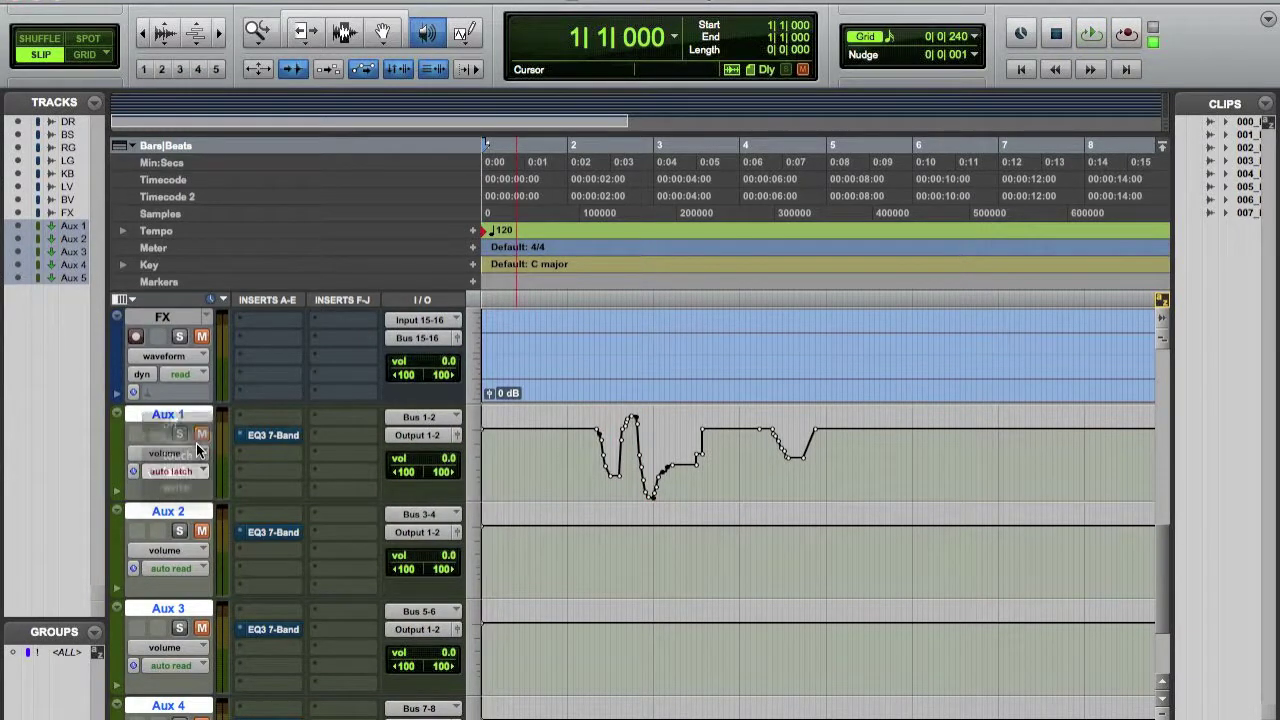